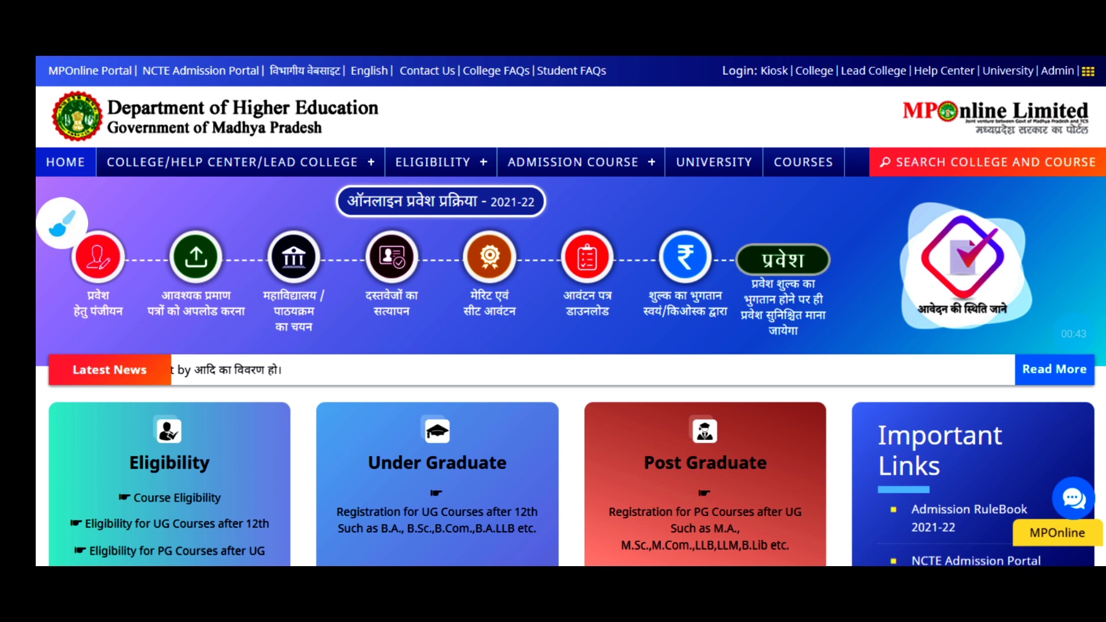
- Begin reading the UG registration Instructions dialog, scrolling down through its first points
{"action": "left_click", "coordinate": [62, 223]}
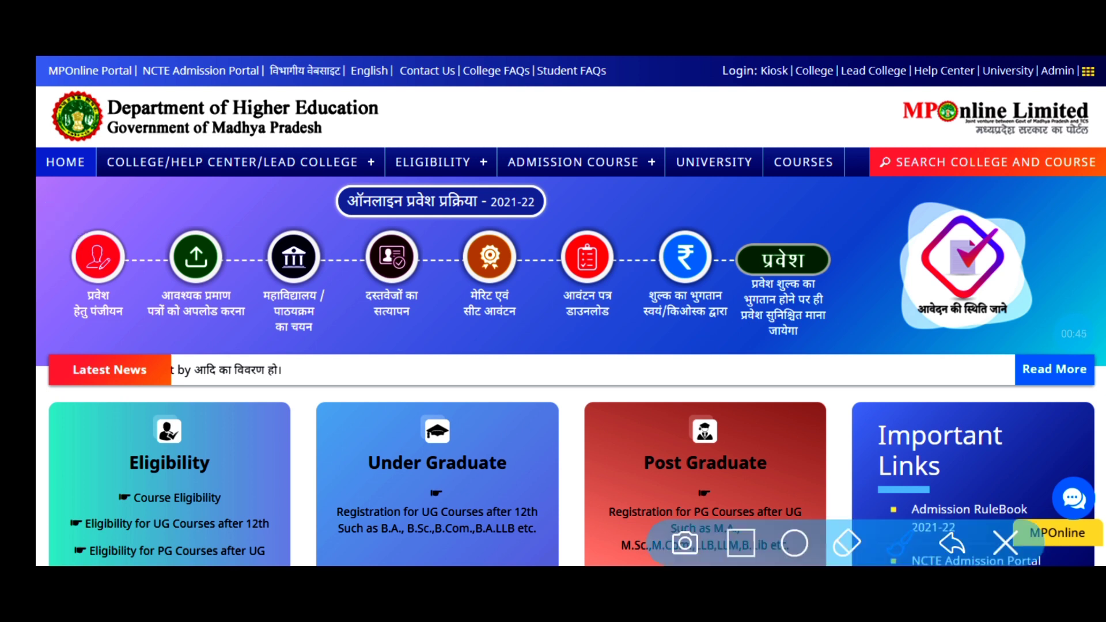
{"action": "mouse_move", "coordinate": [437, 468]}
{"action": "left_mouse_down"}
{"action": "mouse_move", "coordinate": [546, 437]}
{"action": "mouse_move", "coordinate": [586, 407]}
{"action": "left_mouse_up"}
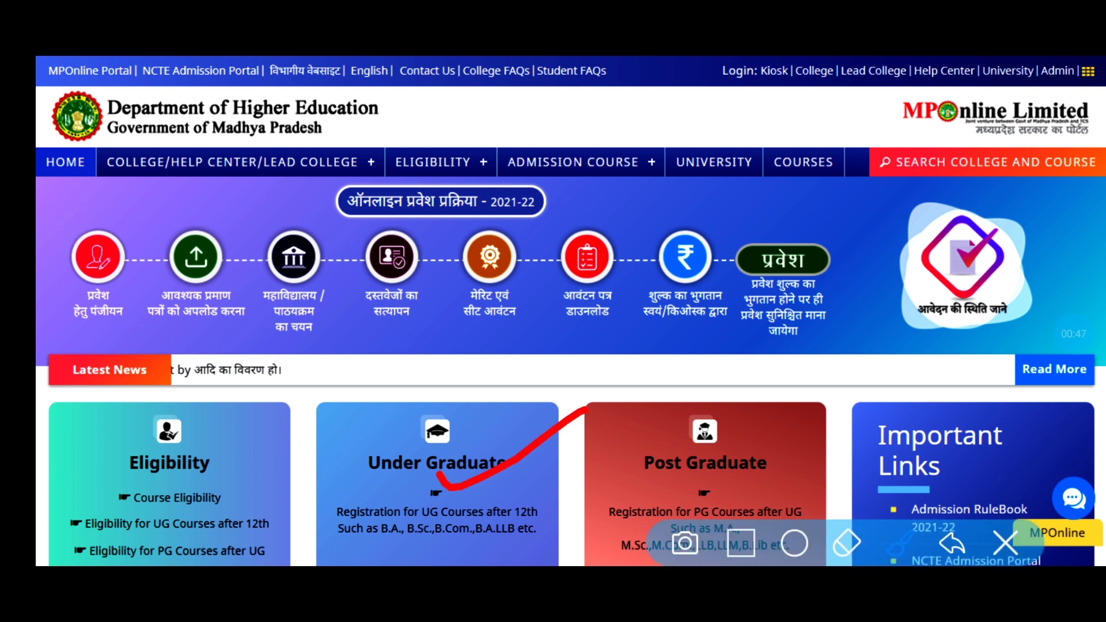
{"action": "left_click", "coordinate": [1005, 542]}
{"action": "scroll", "coordinate": [570, 368], "scroll_direction": "down", "scroll_amount": 2}
{"action": "scroll", "coordinate": [570, 311], "scroll_direction": "down", "scroll_amount": 1}
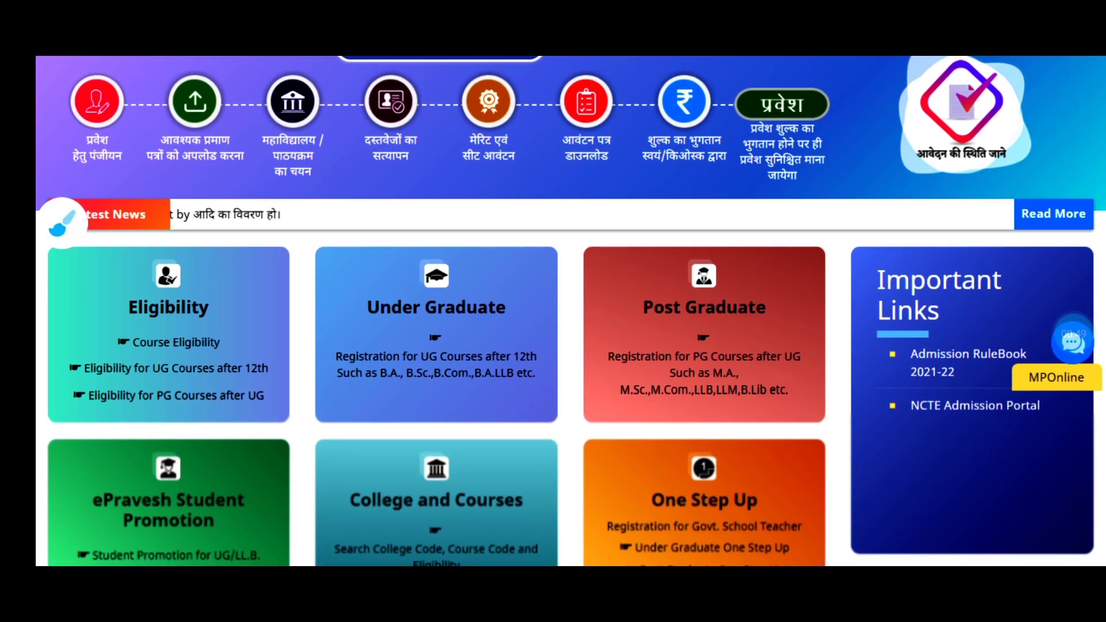
{"action": "left_click", "coordinate": [1073, 335]}
{"action": "left_click", "coordinate": [1057, 334]}
- Continue working through the middle part of the registration instructions
{"action": "left_click", "coordinate": [63, 223]}
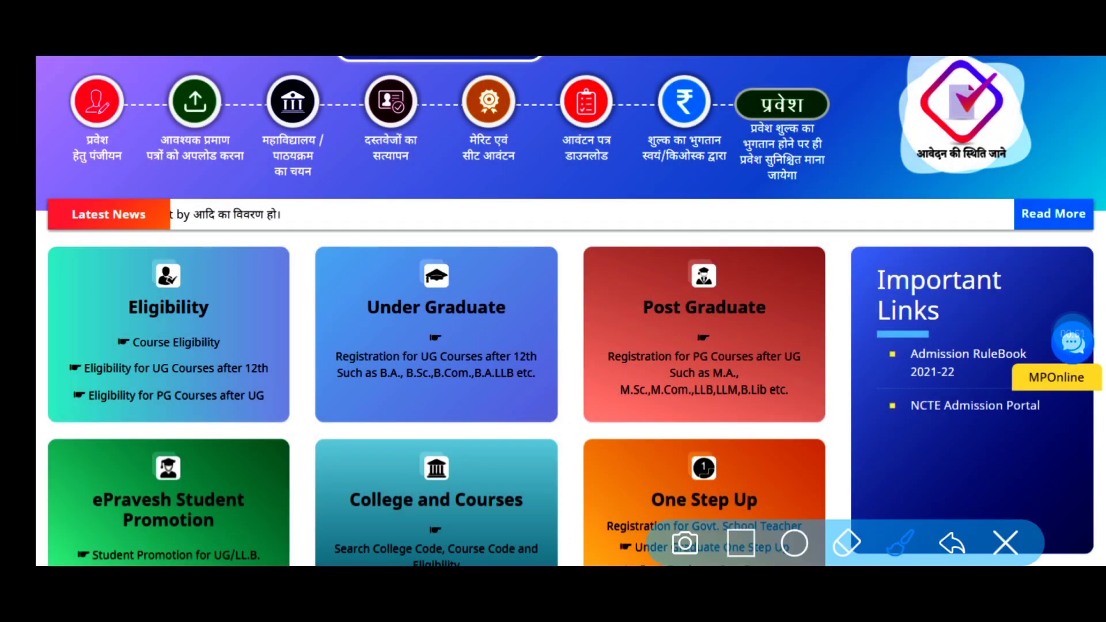
{"action": "mouse_move", "coordinate": [502, 278]}
{"action": "left_mouse_down"}
{"action": "mouse_move", "coordinate": [488, 271]}
{"action": "mouse_move", "coordinate": [449, 428]}
{"action": "mouse_move", "coordinate": [438, 243]}
{"action": "left_mouse_up"}
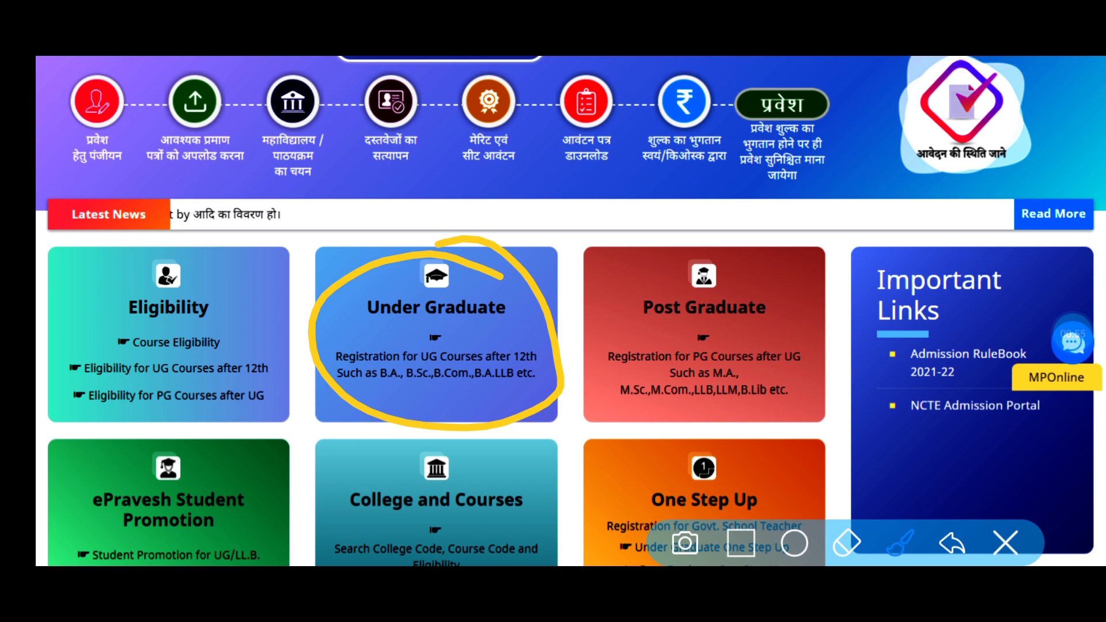
{"action": "mouse_move", "coordinate": [792, 280]}
{"action": "left_mouse_down"}
{"action": "mouse_move", "coordinate": [600, 377]}
{"action": "mouse_move", "coordinate": [766, 244]}
{"action": "mouse_move", "coordinate": [688, 259]}
{"action": "left_mouse_up"}
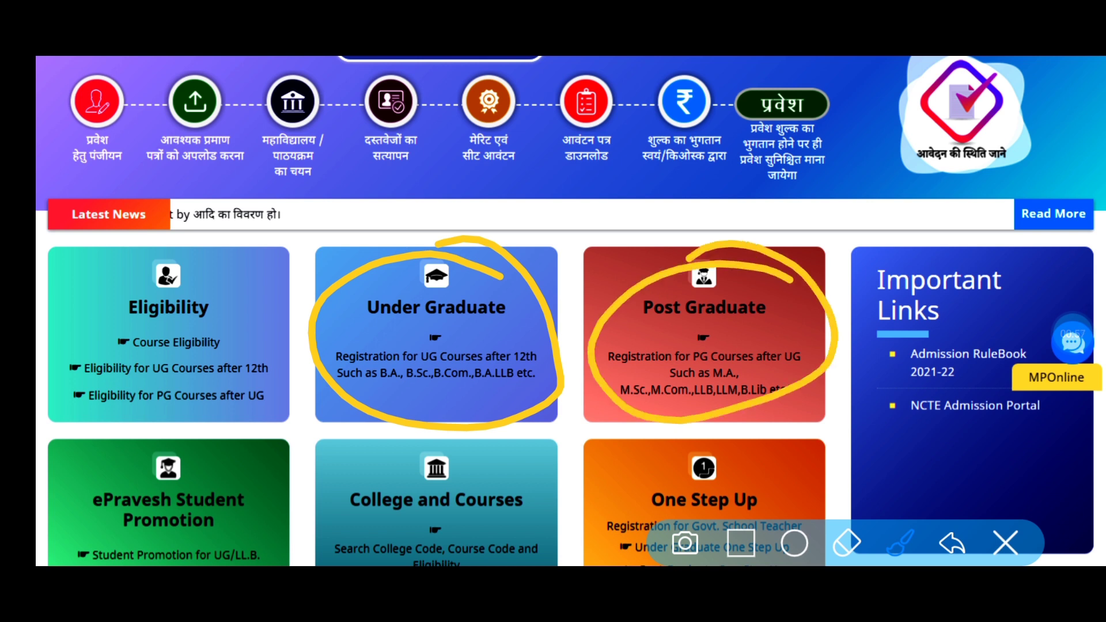
{"action": "left_click_drag", "start_coordinate": [732, 309], "coordinate": [823, 292]}
{"action": "left_click_drag", "start_coordinate": [766, 337], "coordinate": [851, 317]}
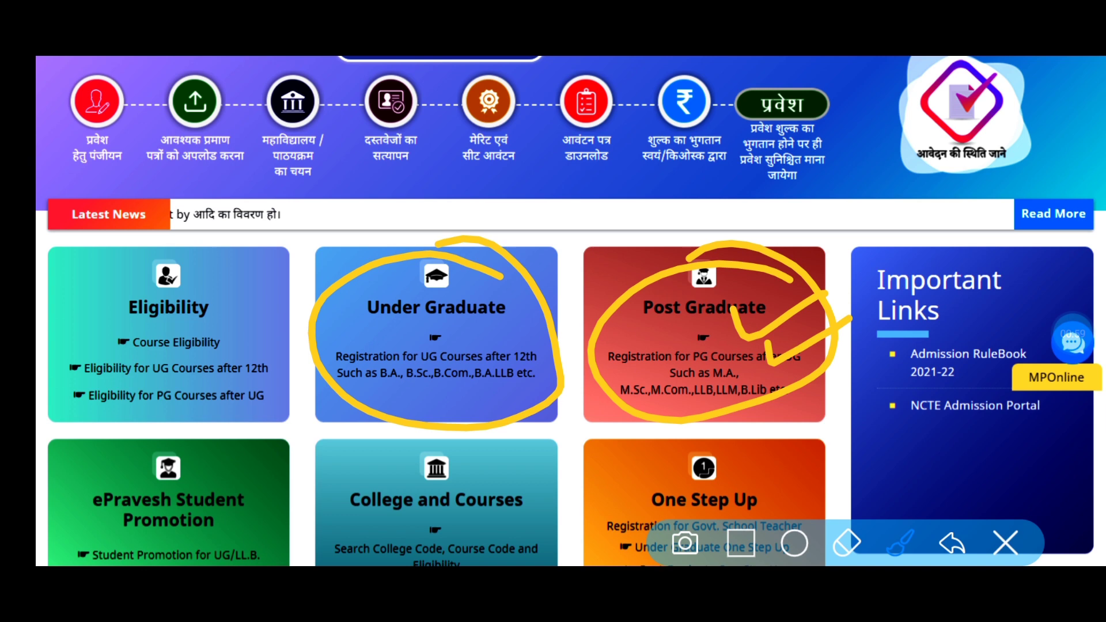
{"action": "left_click", "coordinate": [1006, 543]}
{"action": "left_click", "coordinate": [1071, 334]}
{"action": "left_click", "coordinate": [1057, 334]}
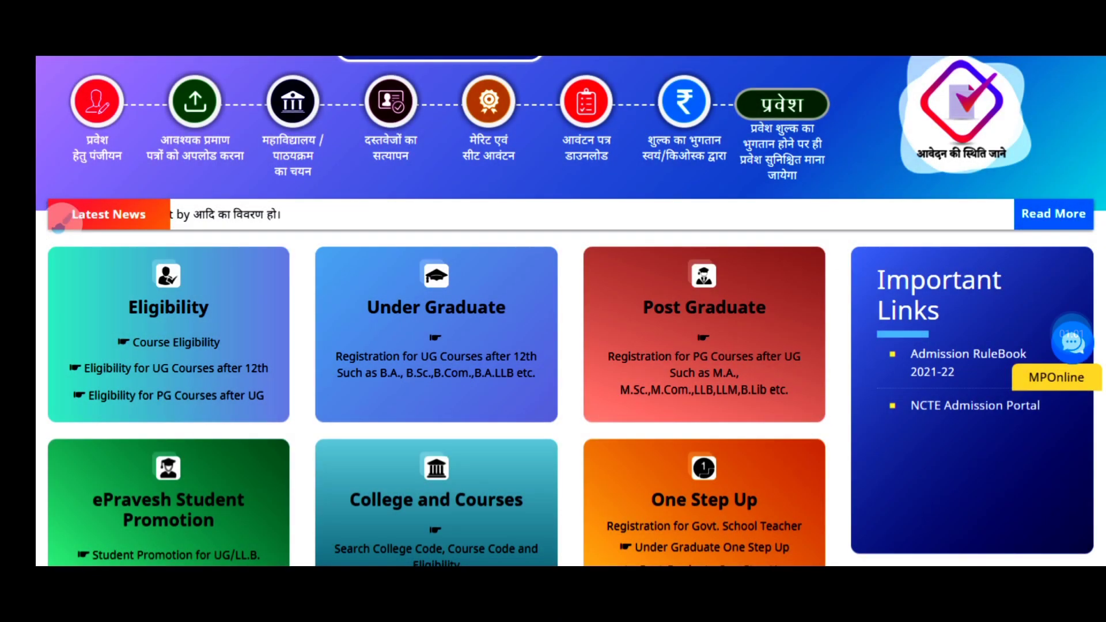
- Review further passages of the UG registration instructions
{"action": "left_click", "coordinate": [62, 221]}
{"action": "mouse_move", "coordinate": [545, 285]}
{"action": "left_mouse_down"}
{"action": "mouse_move", "coordinate": [320, 276]}
{"action": "mouse_move", "coordinate": [556, 346]}
{"action": "mouse_move", "coordinate": [464, 256]}
{"action": "mouse_move", "coordinate": [475, 317]}
{"action": "mouse_move", "coordinate": [560, 267]}
{"action": "left_mouse_up"}
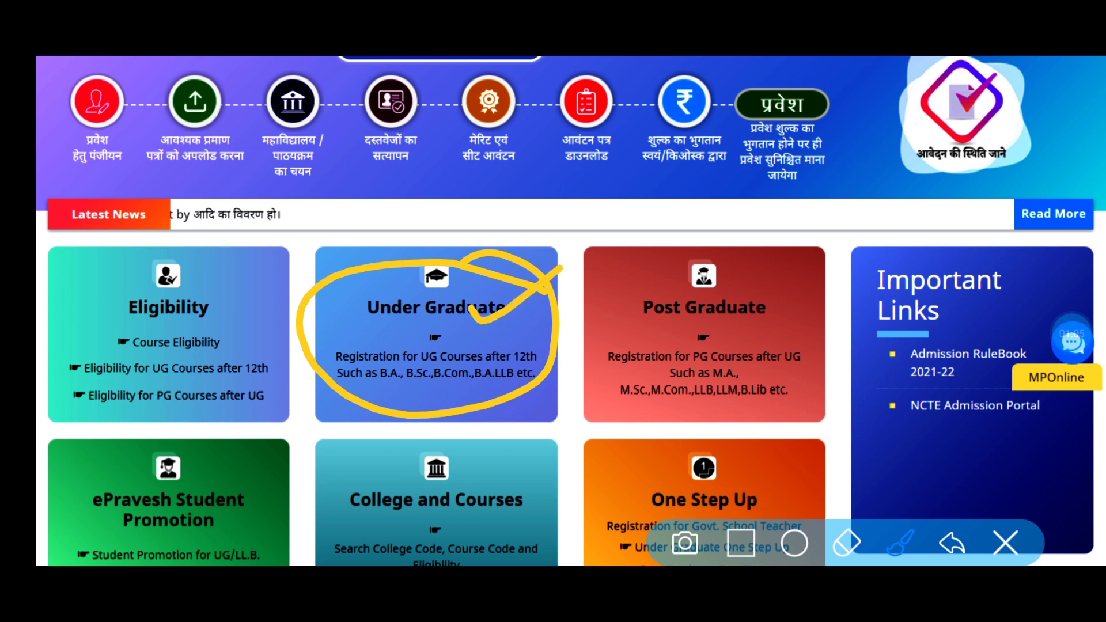
{"action": "left_click_drag", "start_coordinate": [466, 328], "coordinate": [547, 283]}
{"action": "left_click_drag", "start_coordinate": [502, 328], "coordinate": [610, 276]}
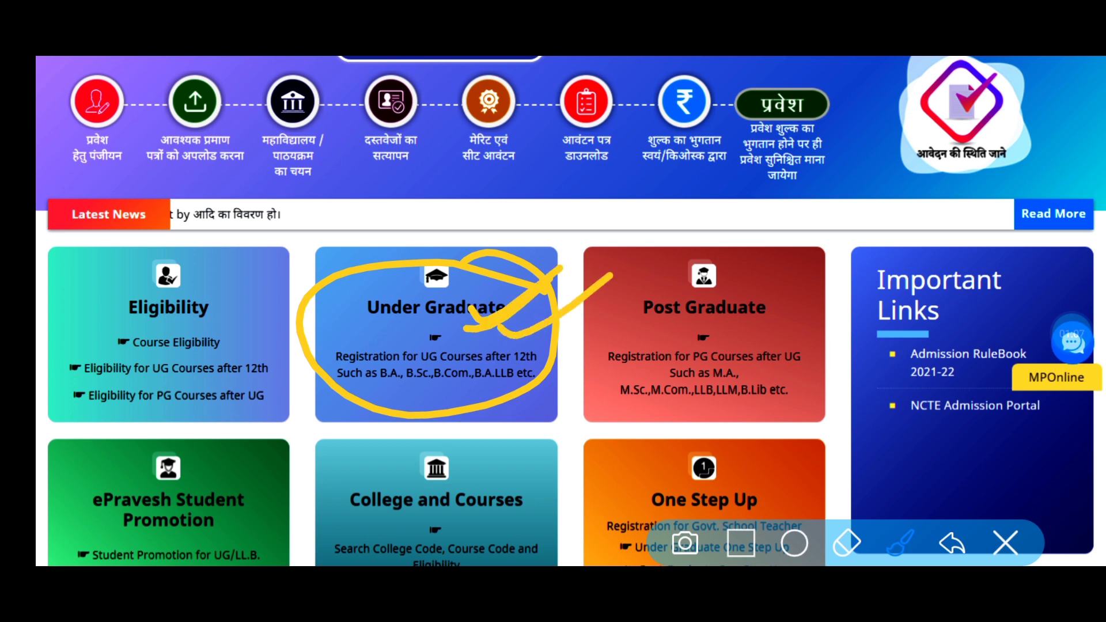
{"action": "left_click", "coordinate": [1005, 544]}
{"action": "left_click", "coordinate": [1070, 334]}
{"action": "left_click", "coordinate": [1040, 237]}
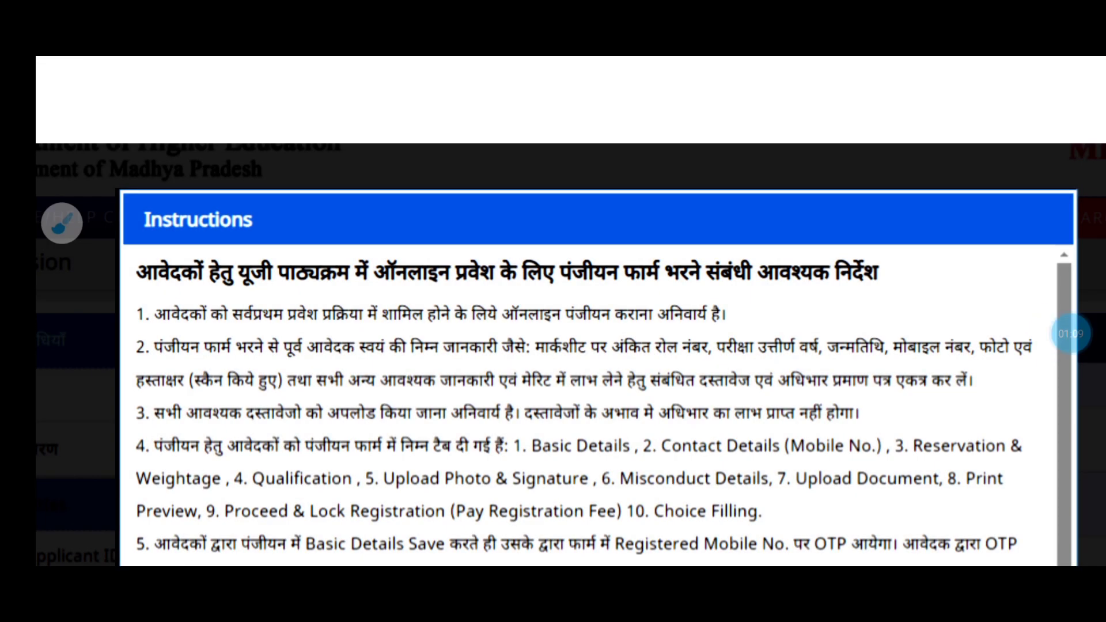
- Scroll down to instruction point 11 and the rule-book compliance declaration
{"action": "scroll", "coordinate": [570, 311], "scroll_direction": "down", "scroll_amount": 5}
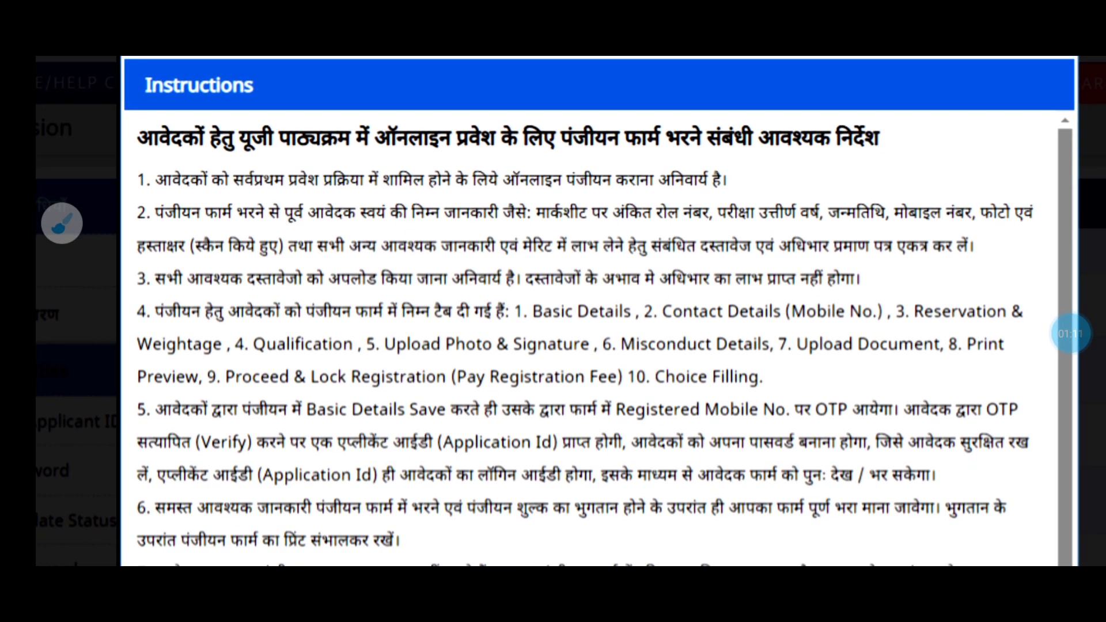
{"action": "scroll", "coordinate": [571, 311], "scroll_direction": "down", "scroll_amount": 10}
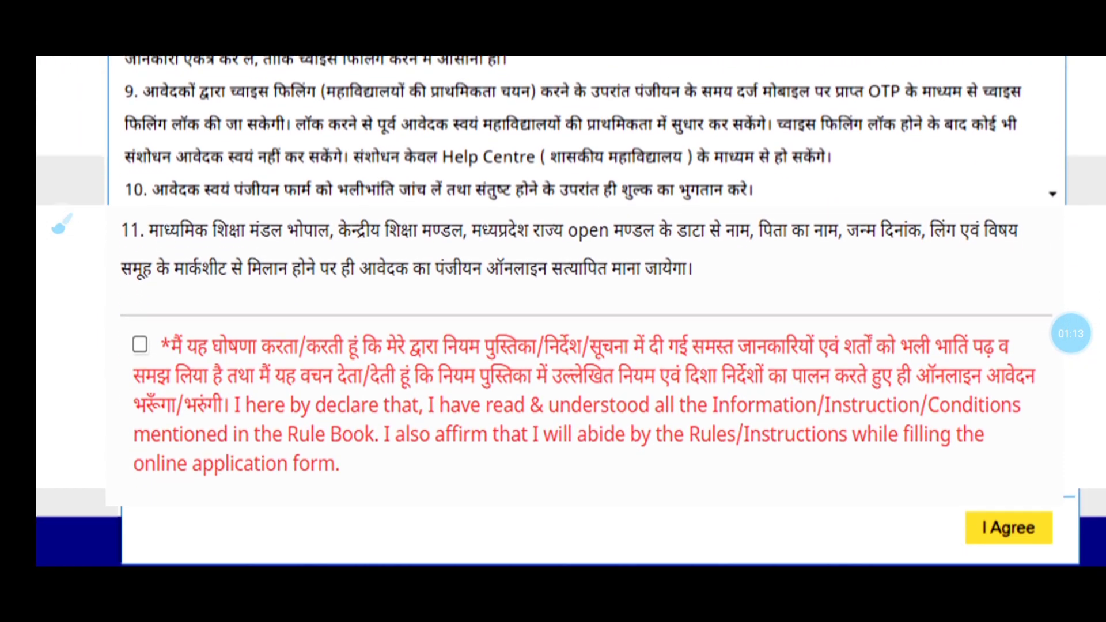
{"action": "scroll", "coordinate": [570, 311], "scroll_direction": "down", "scroll_amount": 1}
{"action": "left_click", "coordinate": [62, 223]}
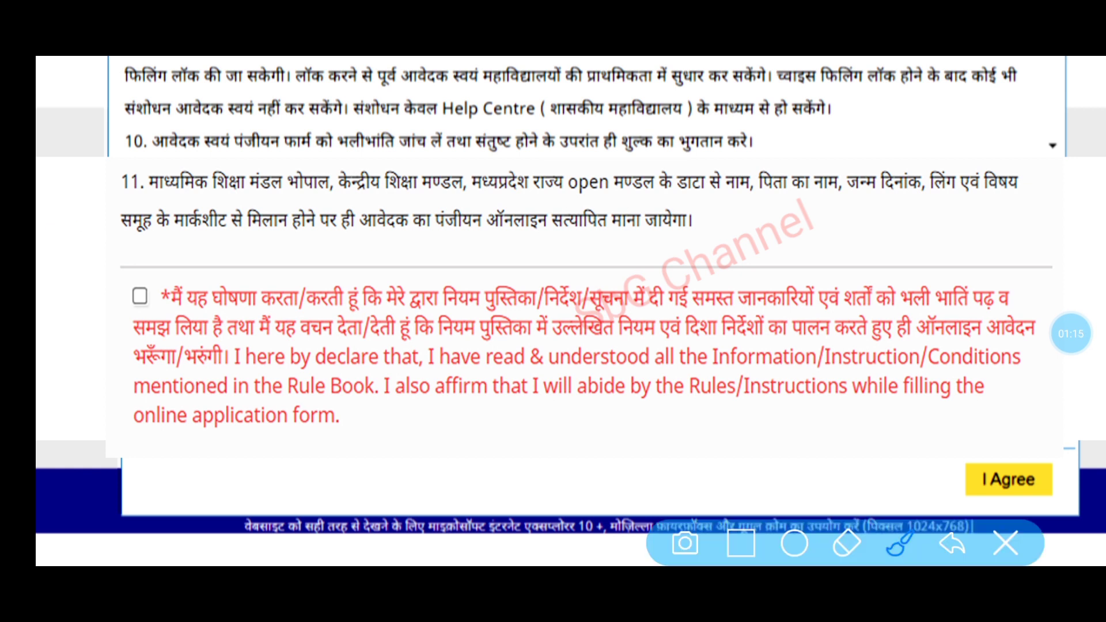
{"action": "mouse_move", "coordinate": [173, 266]}
{"action": "left_mouse_down"}
{"action": "mouse_move", "coordinate": [99, 311]}
{"action": "mouse_move", "coordinate": [190, 271]}
{"action": "mouse_move", "coordinate": [255, 212]}
{"action": "left_mouse_up"}
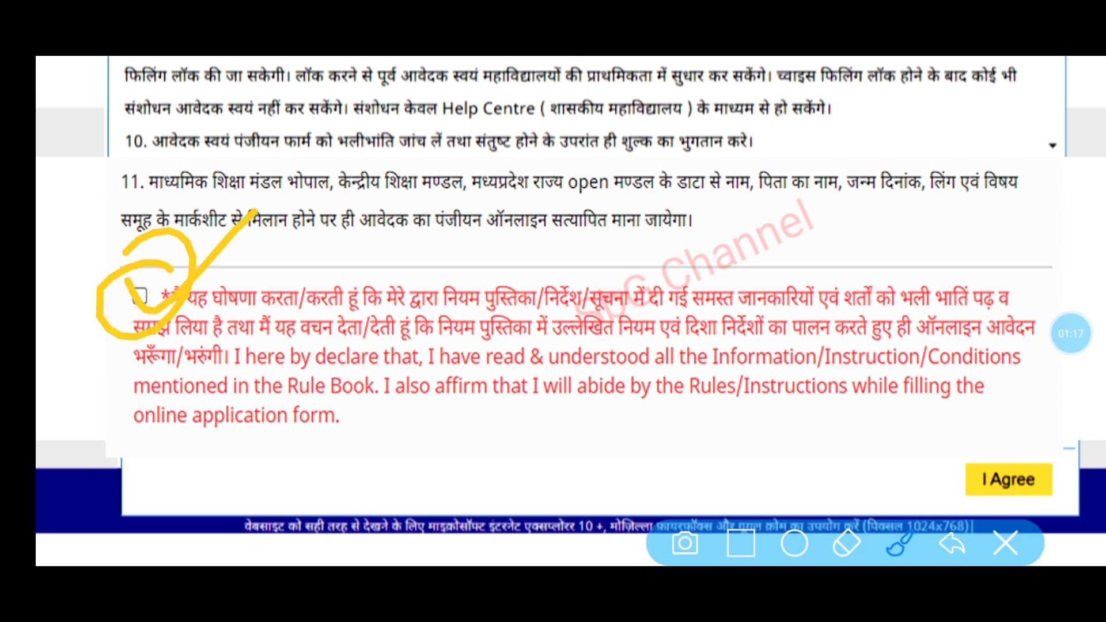
{"action": "mouse_move", "coordinate": [930, 501]}
{"action": "left_mouse_down"}
{"action": "mouse_move", "coordinate": [1036, 445]}
{"action": "mouse_move", "coordinate": [898, 461]}
{"action": "left_mouse_up"}
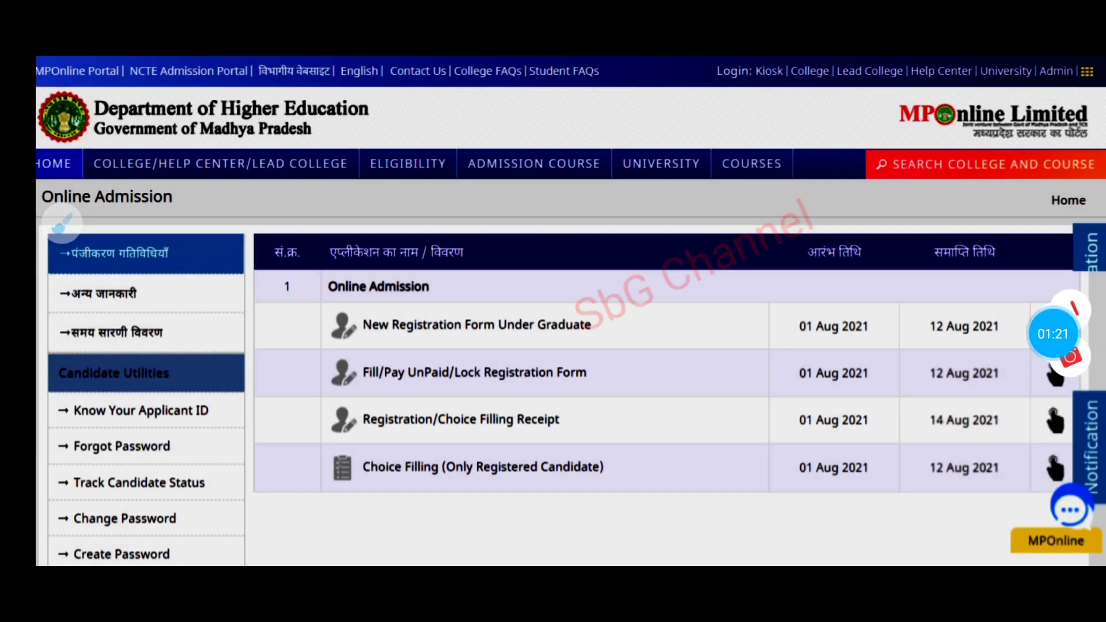
- Move down the Online Admission list to the Under Graduate new registration form row
{"action": "scroll", "coordinate": [63, 224], "scroll_direction": "down", "scroll_amount": 1}
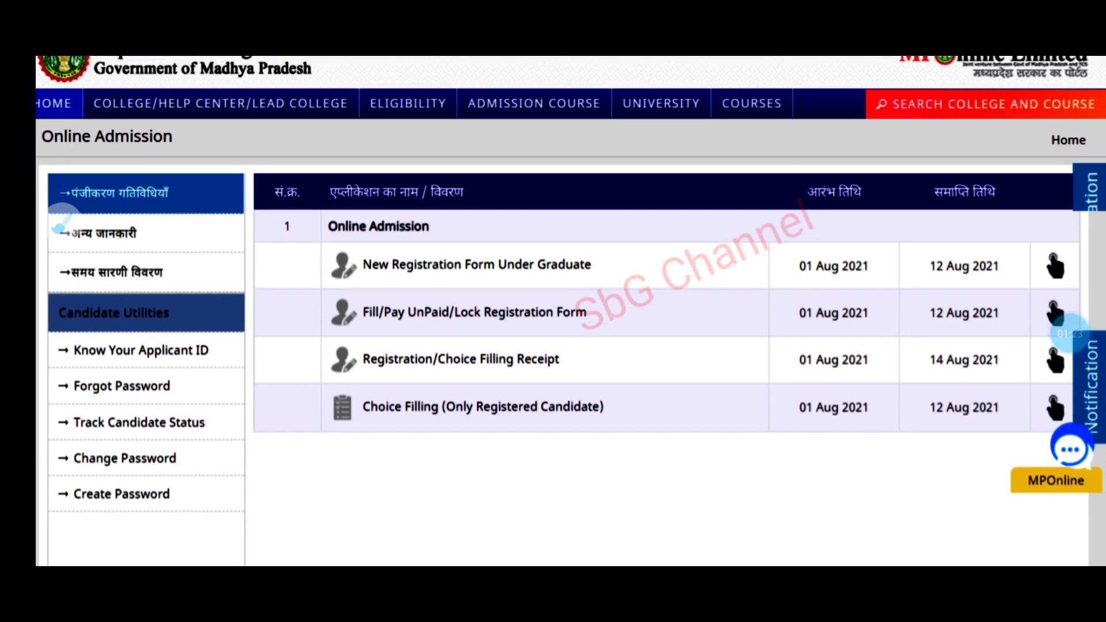
{"action": "left_click", "coordinate": [1070, 334]}
{"action": "left_click", "coordinate": [1042, 239]}
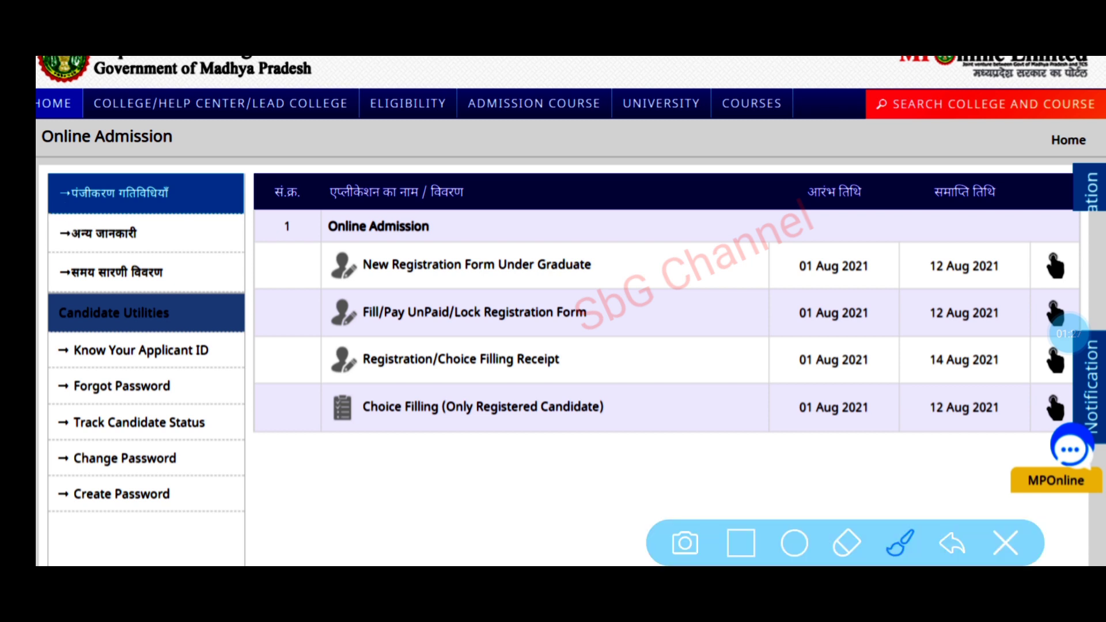
{"action": "mouse_move", "coordinate": [629, 248]}
{"action": "left_mouse_down"}
{"action": "mouse_move", "coordinate": [270, 225]}
{"action": "mouse_move", "coordinate": [617, 222]}
{"action": "mouse_move", "coordinate": [542, 241]}
{"action": "left_mouse_up"}
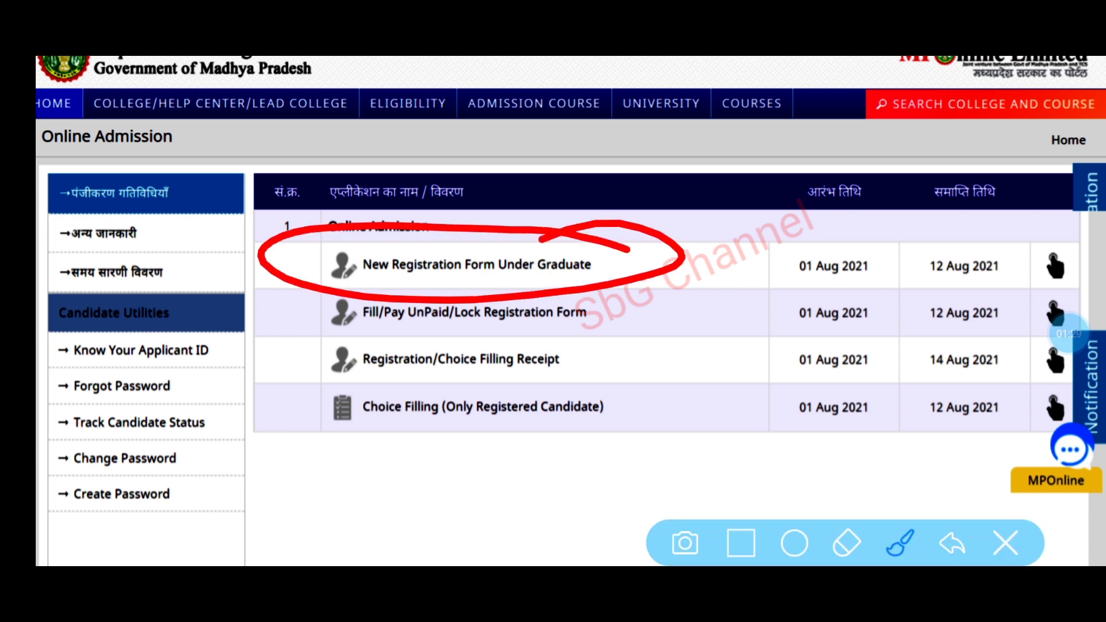
{"action": "left_click", "coordinate": [1006, 543]}
{"action": "left_click", "coordinate": [61, 221]}
{"action": "left_click", "coordinate": [741, 543]}
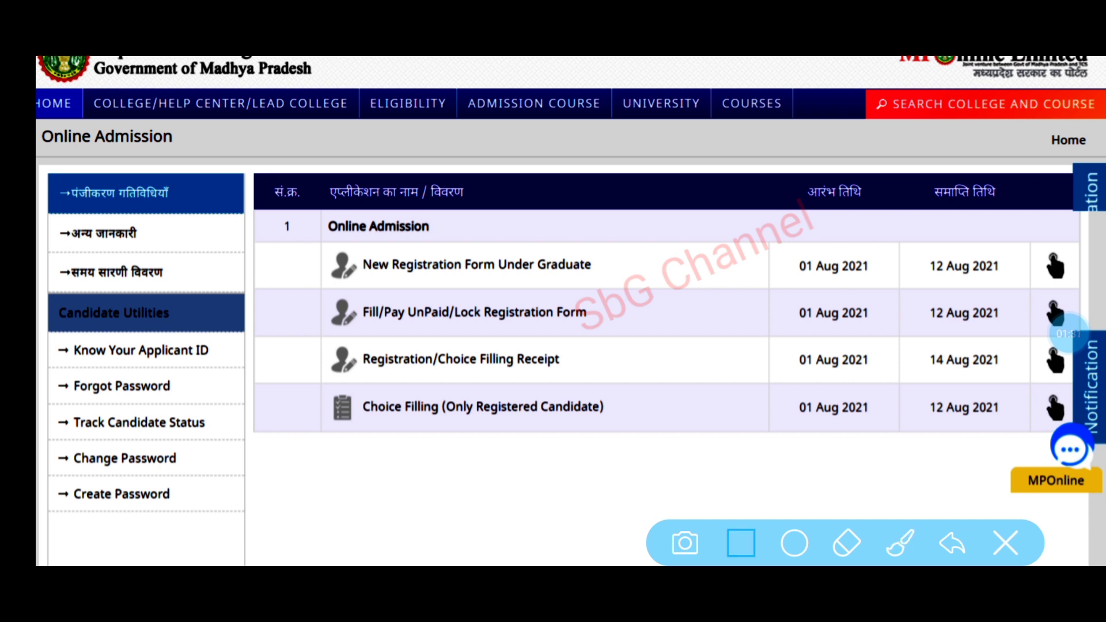
- Open the New Registration Form Under Graduate at its 1.Basic Details step
{"action": "mouse_move", "coordinate": [277, 215]}
{"action": "left_mouse_down"}
{"action": "mouse_move", "coordinate": [338, 239]}
{"action": "mouse_move", "coordinate": [1047, 299]}
{"action": "mouse_move", "coordinate": [1083, 288]}
{"action": "left_mouse_up"}
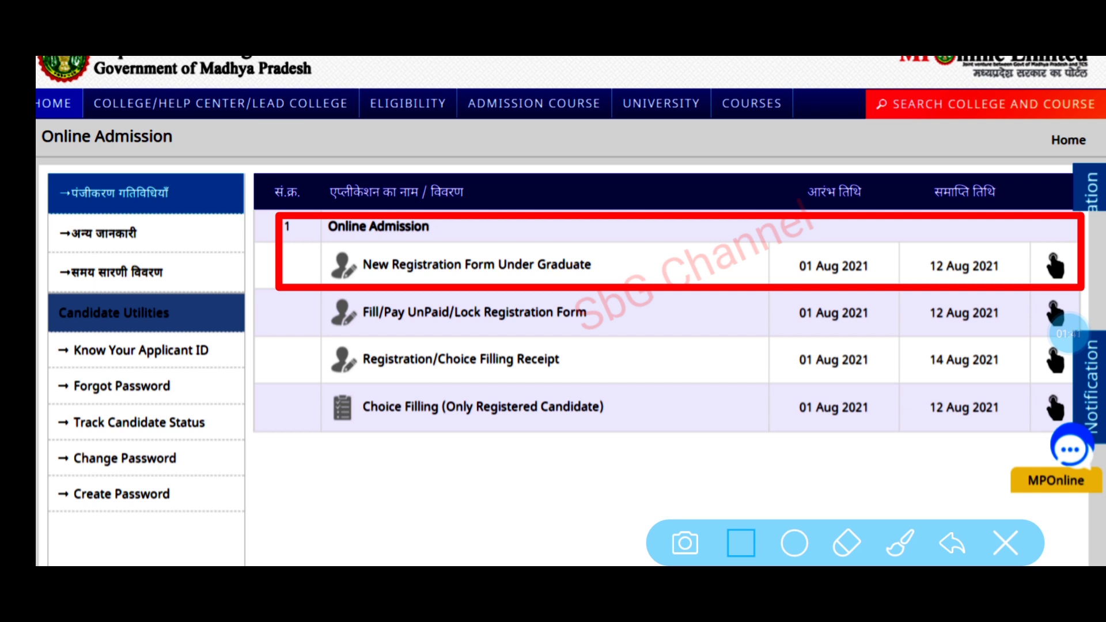
{"action": "mouse_move", "coordinate": [295, 364]}
{"action": "left_mouse_down"}
{"action": "mouse_move", "coordinate": [717, 444]}
{"action": "mouse_move", "coordinate": [1086, 444]}
{"action": "mouse_move", "coordinate": [1083, 432]}
{"action": "left_mouse_up"}
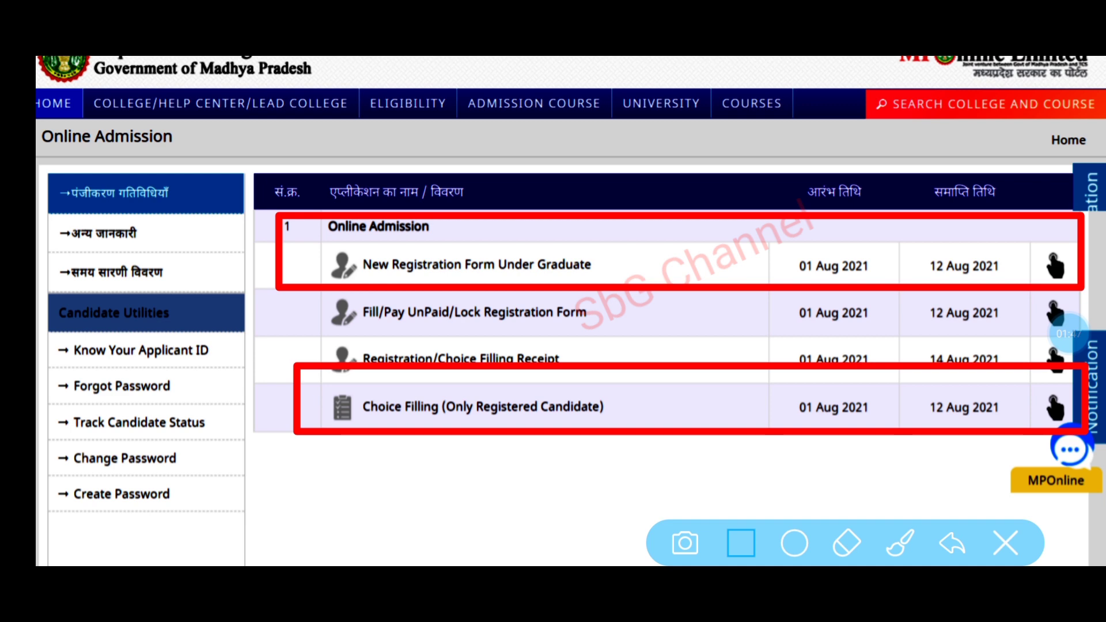
{"action": "left_click", "coordinate": [1005, 542]}
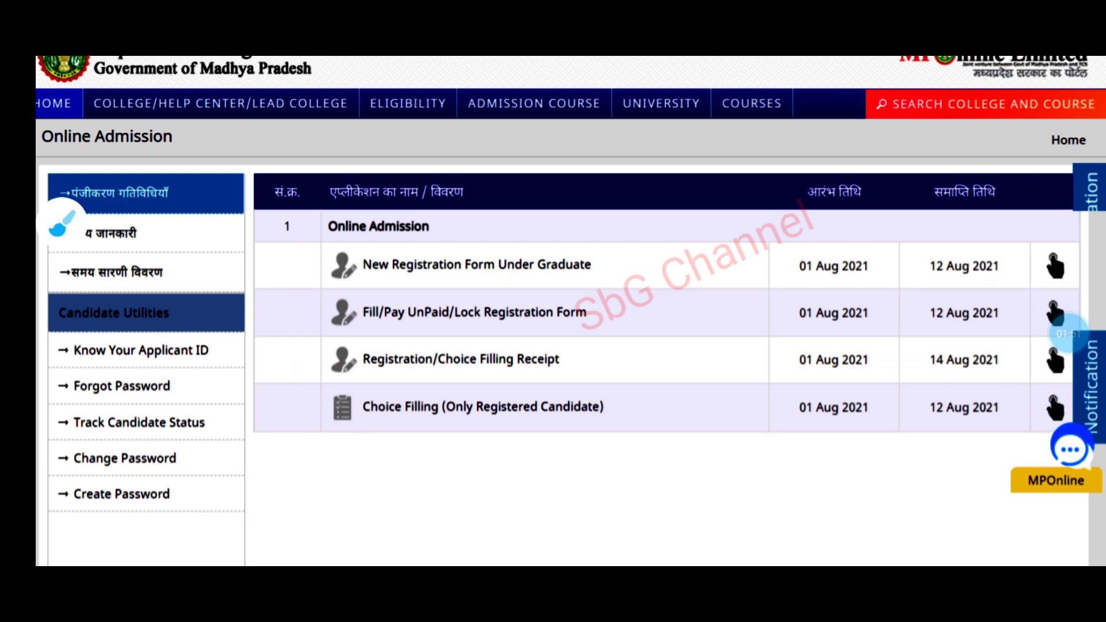
{"action": "left_click", "coordinate": [1068, 333]}
{"action": "left_click", "coordinate": [1042, 237]}
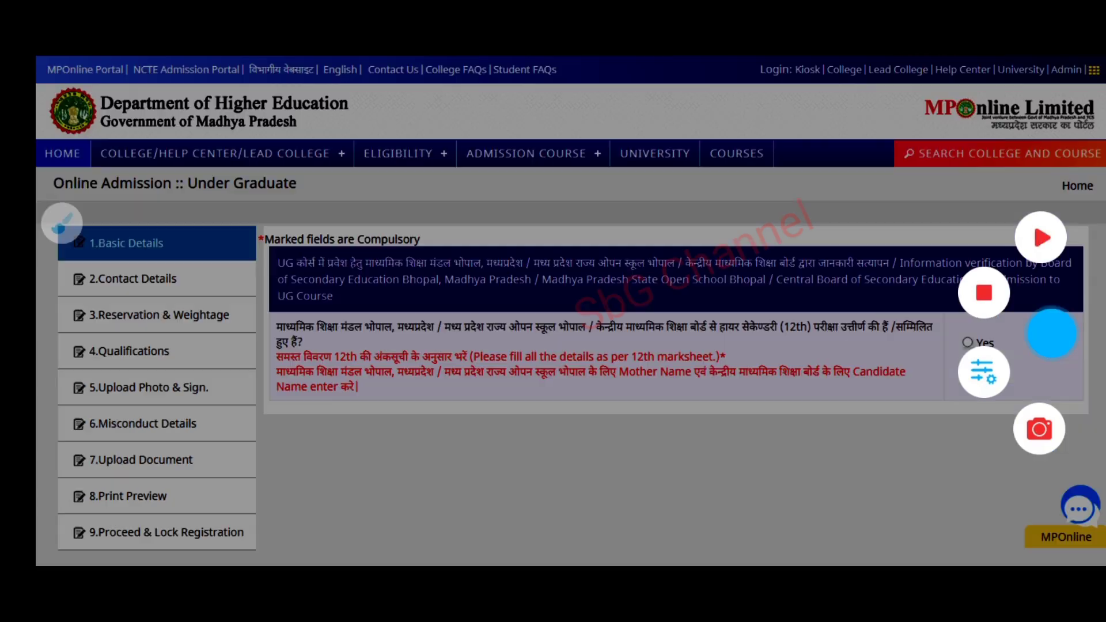
{"action": "left_click", "coordinate": [1042, 237]}
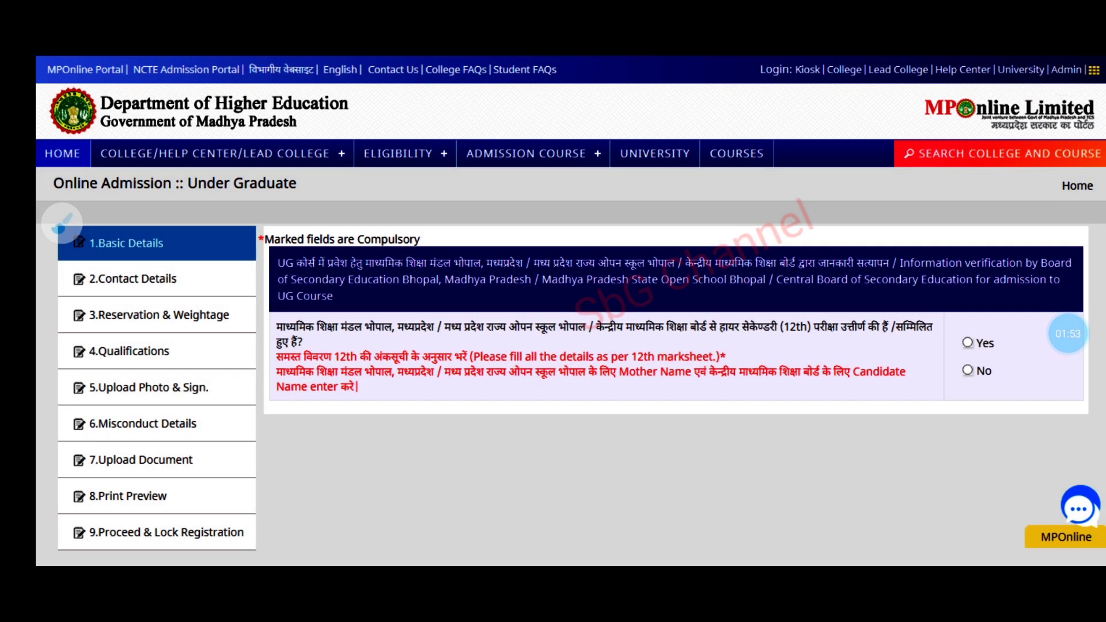
- Scroll around the Basic Details page to bring the 12th-board question into view
{"action": "left_click", "coordinate": [62, 224]}
{"action": "left_click", "coordinate": [1005, 542]}
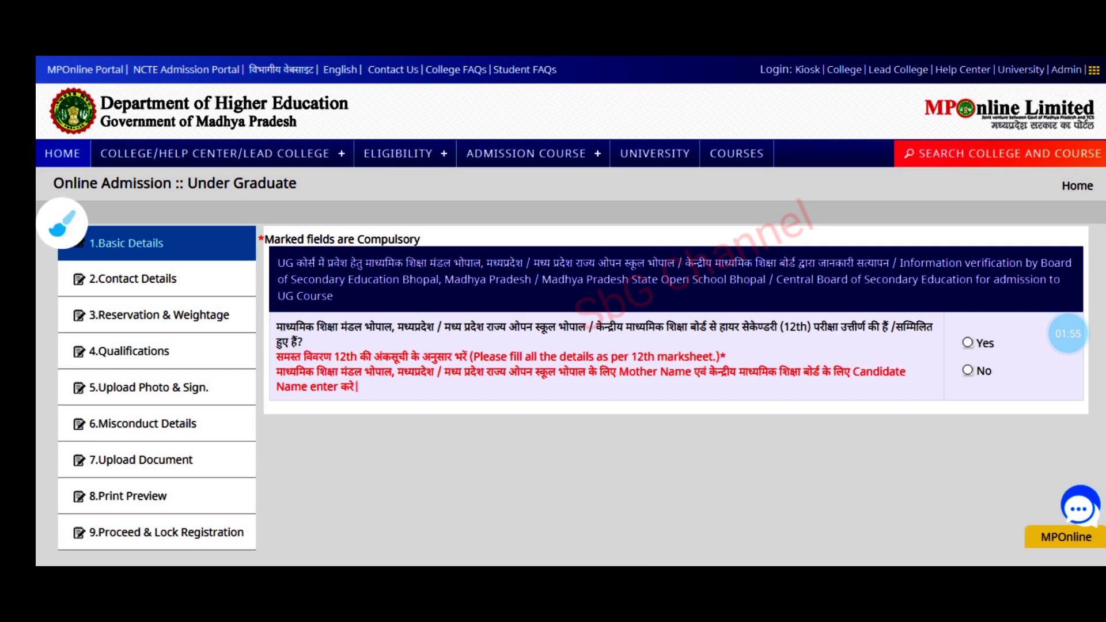
{"action": "left_click", "coordinate": [1069, 333]}
{"action": "left_click", "coordinate": [1042, 237]}
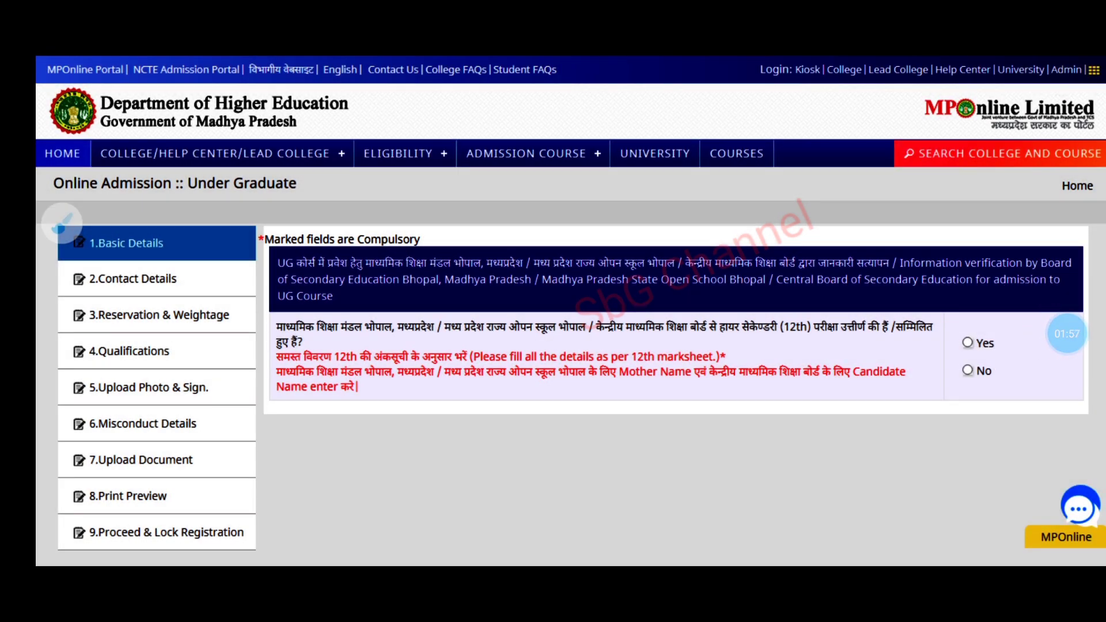
{"action": "scroll", "coordinate": [813, 386], "scroll_direction": "up", "scroll_amount": 2}
{"action": "scroll", "coordinate": [571, 311], "scroll_direction": "down", "scroll_amount": 1}
{"action": "scroll", "coordinate": [571, 311], "scroll_direction": "right", "scroll_amount": 1}
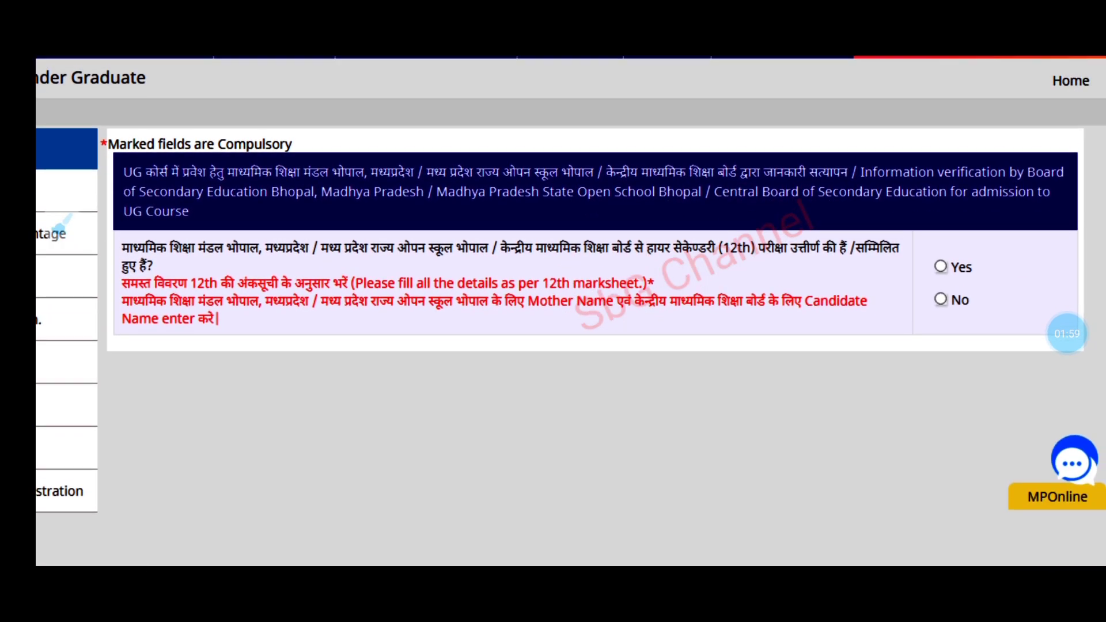
- Review the 12th board verification question on the Basic Details form
{"action": "left_click", "coordinate": [62, 223]}
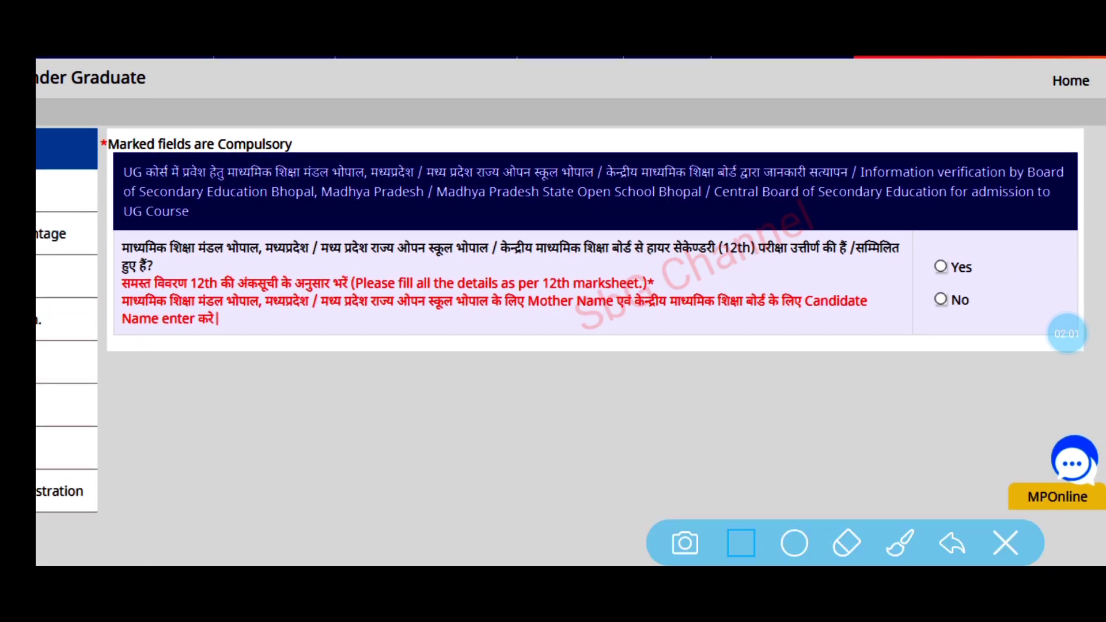
{"action": "left_click_drag", "start_coordinate": [92, 222], "coordinate": [1082, 353]}
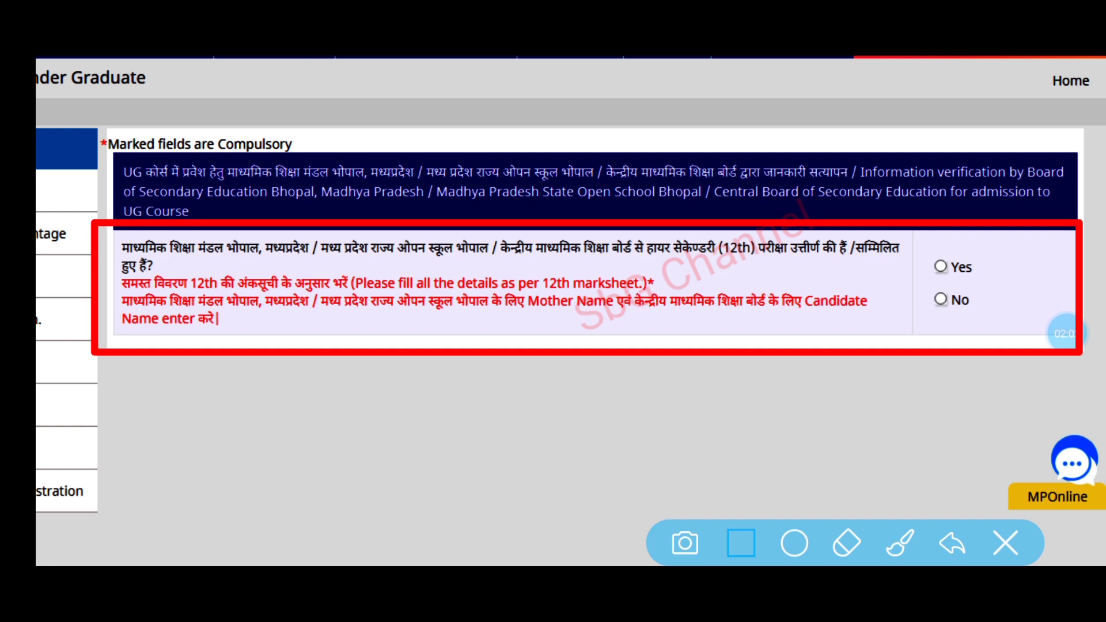
{"action": "left_click_drag", "start_coordinate": [478, 219], "coordinate": [794, 269]}
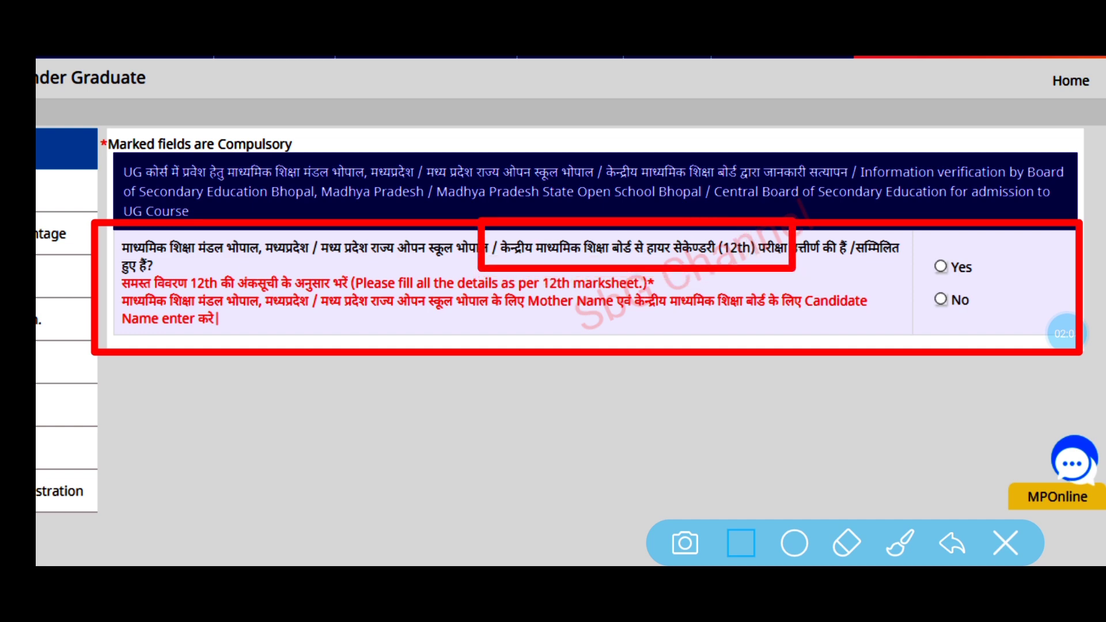
{"action": "left_click", "coordinate": [1005, 543]}
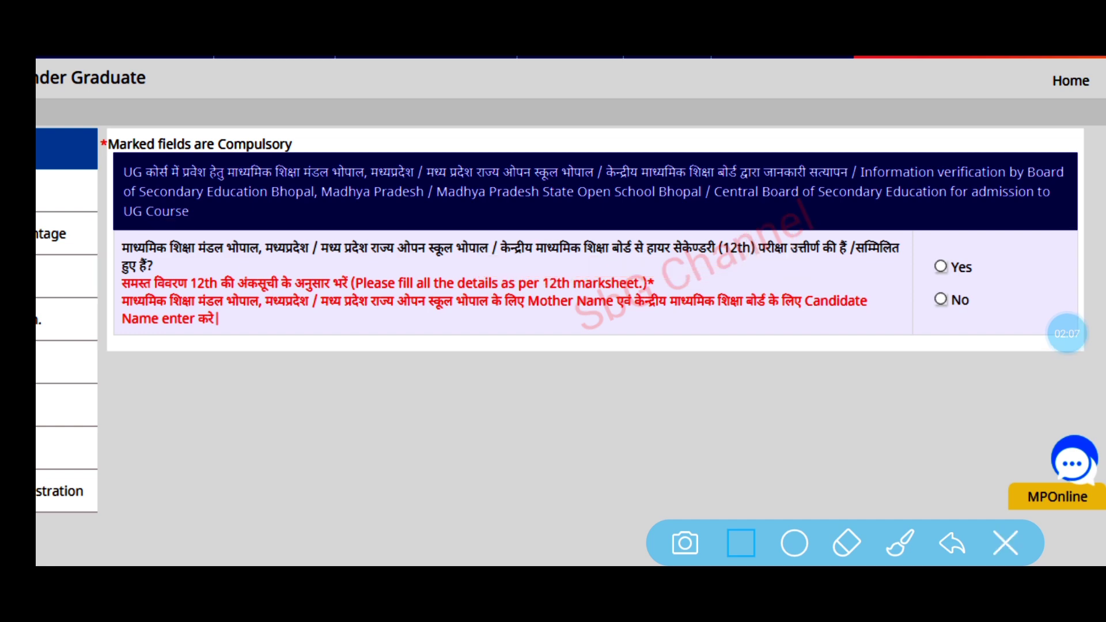
{"action": "left_click", "coordinate": [1066, 333]}
{"action": "left_click", "coordinate": [1049, 259]}
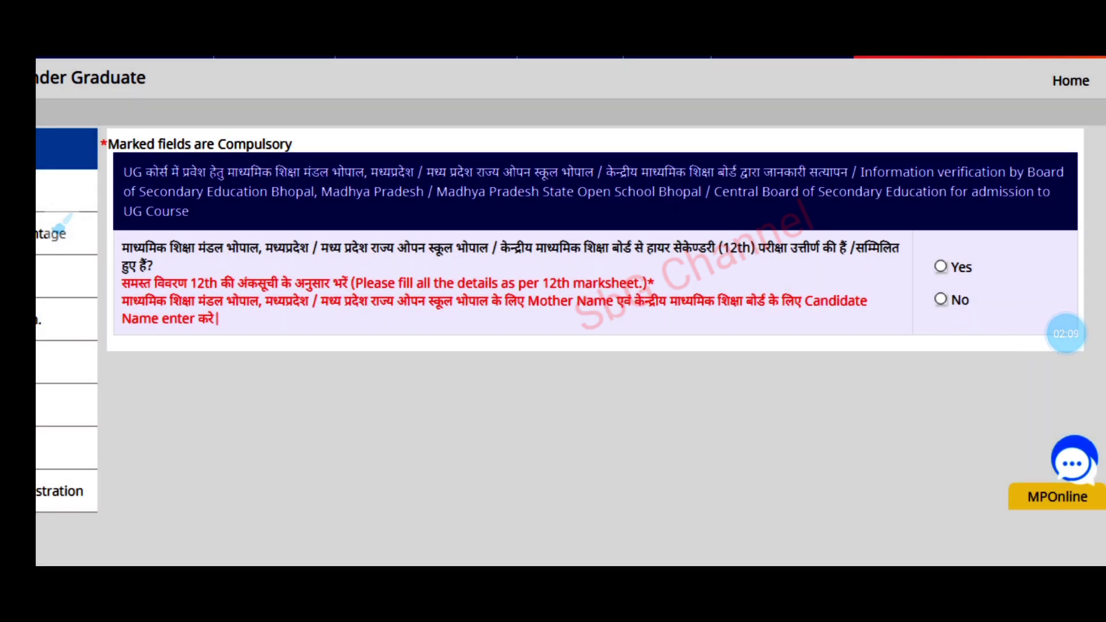
- Answer Yes to the 12th passed from MP board, MP Open School or CBSE question
{"action": "left_click", "coordinate": [60, 224]}
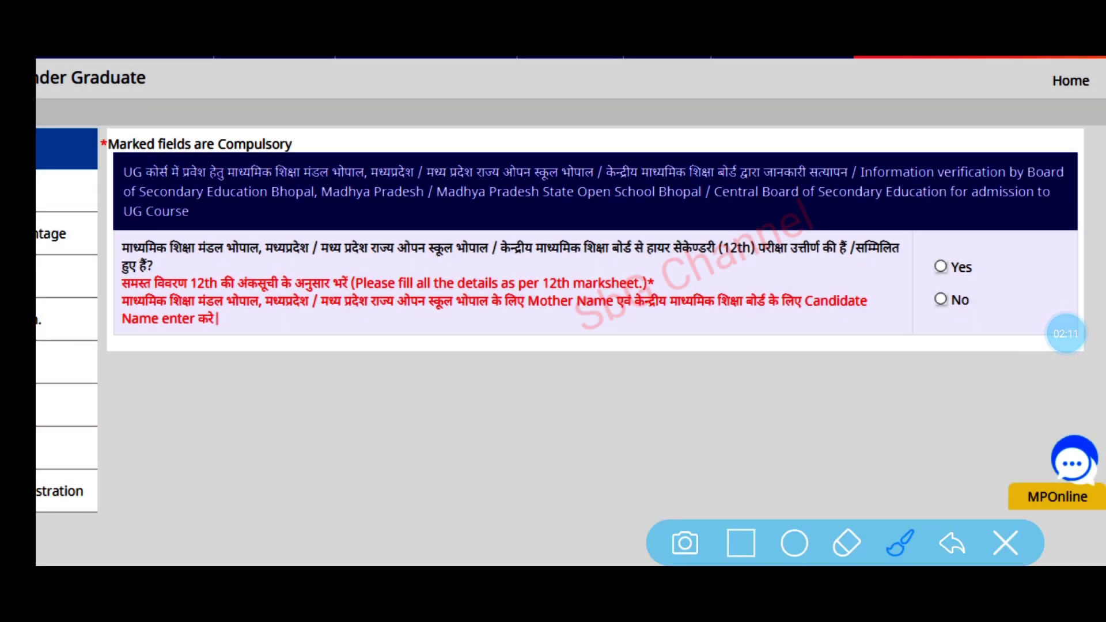
{"action": "left_click", "coordinate": [1005, 544]}
{"action": "left_click", "coordinate": [1065, 333]}
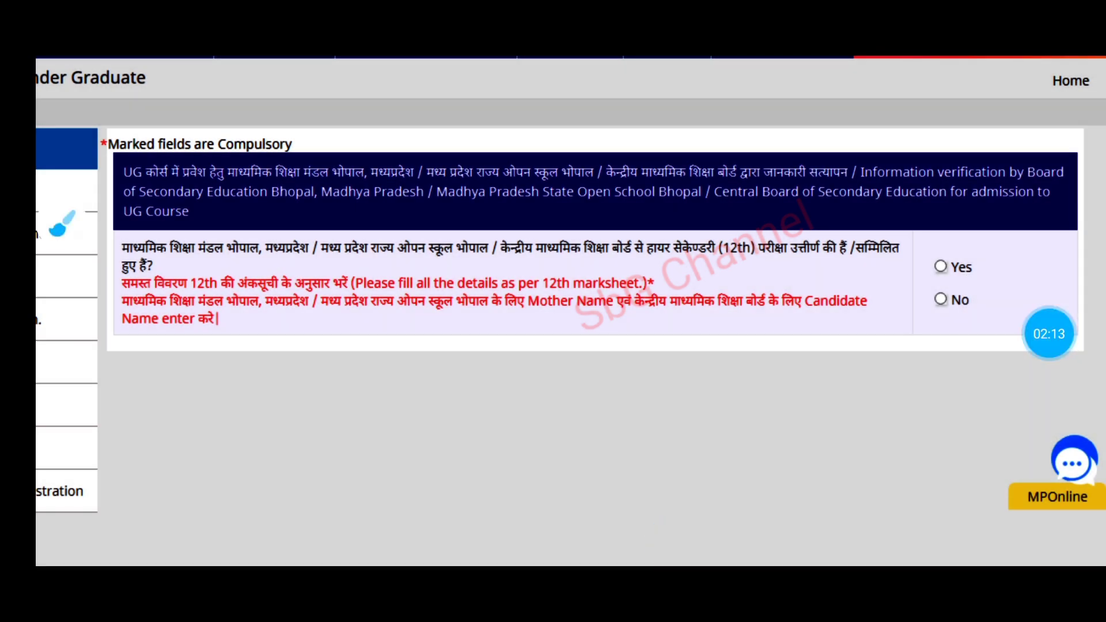
{"action": "left_click", "coordinate": [1052, 264]}
{"action": "left_click", "coordinate": [60, 224]}
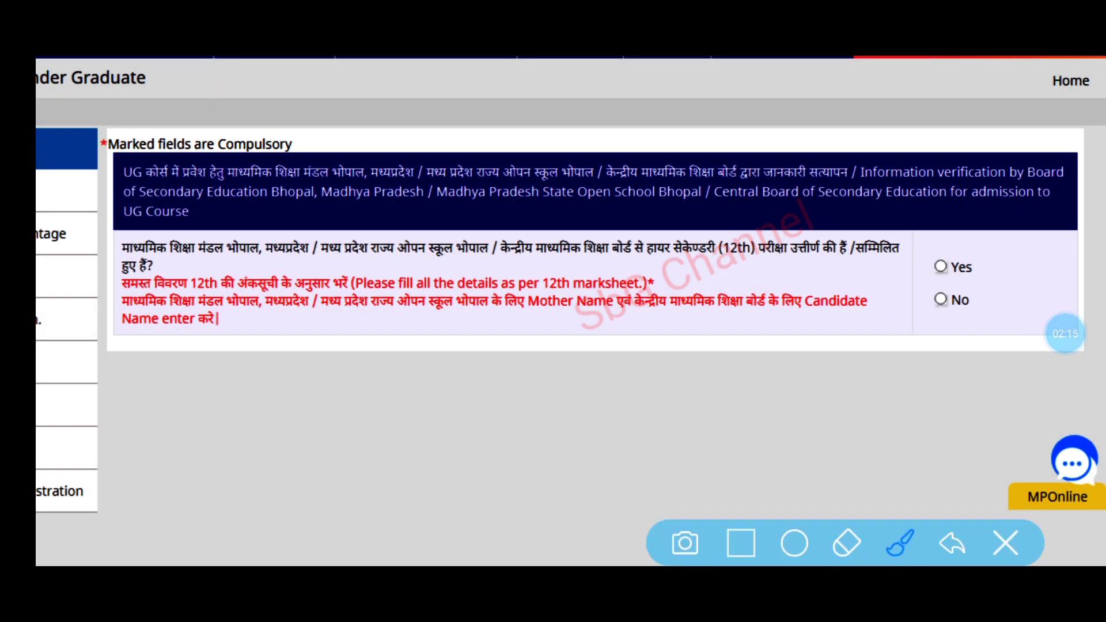
{"action": "left_click_drag", "start_coordinate": [917, 260], "coordinate": [1046, 223]}
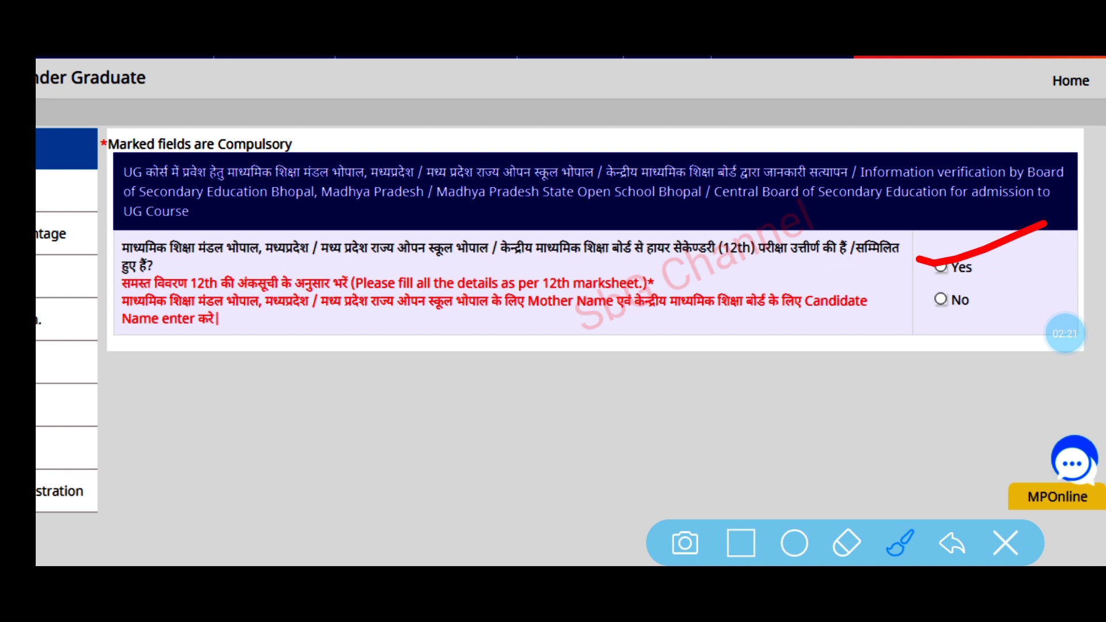
{"action": "mouse_move", "coordinate": [1002, 283]}
{"action": "left_mouse_down"}
{"action": "mouse_move", "coordinate": [911, 300]}
{"action": "mouse_move", "coordinate": [936, 276]}
{"action": "left_mouse_up"}
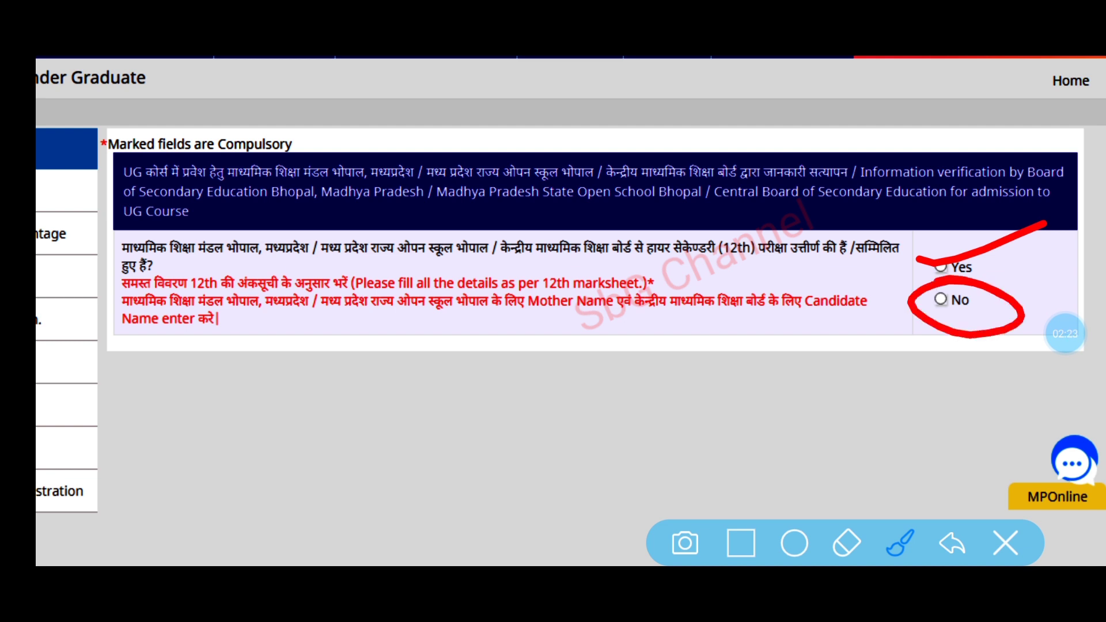
{"action": "left_click", "coordinate": [1005, 542]}
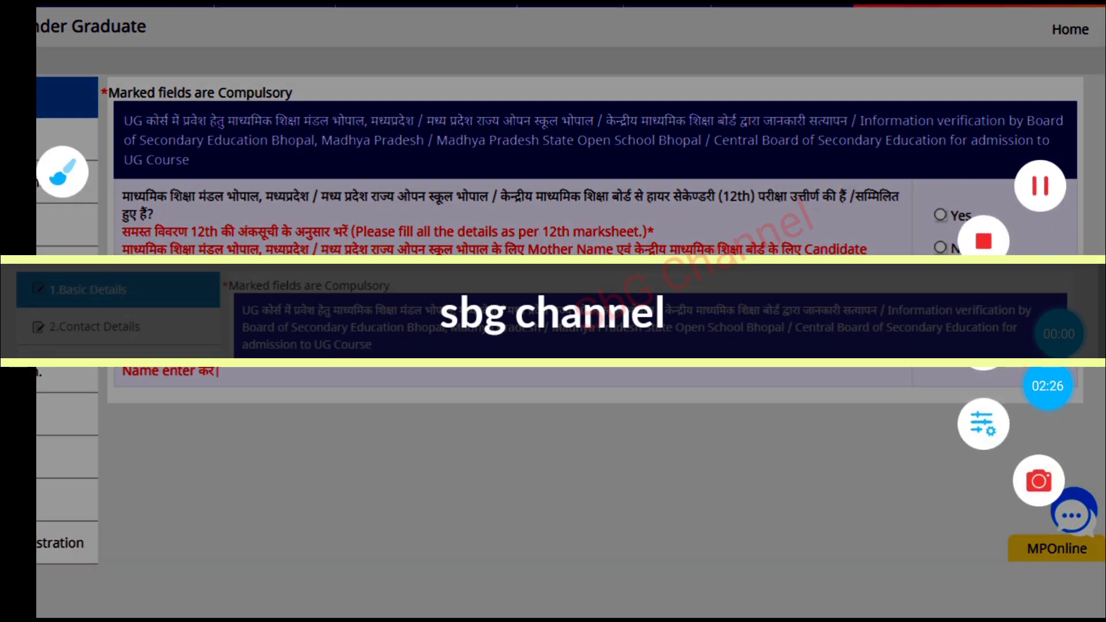
{"action": "left_click", "coordinate": [949, 398]}
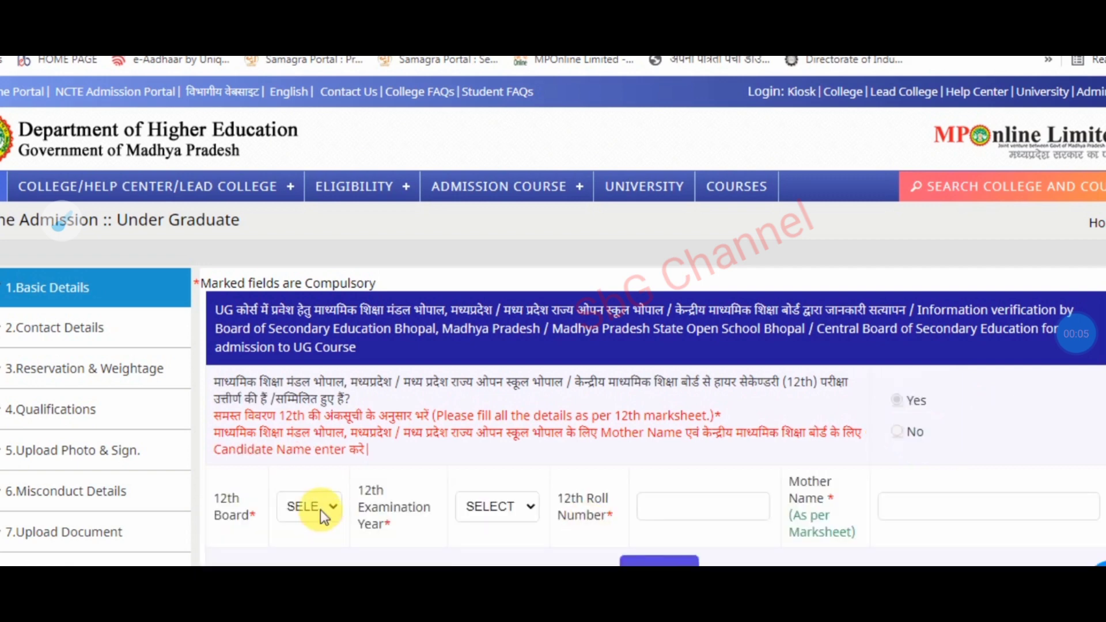
- Set 12th Board to Central Board of Secondary Education (Delhi) and Examination Year to 2021
{"action": "left_click", "coordinate": [320, 510]}
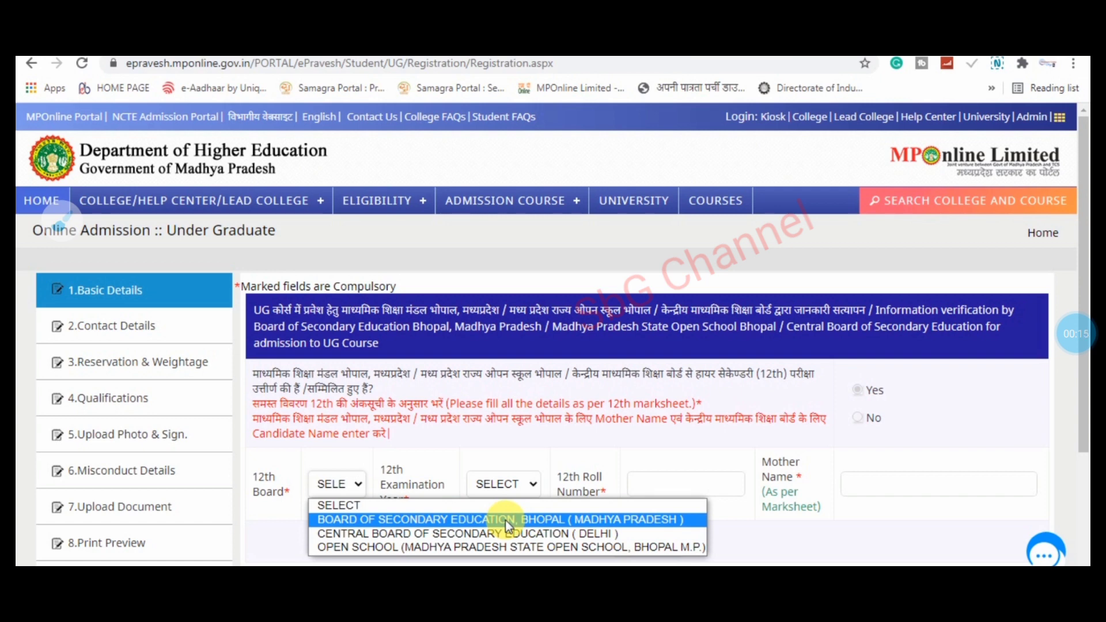
{"action": "left_click", "coordinate": [665, 521]}
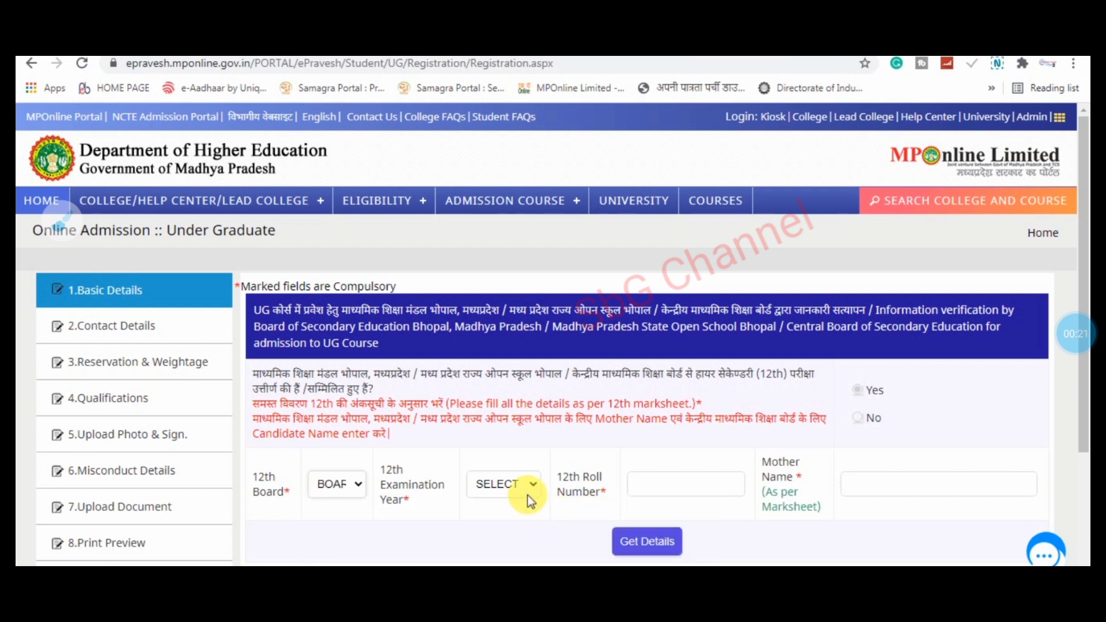
{"action": "left_click", "coordinate": [508, 484]}
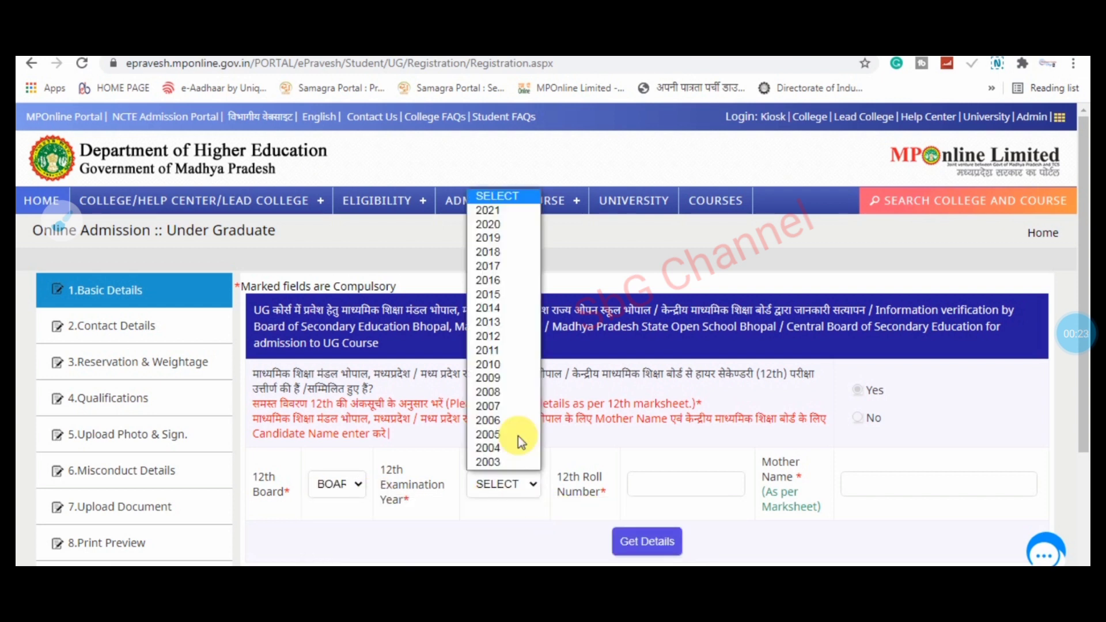
{"action": "left_click", "coordinate": [507, 209]}
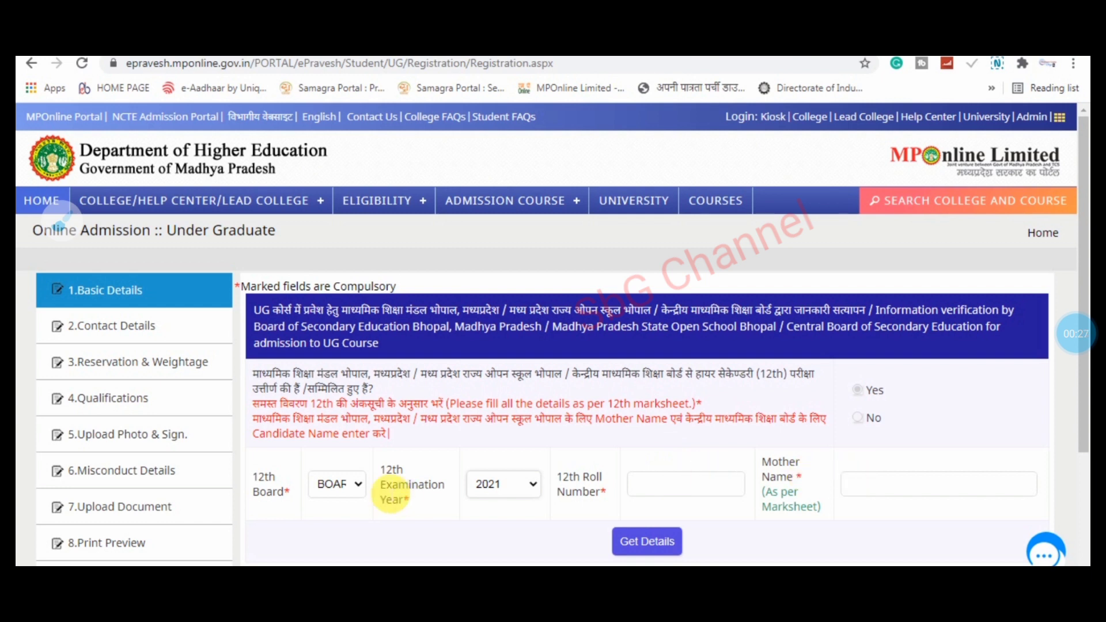
{"action": "left_click", "coordinate": [354, 486]}
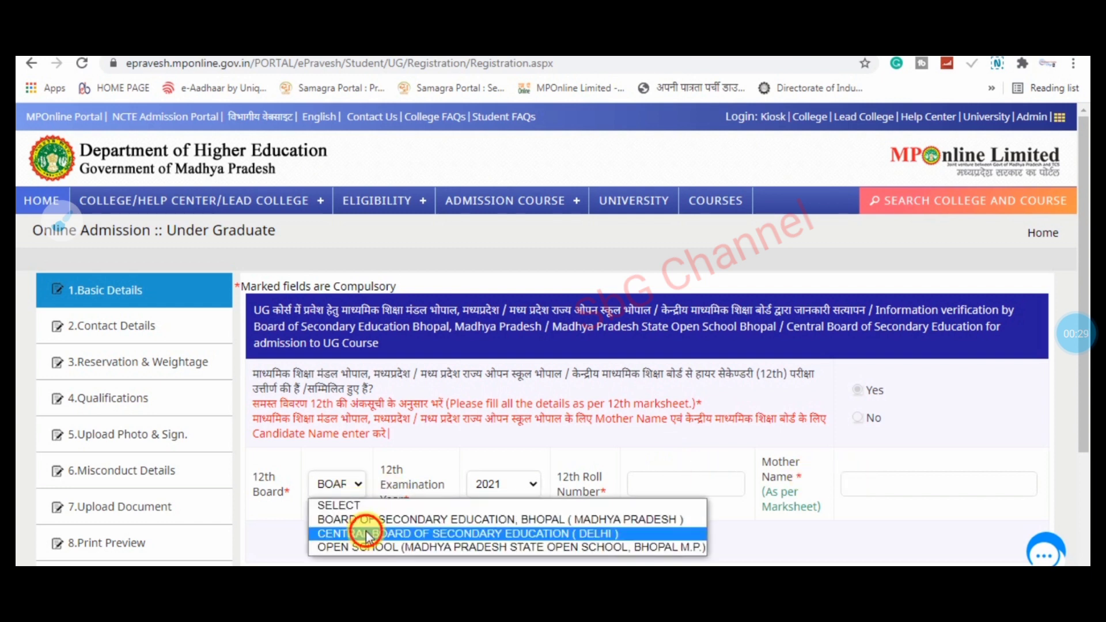
{"action": "left_click", "coordinate": [365, 531]}
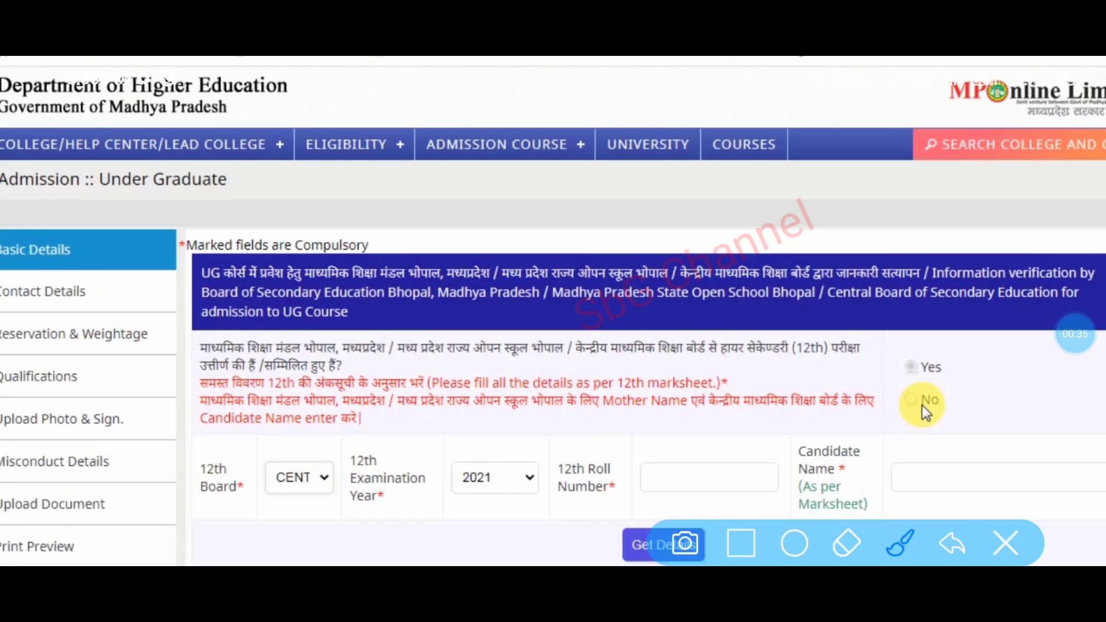
{"action": "mouse_move", "coordinate": [770, 444]}
{"action": "left_mouse_down"}
{"action": "mouse_move", "coordinate": [774, 469]}
{"action": "mouse_move", "coordinate": [944, 415]}
{"action": "left_mouse_up"}
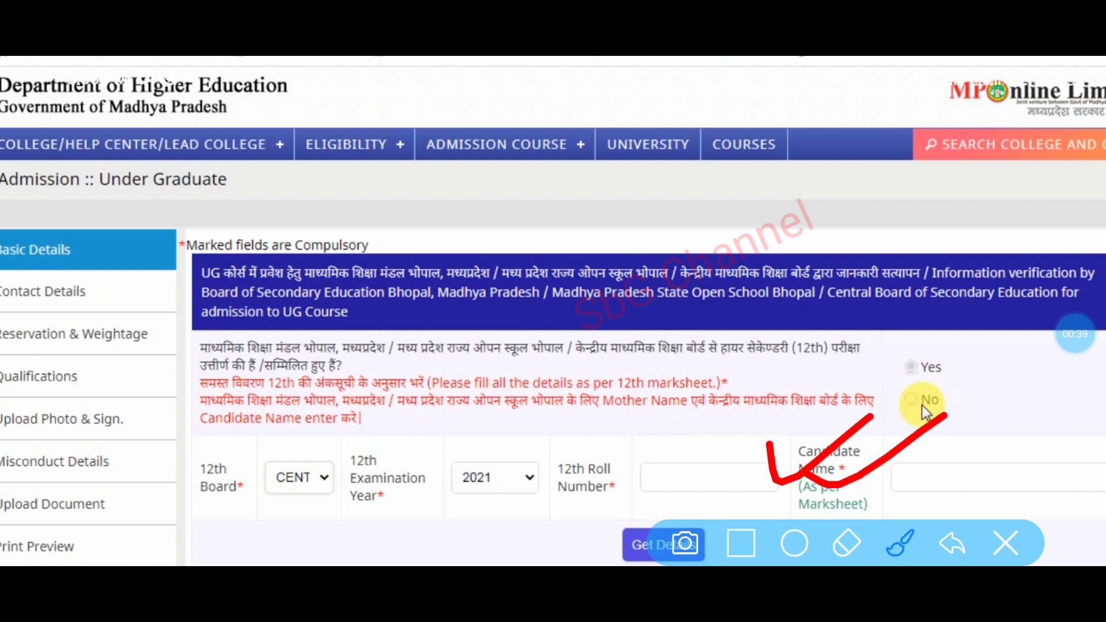
{"action": "mouse_move", "coordinate": [332, 449]}
{"action": "left_mouse_down"}
{"action": "mouse_move", "coordinate": [308, 429]}
{"action": "mouse_move", "coordinate": [268, 427]}
{"action": "left_mouse_up"}
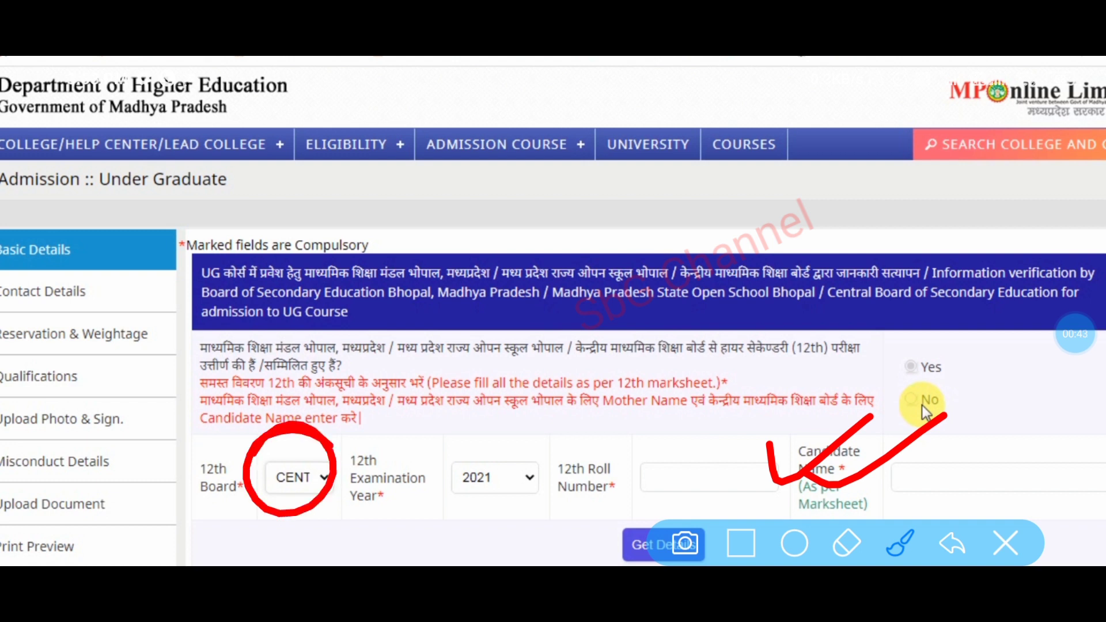
{"action": "mouse_move", "coordinate": [1040, 469]}
{"action": "left_mouse_down"}
{"action": "mouse_move", "coordinate": [806, 464]}
{"action": "mouse_move", "coordinate": [910, 443]}
{"action": "left_mouse_up"}
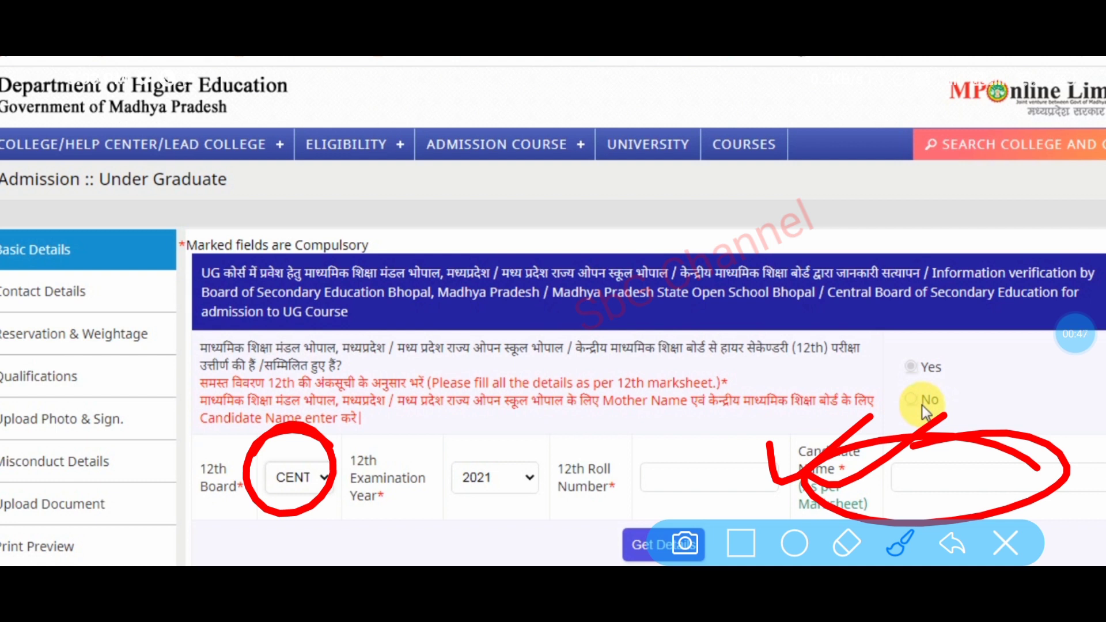
{"action": "left_click_drag", "start_coordinate": [919, 458], "coordinate": [1009, 413]}
{"action": "left_click_drag", "start_coordinate": [957, 461], "coordinate": [1054, 410]}
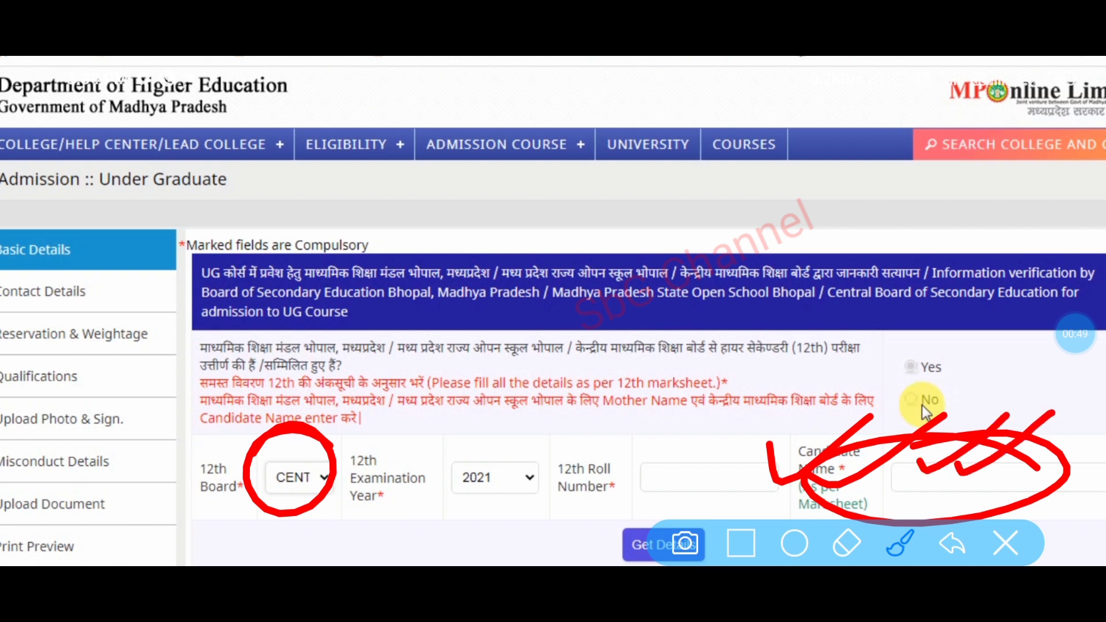
{"action": "mouse_move", "coordinate": [599, 521]}
{"action": "left_mouse_down"}
{"action": "mouse_move", "coordinate": [645, 507]}
{"action": "mouse_move", "coordinate": [680, 473]}
{"action": "left_mouse_up"}
{"action": "left_click_drag", "start_coordinate": [634, 527], "coordinate": [718, 475]}
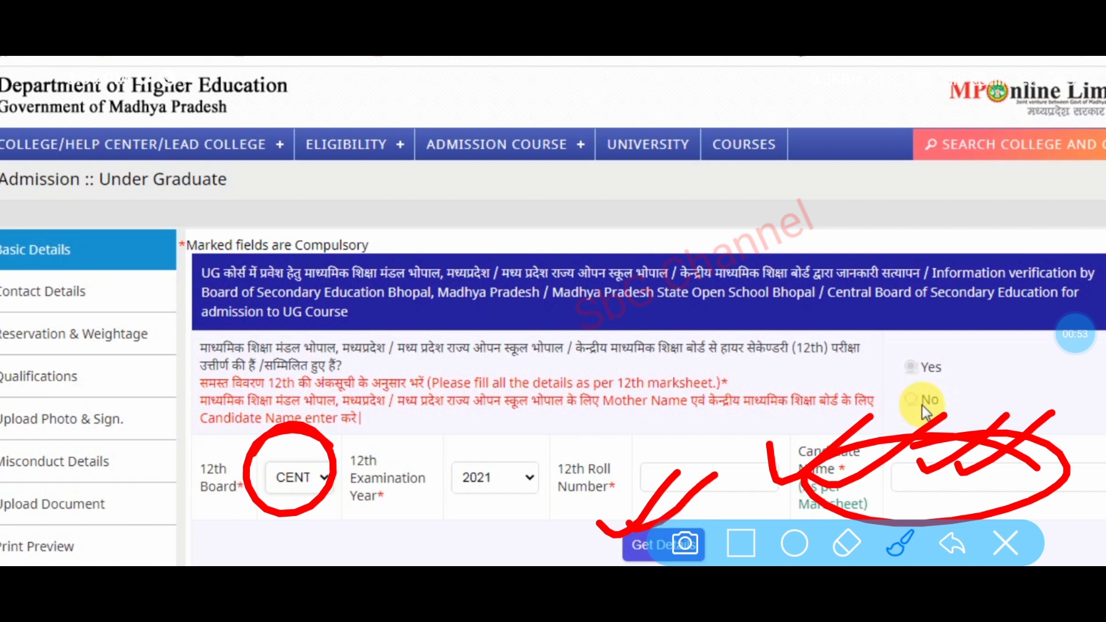
{"action": "left_click", "coordinate": [1005, 543]}
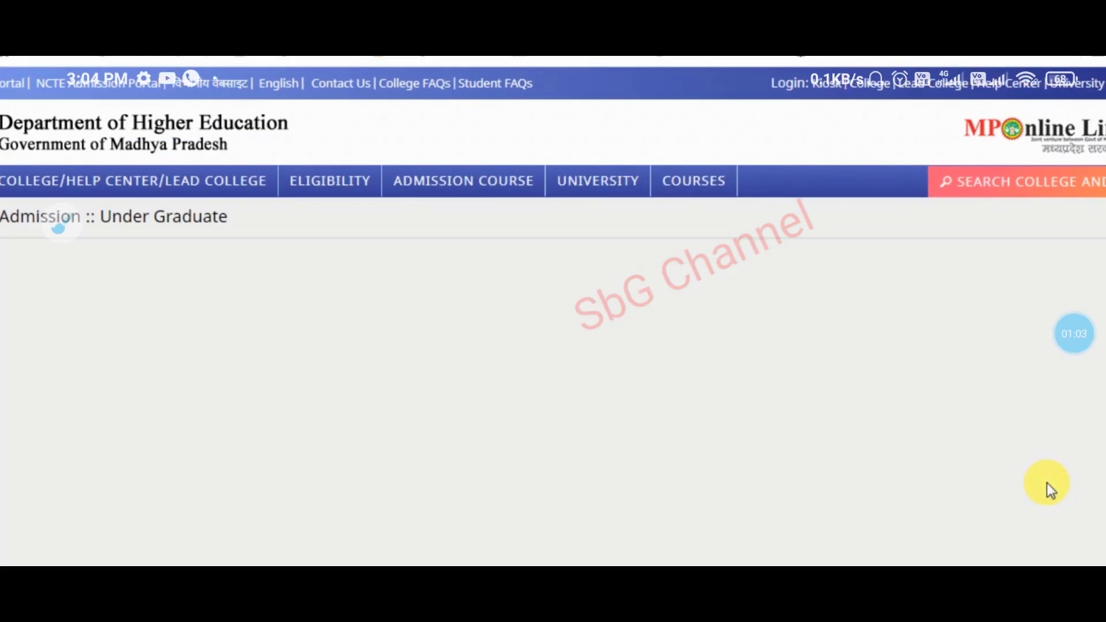
- Fetch the board data and scroll to the prefilled Candidate Profile Details section
{"action": "scroll", "coordinate": [1047, 481], "scroll_direction": "down", "scroll_amount": 5}
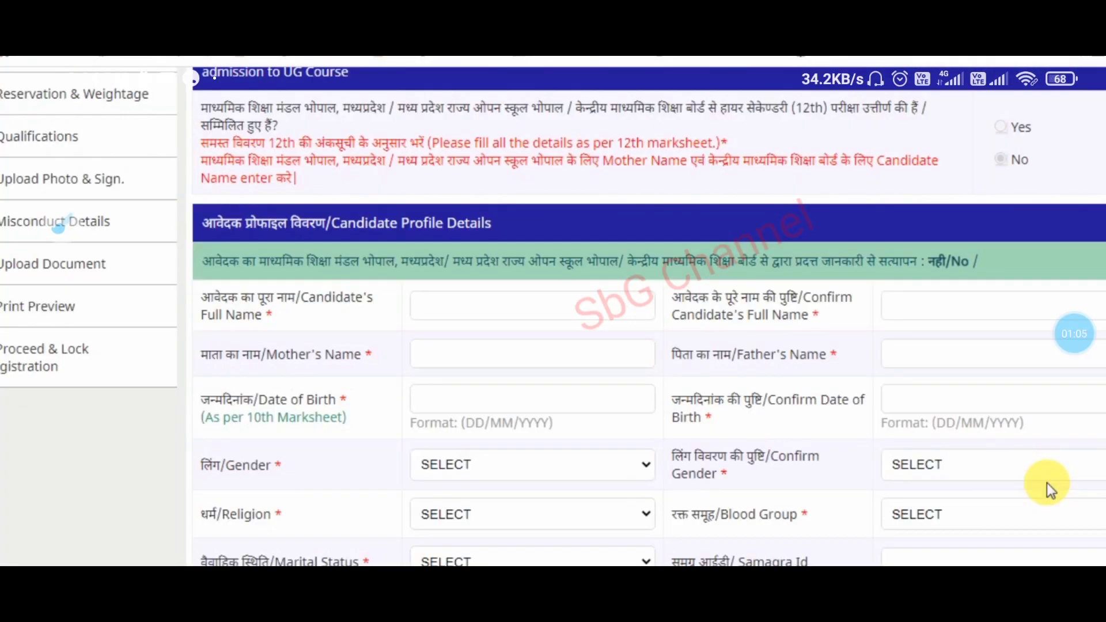
{"action": "scroll", "coordinate": [1046, 483], "scroll_direction": "down", "scroll_amount": 2}
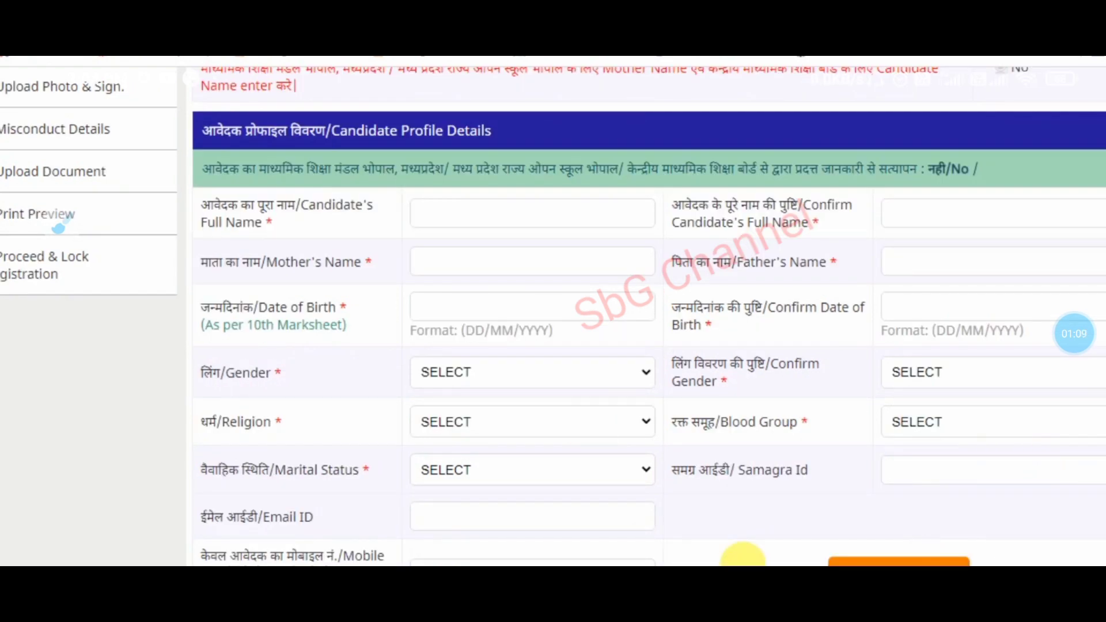
{"action": "left_click", "coordinate": [1074, 334]}
{"action": "left_click", "coordinate": [1039, 239]}
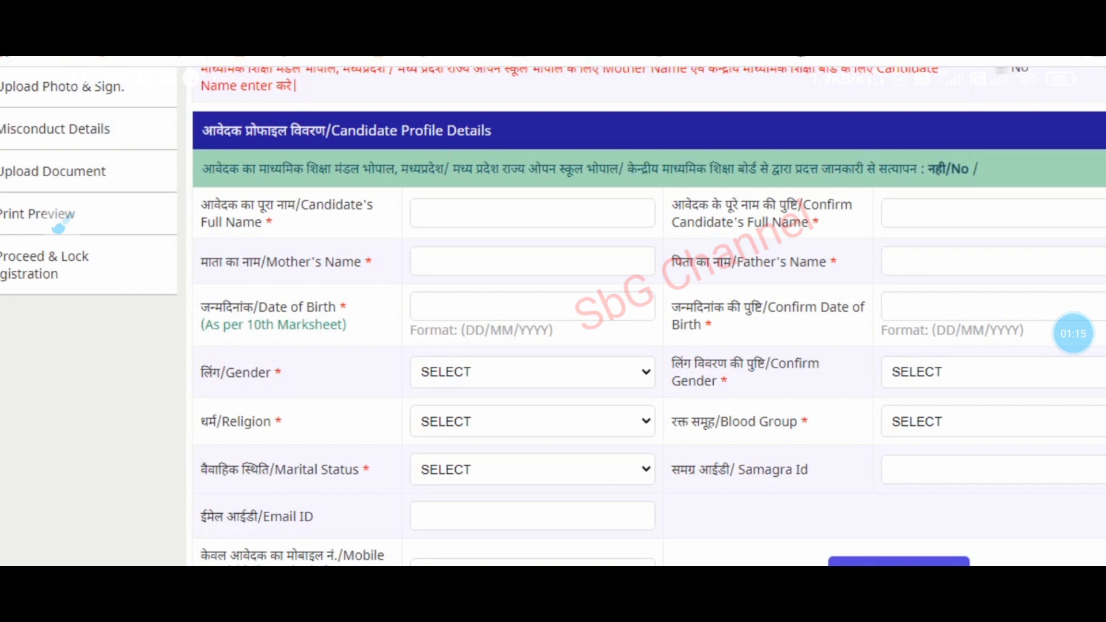
{"action": "left_click", "coordinate": [1073, 333]}
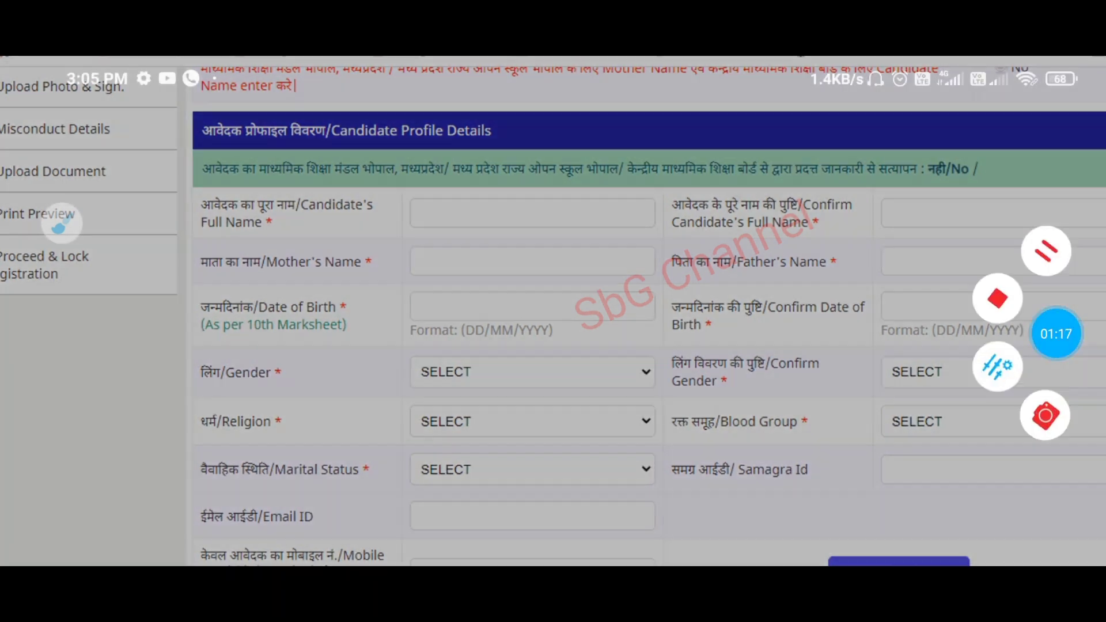
{"action": "left_click", "coordinate": [1042, 250]}
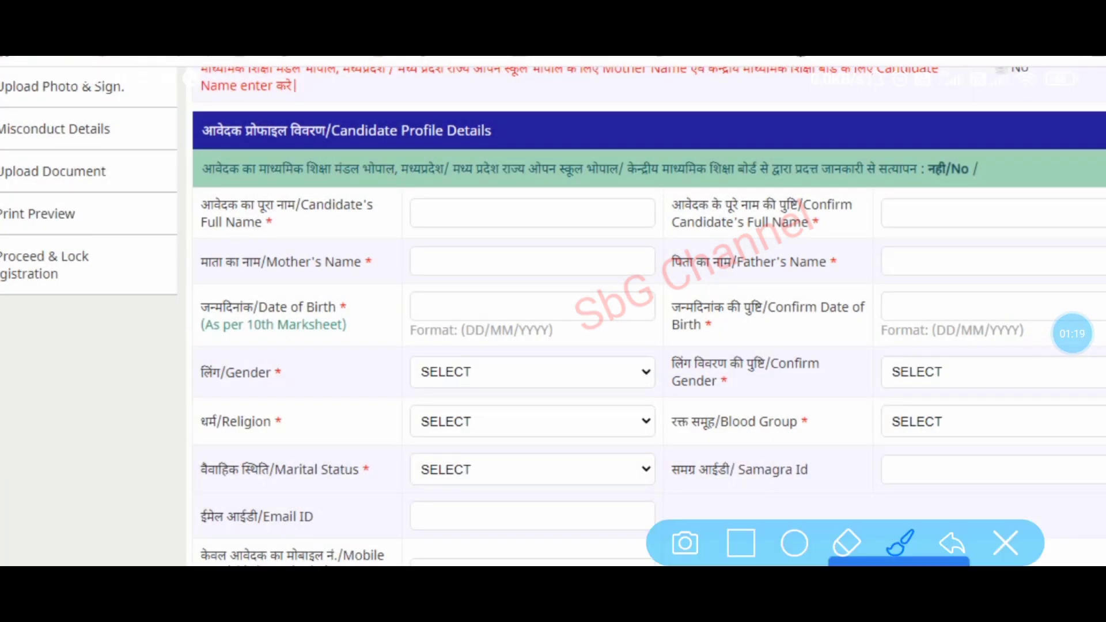
{"action": "left_click_drag", "start_coordinate": [438, 311], "coordinate": [571, 248]}
{"action": "left_click_drag", "start_coordinate": [463, 368], "coordinate": [646, 291]}
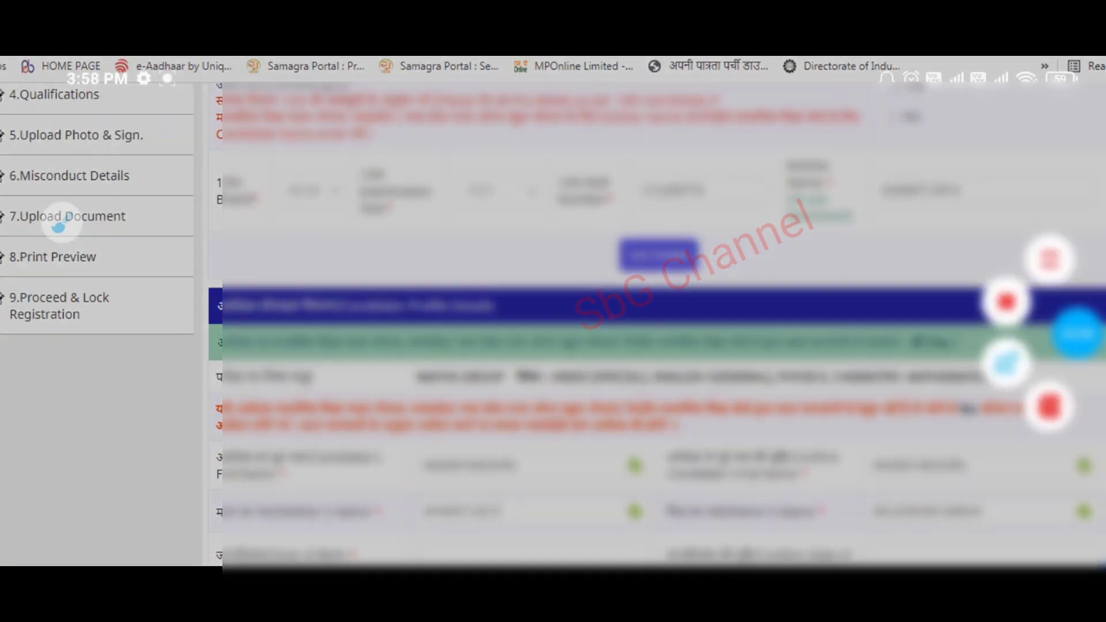
- Scroll to the candidate's Date of Birth field and bring up its calendar picker
{"action": "scroll", "coordinate": [57, 227], "scroll_direction": "down", "scroll_amount": 4}
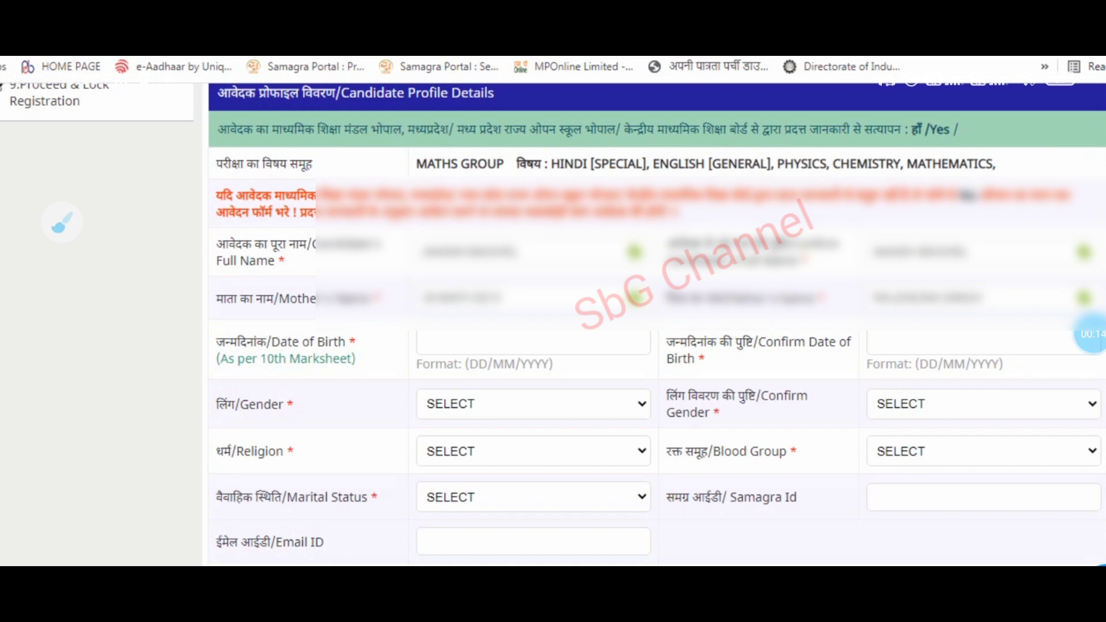
{"action": "left_click", "coordinate": [1092, 334]}
{"action": "left_click", "coordinate": [1076, 334]}
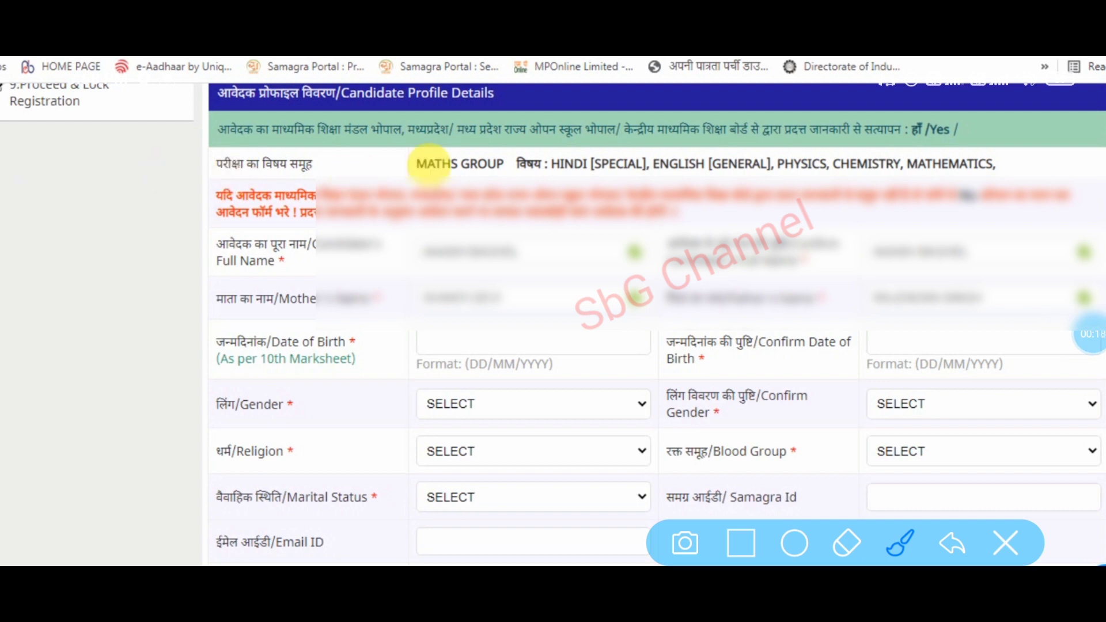
{"action": "left_click_drag", "start_coordinate": [971, 113], "coordinate": [1019, 111]}
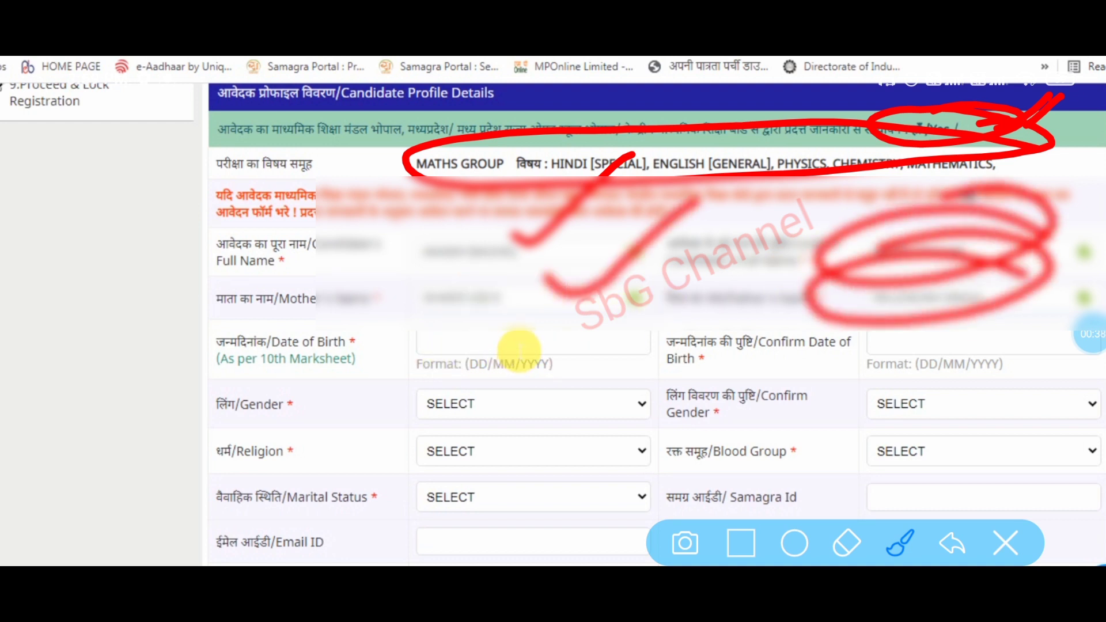
{"action": "left_click", "coordinate": [519, 348]}
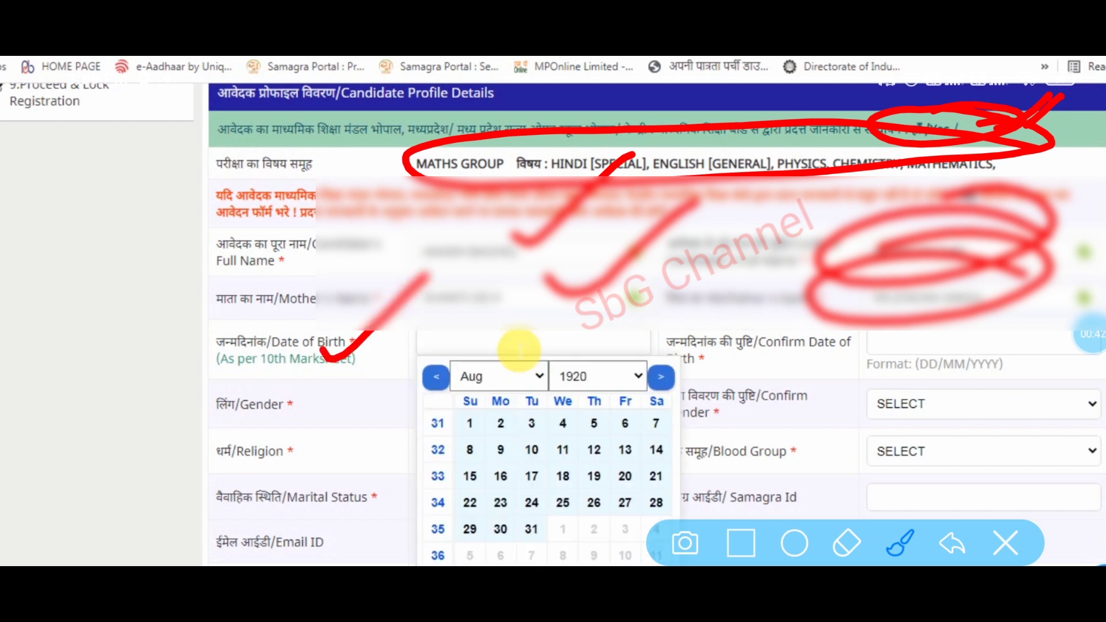
- Enter 23/07/2003 as the Date of Birth and again as Confirm Date of Birth
{"action": "type", "text": "23/07/2003"}
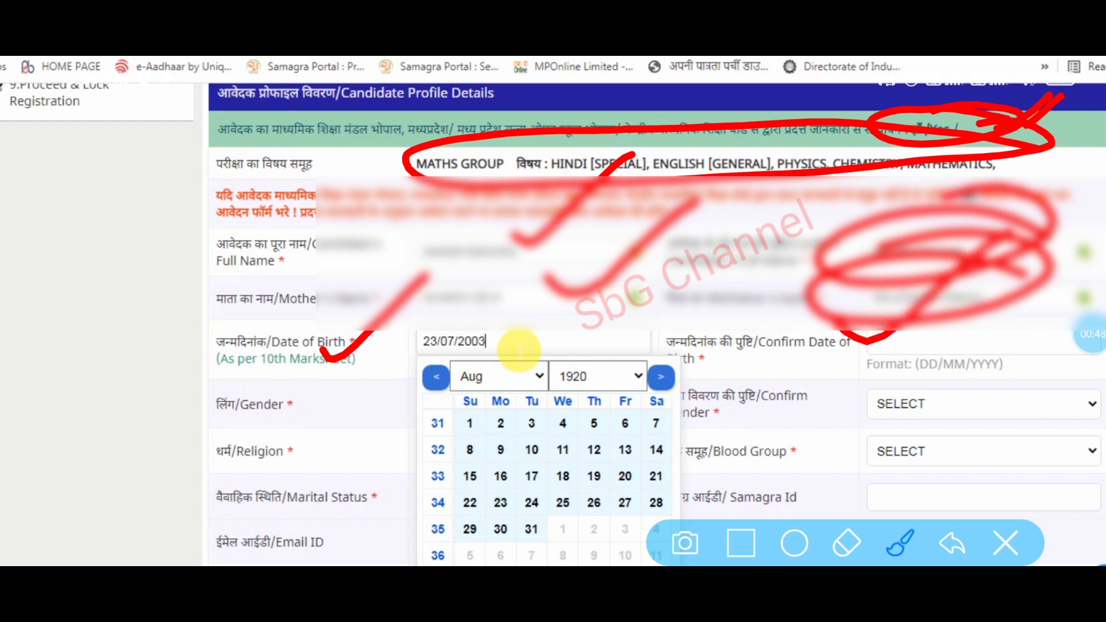
{"action": "key", "text": "Tab"}
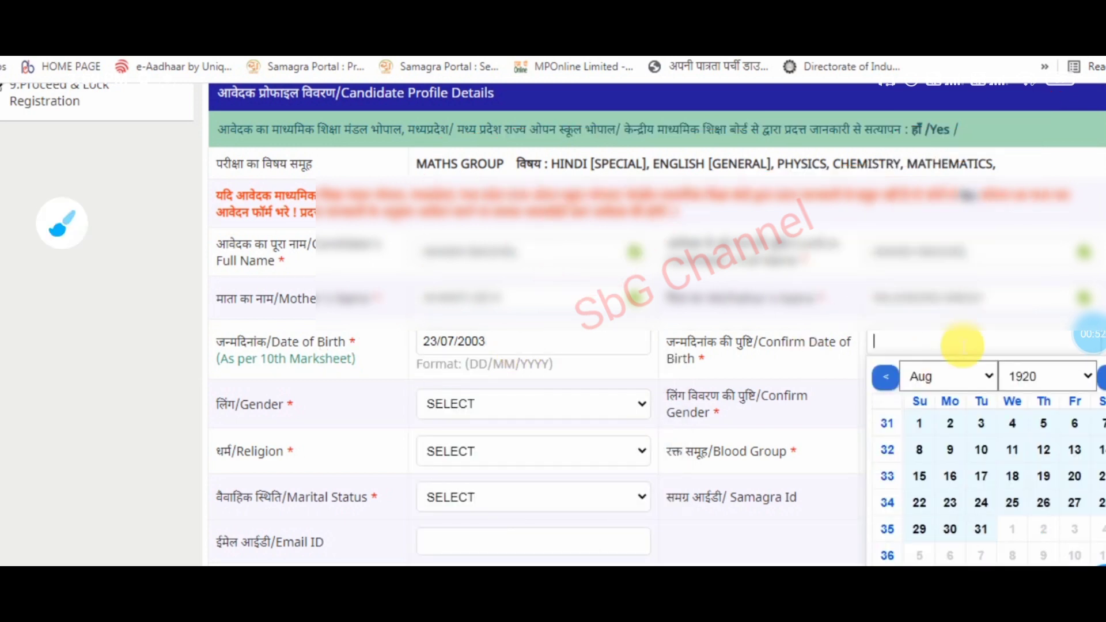
{"action": "type", "text": "23/07/2003"}
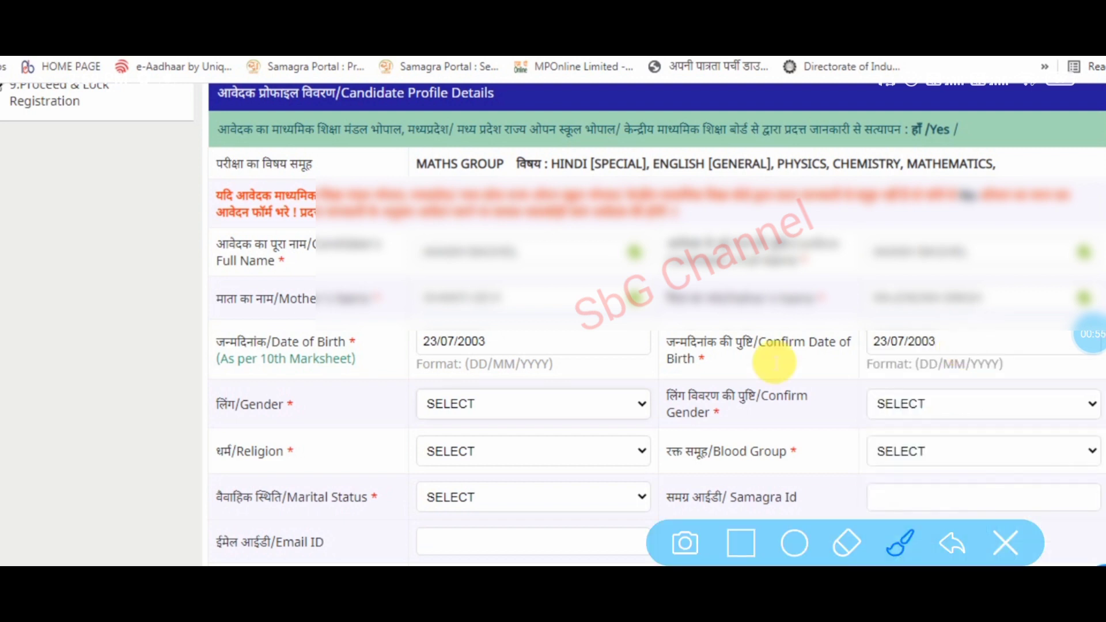
{"action": "left_click", "coordinate": [458, 406]}
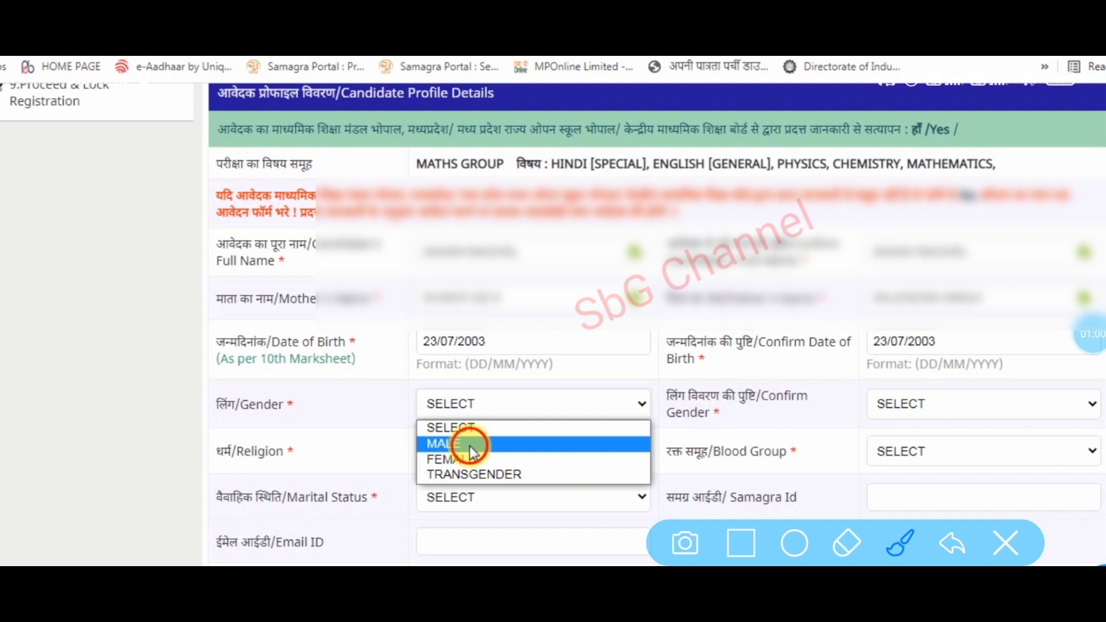
- Choose MALE for both gender fields, HINDU religion, NOT KNOWN blood group and SINGLE marital status
{"action": "left_click", "coordinate": [469, 445]}
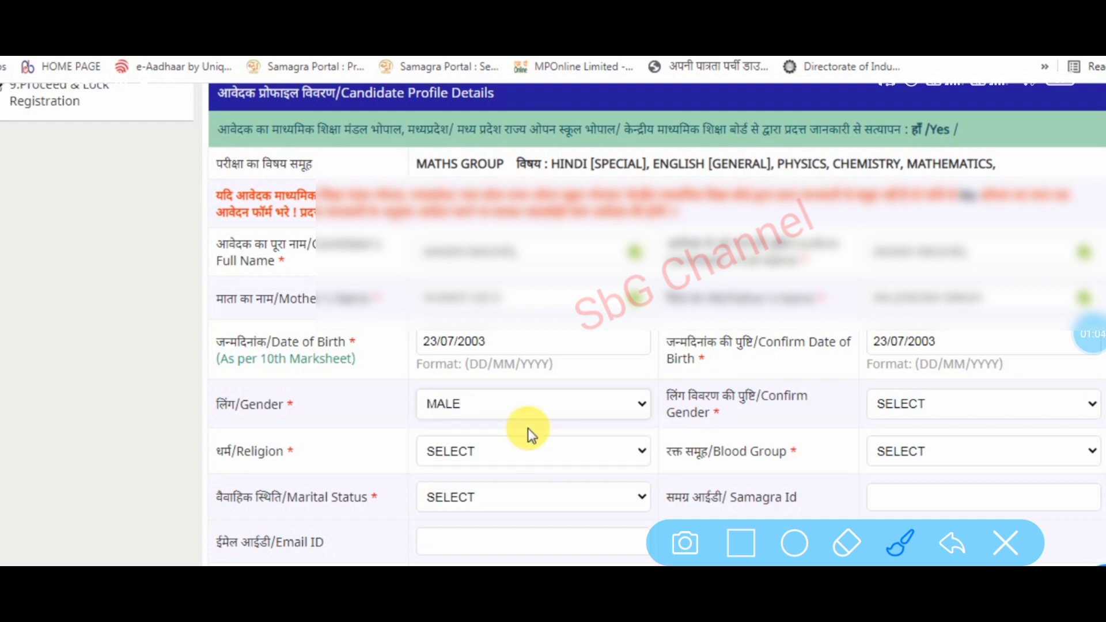
{"action": "left_click", "coordinate": [909, 411]}
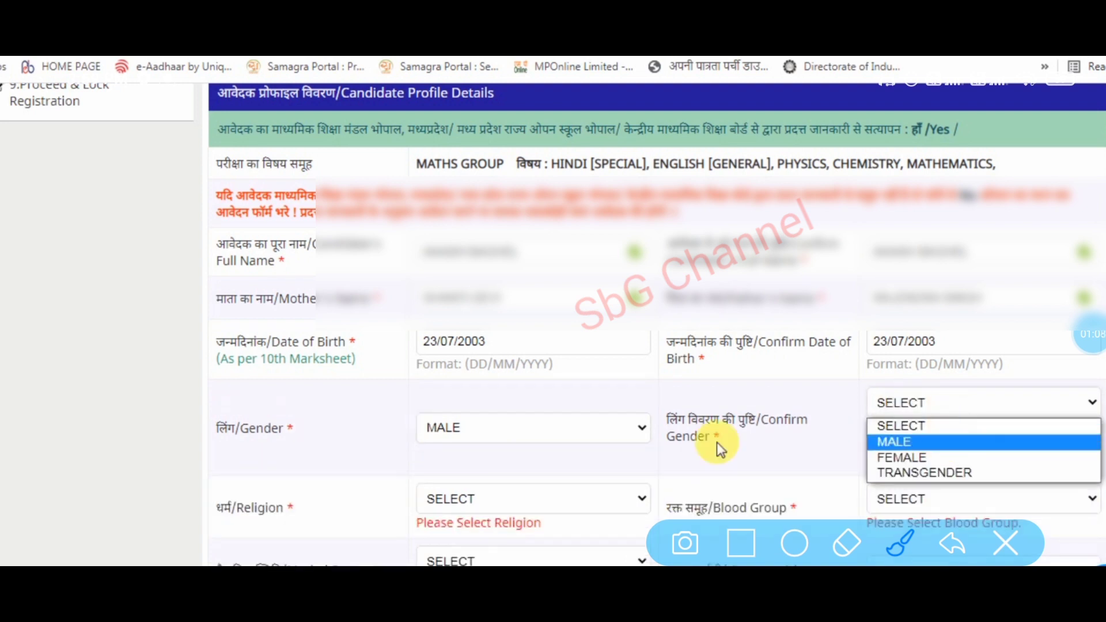
{"action": "left_click", "coordinate": [572, 485]}
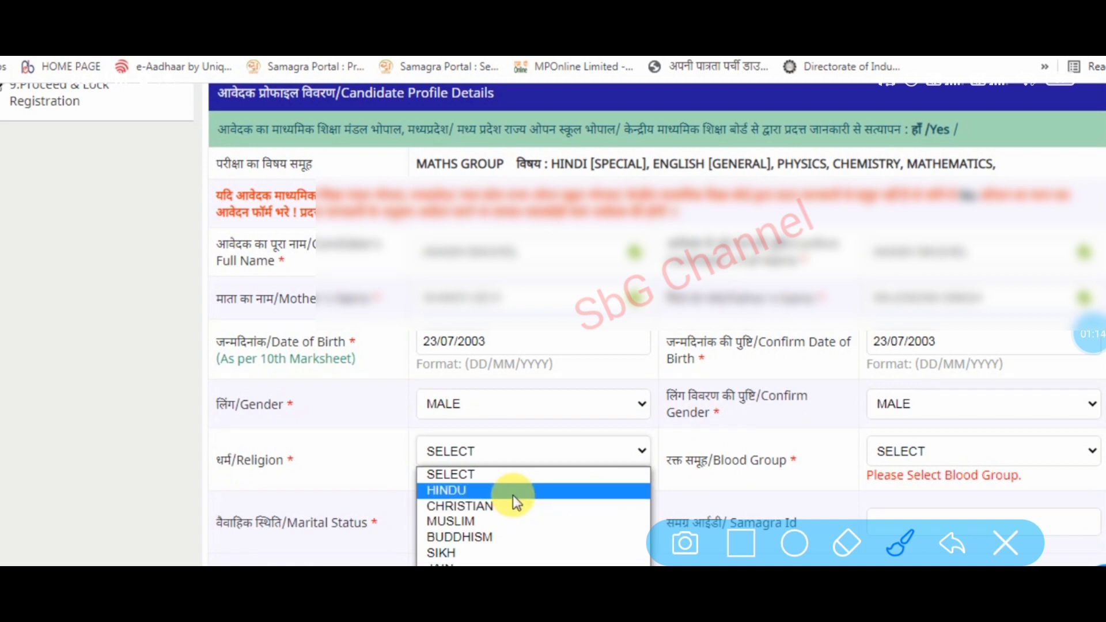
{"action": "left_click", "coordinate": [513, 496]}
{"action": "left_click", "coordinate": [945, 455]}
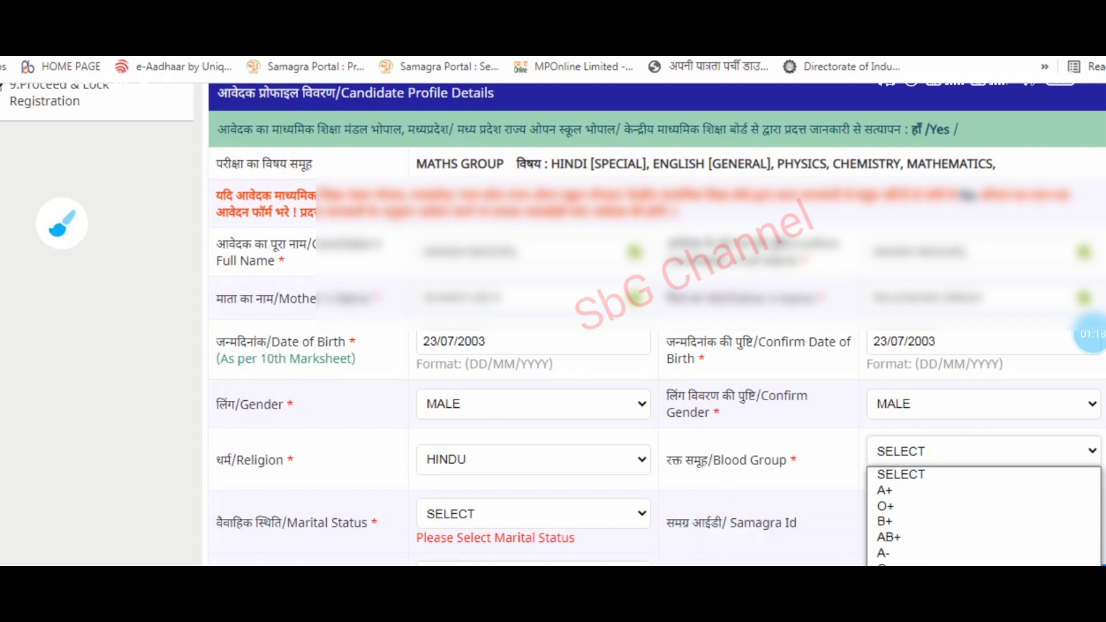
{"action": "left_click", "coordinate": [915, 614]}
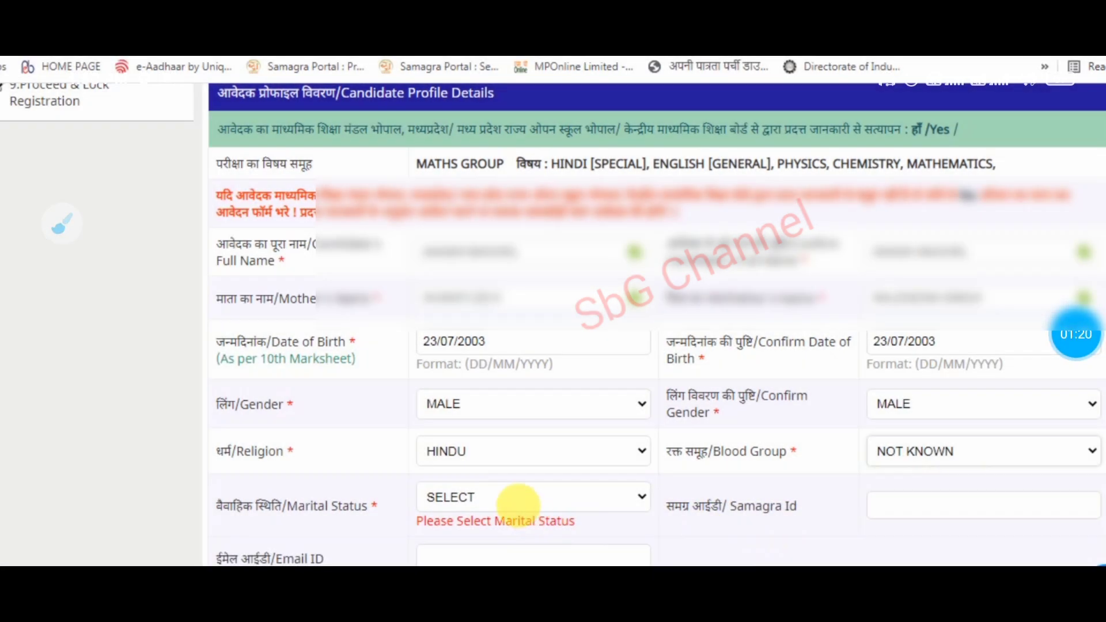
{"action": "left_click", "coordinate": [518, 506]}
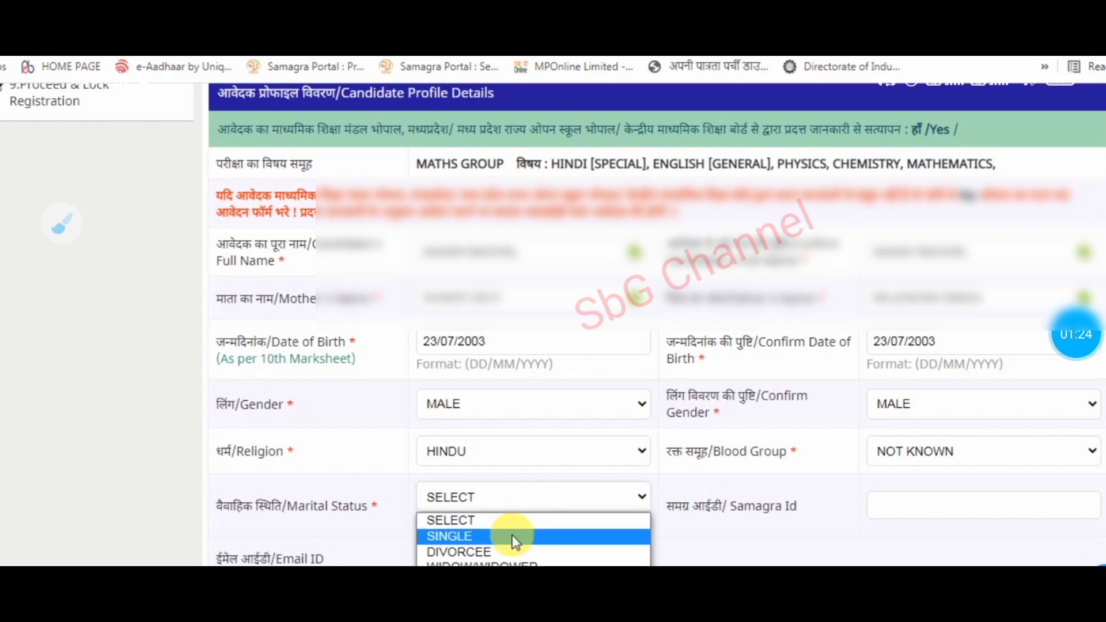
{"action": "left_click", "coordinate": [513, 537]}
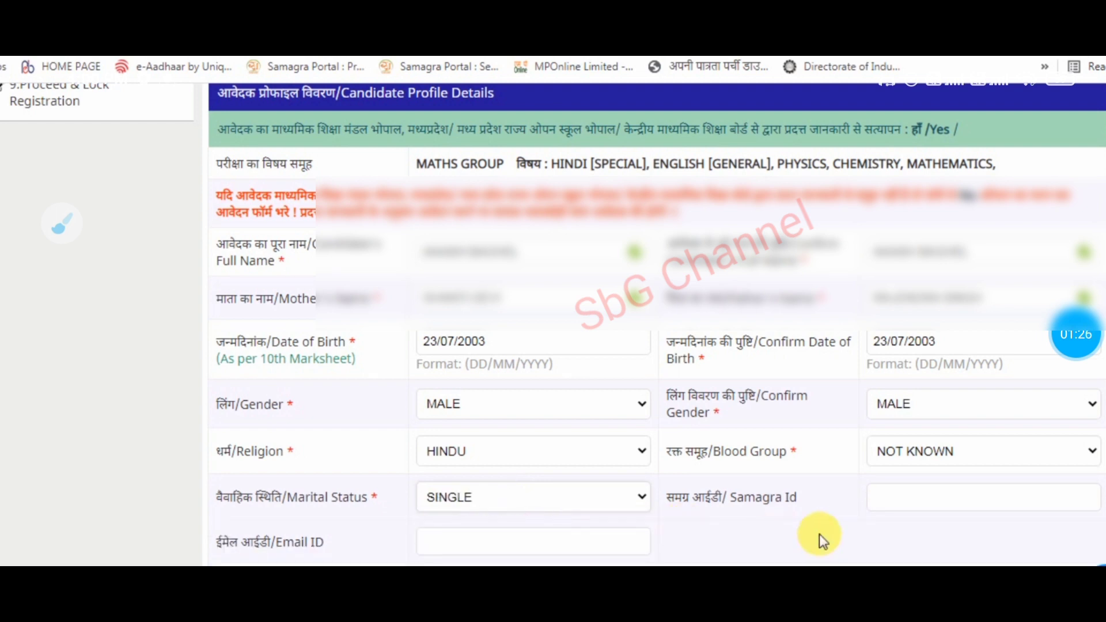
{"action": "scroll", "coordinate": [819, 534], "scroll_direction": "down", "scroll_amount": 1}
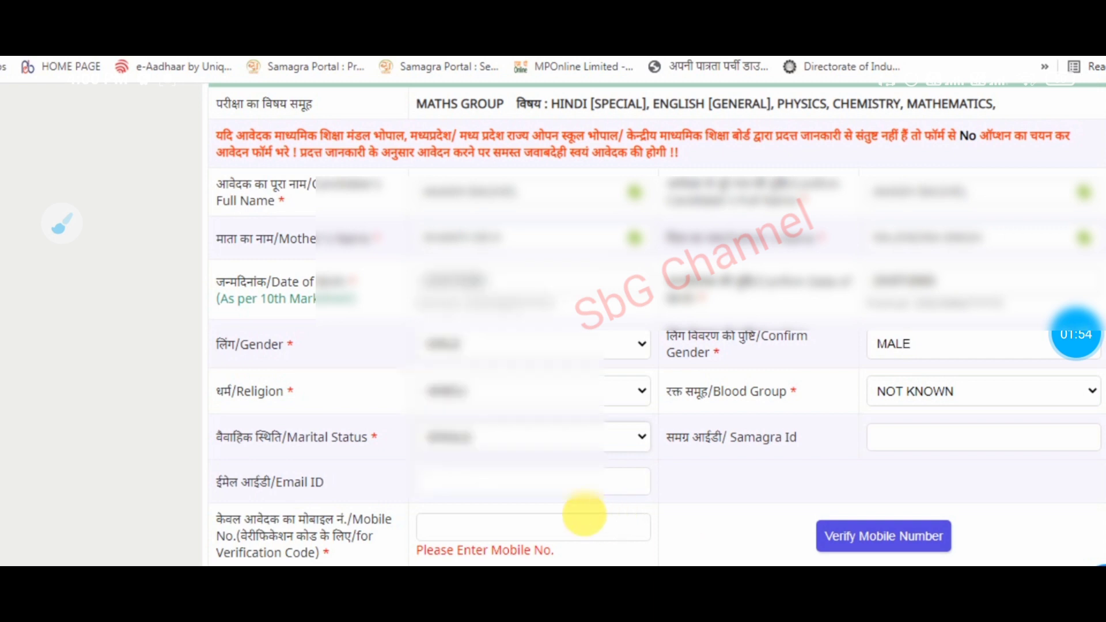
- Enter the applicant's mobile number, correcting its wrong last digit
{"action": "left_click", "coordinate": [594, 528]}
{"action": "left_click", "coordinate": [594, 528]}
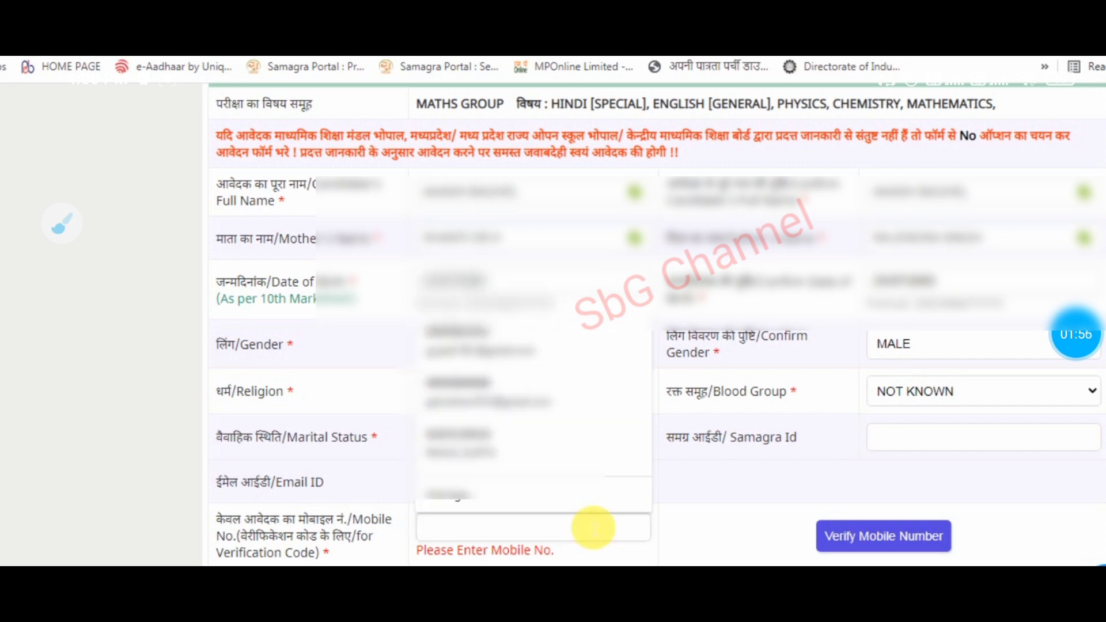
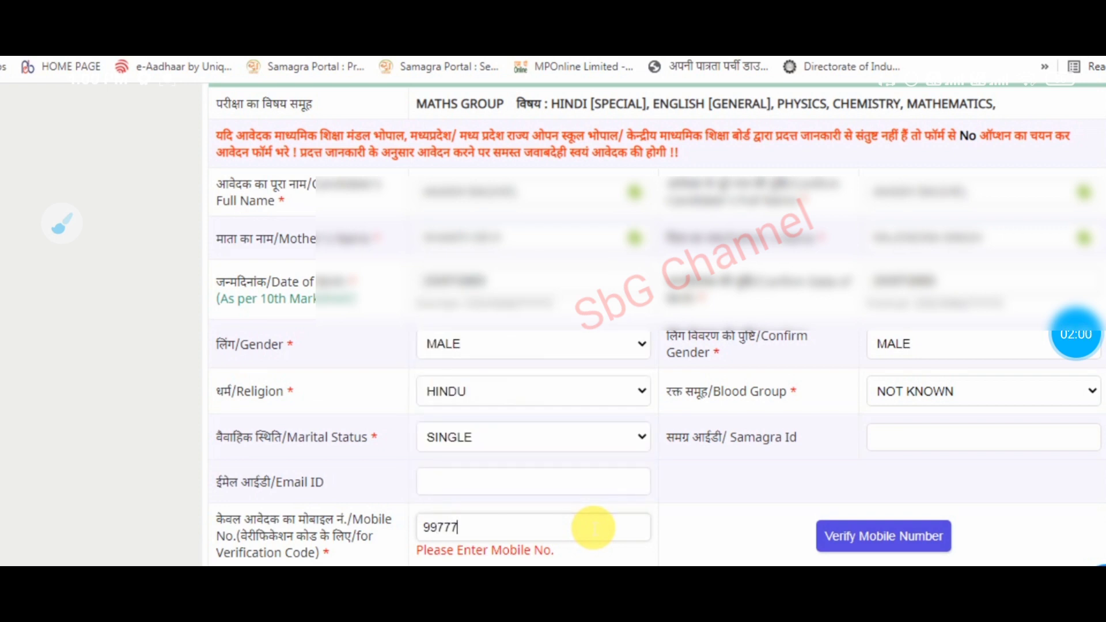
{"action": "left_click", "coordinate": [721, 546]}
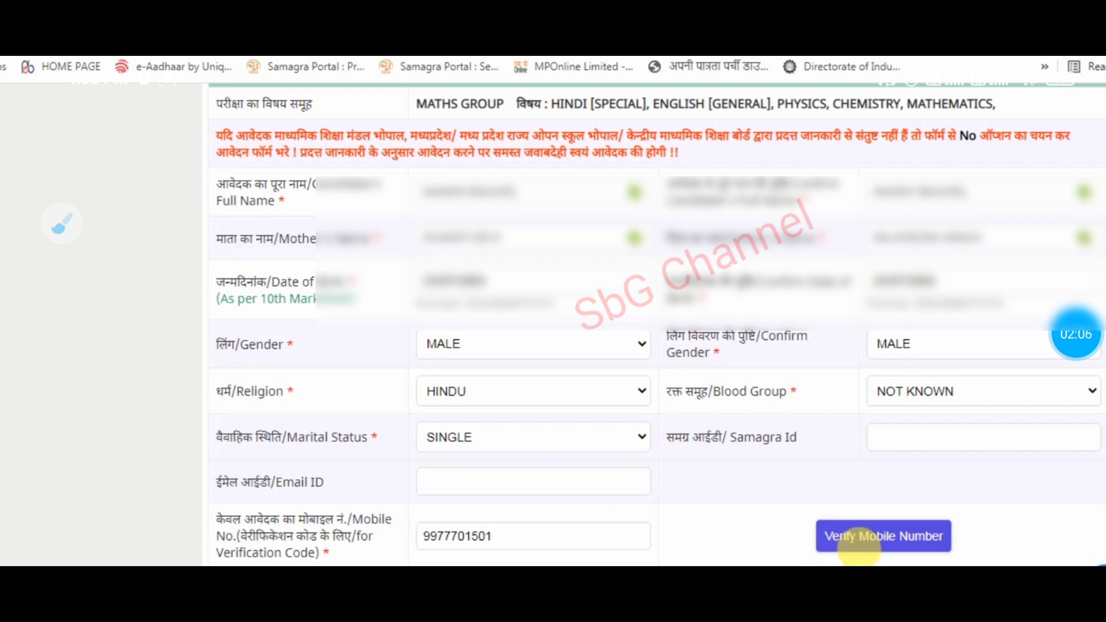
- Request mobile verification and enter the received verification code
{"action": "left_click", "coordinate": [880, 548]}
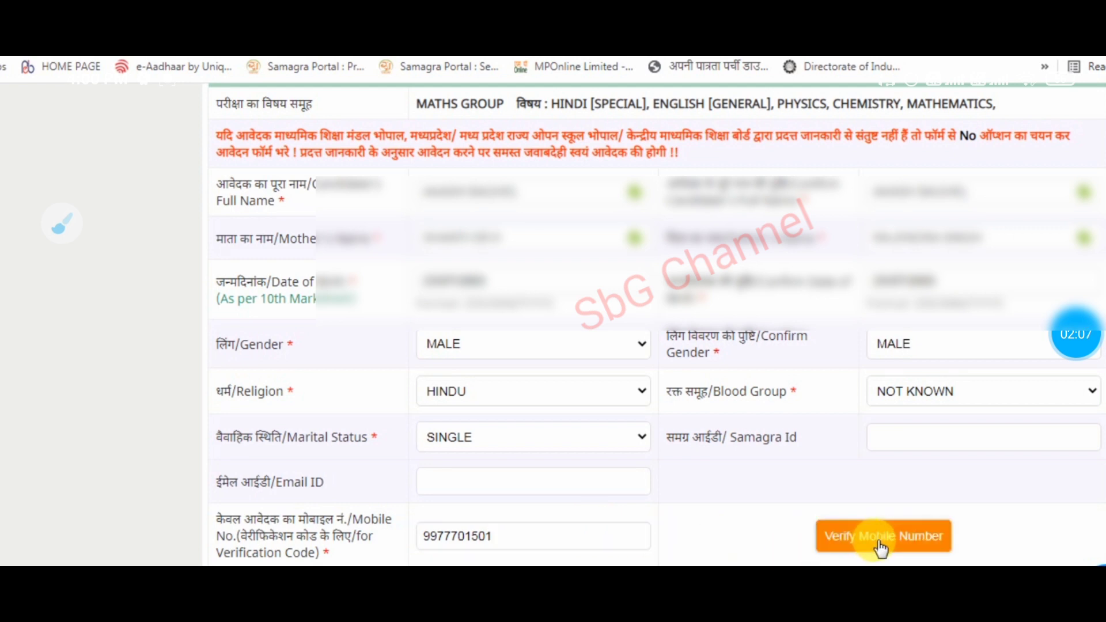
{"action": "left_click", "coordinate": [912, 537]}
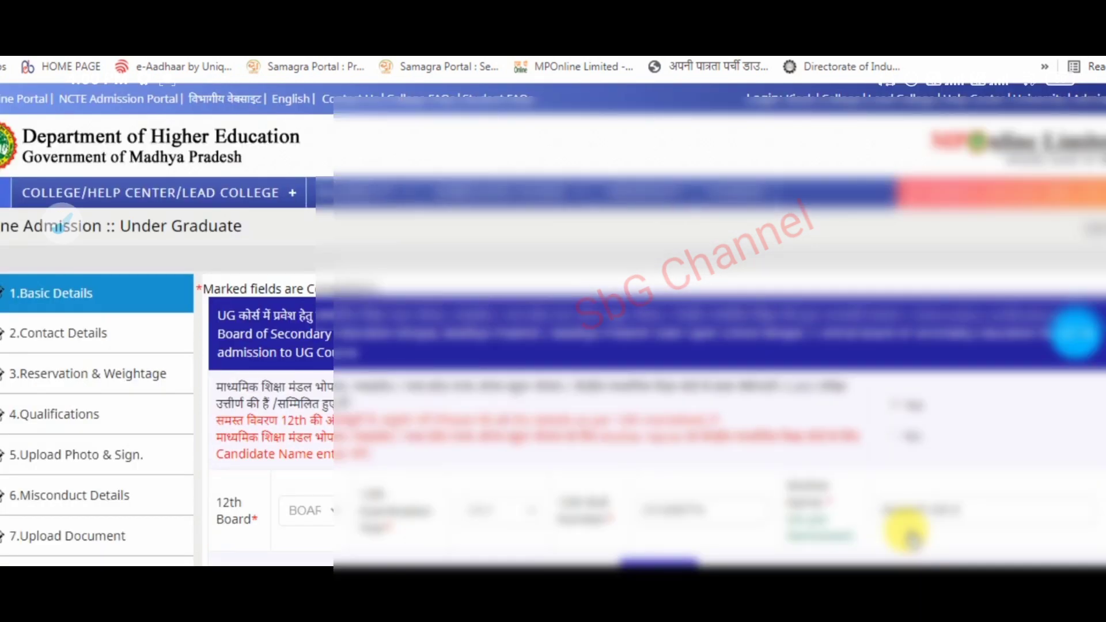
{"action": "scroll", "coordinate": [911, 536], "scroll_direction": "down", "scroll_amount": 5}
{"action": "scroll", "coordinate": [909, 531], "scroll_direction": "down", "scroll_amount": 4}
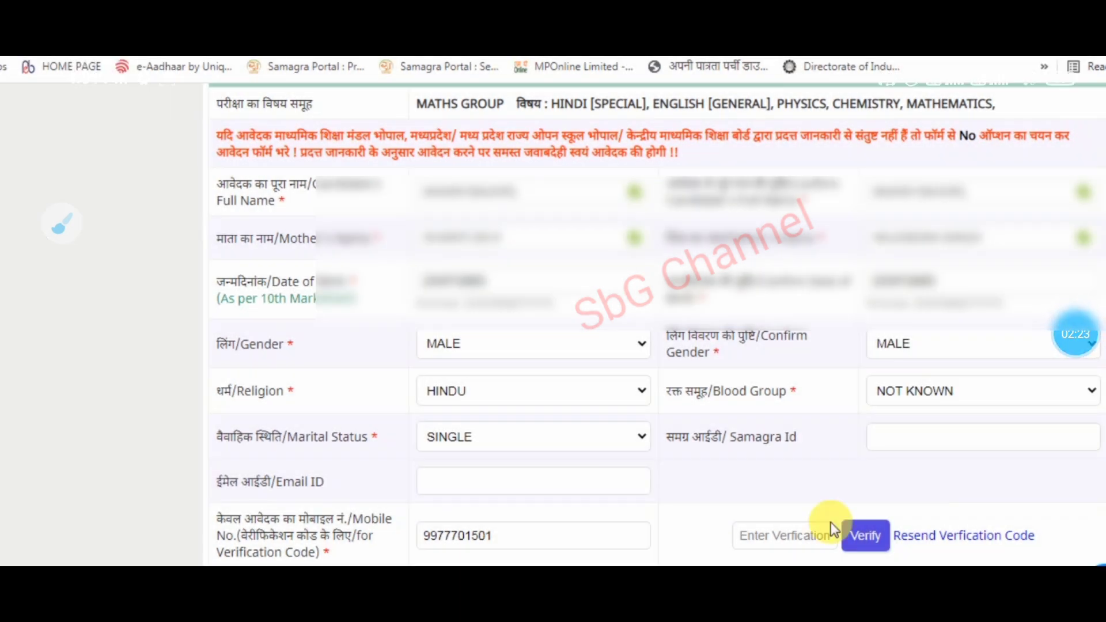
{"action": "left_click", "coordinate": [812, 535]}
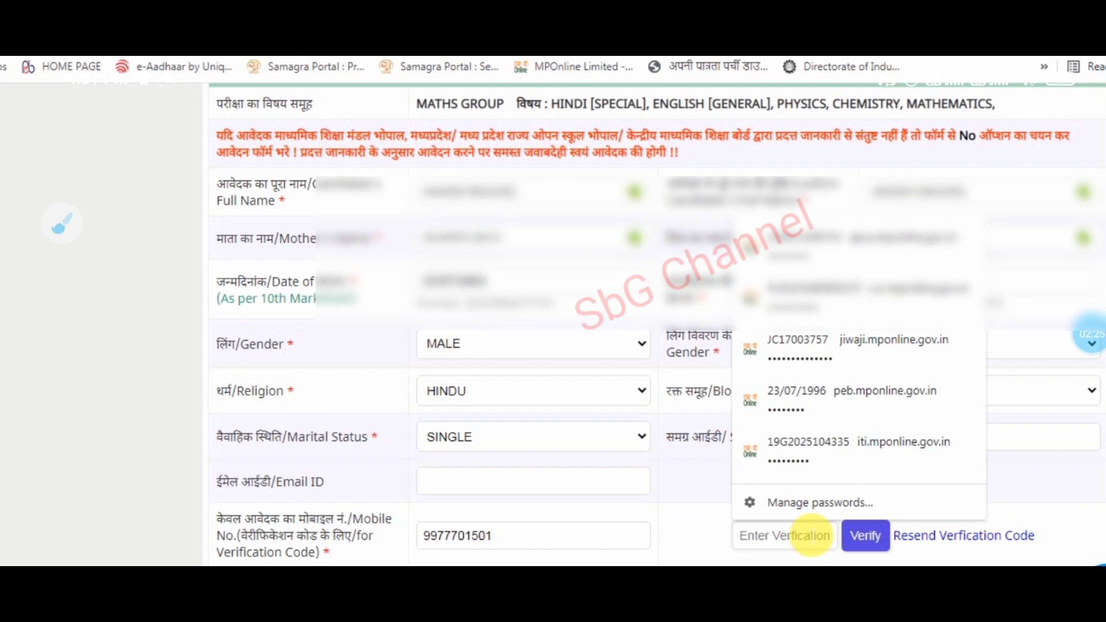
{"action": "type", "text": "••••"}
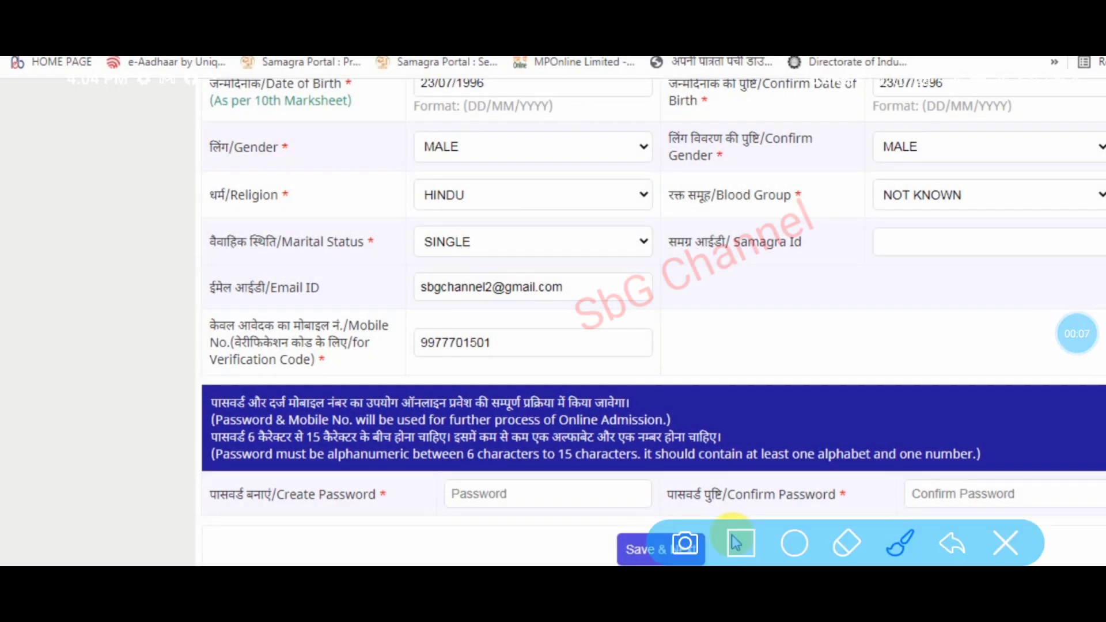
- Review the Create Password and Confirm Password fields on the Basic Details form
{"action": "left_click_drag", "start_coordinate": [139, 486], "coordinate": [269, 402]}
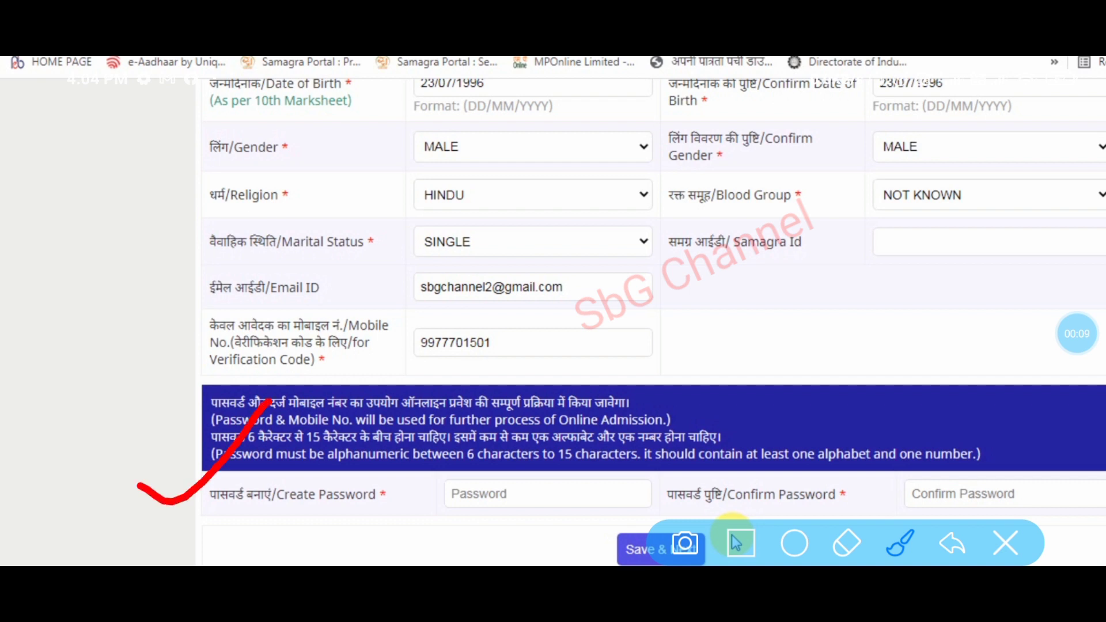
{"action": "left_click_drag", "start_coordinate": [183, 490], "coordinate": [289, 425]}
{"action": "left_click", "coordinate": [741, 544]}
{"action": "mouse_move", "coordinate": [145, 458]}
{"action": "left_mouse_down"}
{"action": "mouse_move", "coordinate": [987, 533]}
{"action": "mouse_move", "coordinate": [1103, 516]}
{"action": "left_mouse_up"}
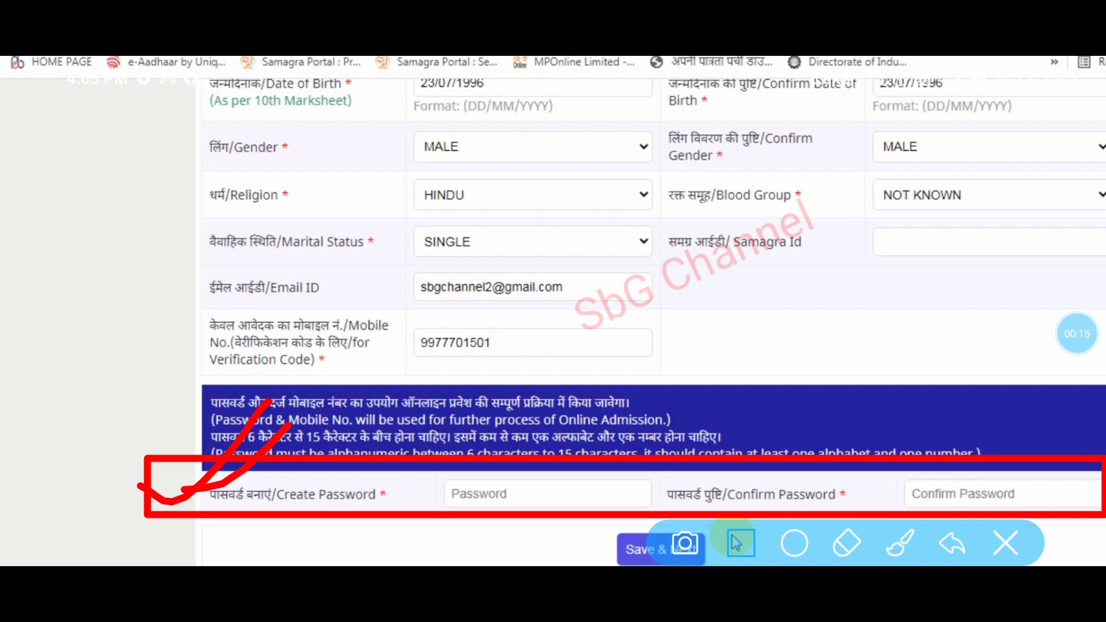
{"action": "left_click", "coordinate": [738, 543]}
{"action": "left_click", "coordinate": [62, 223]}
{"action": "left_click", "coordinate": [741, 544]}
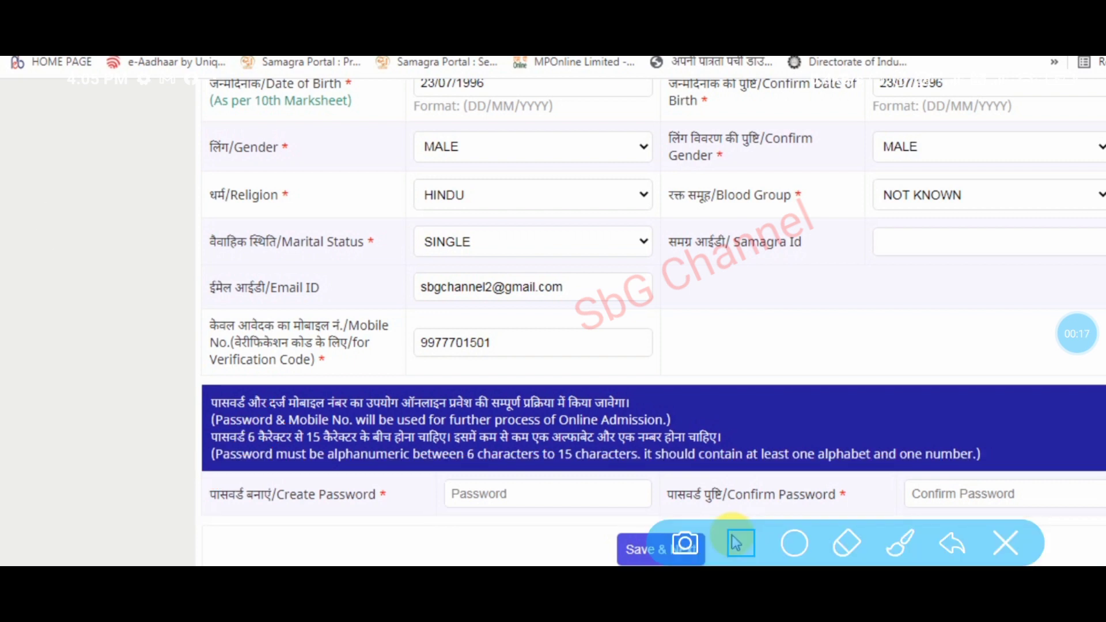
{"action": "mouse_move", "coordinate": [163, 367]}
{"action": "left_mouse_down"}
{"action": "mouse_move", "coordinate": [305, 415]}
{"action": "mouse_move", "coordinate": [866, 486]}
{"action": "left_mouse_up"}
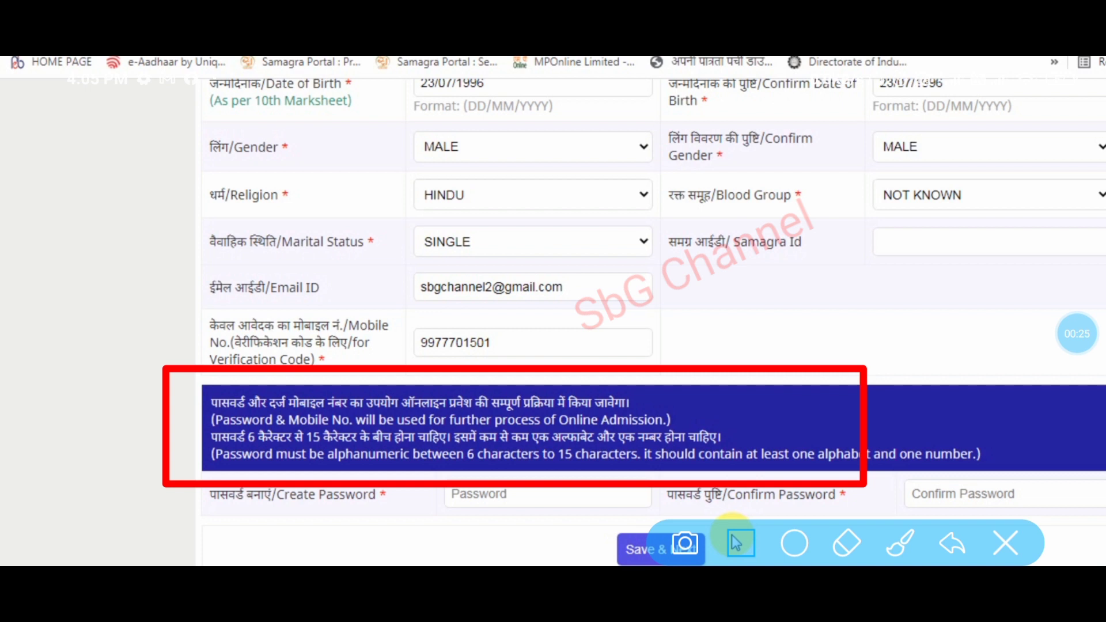
{"action": "left_click", "coordinate": [900, 544]}
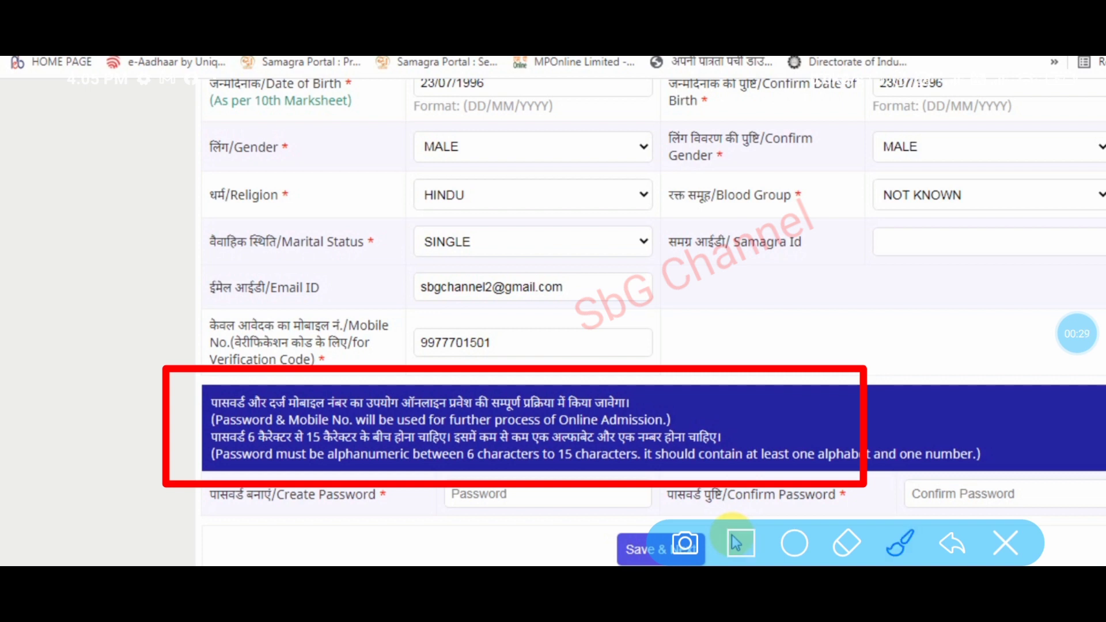
- Retype a matching Confirm Password and Save & Next to reach Contact Details
{"action": "mouse_move", "coordinate": [264, 262]}
{"action": "left_mouse_down"}
{"action": "mouse_move", "coordinate": [219, 270]}
{"action": "mouse_move", "coordinate": [174, 328]}
{"action": "left_mouse_up"}
{"action": "left_click_drag", "start_coordinate": [277, 229], "coordinate": [311, 340]}
{"action": "left_click_drag", "start_coordinate": [295, 302], "coordinate": [368, 256]}
{"action": "mouse_move", "coordinate": [359, 190]}
{"action": "left_mouse_down"}
{"action": "mouse_move", "coordinate": [412, 291]}
{"action": "mouse_move", "coordinate": [544, 233]}
{"action": "mouse_move", "coordinate": [577, 203]}
{"action": "left_mouse_up"}
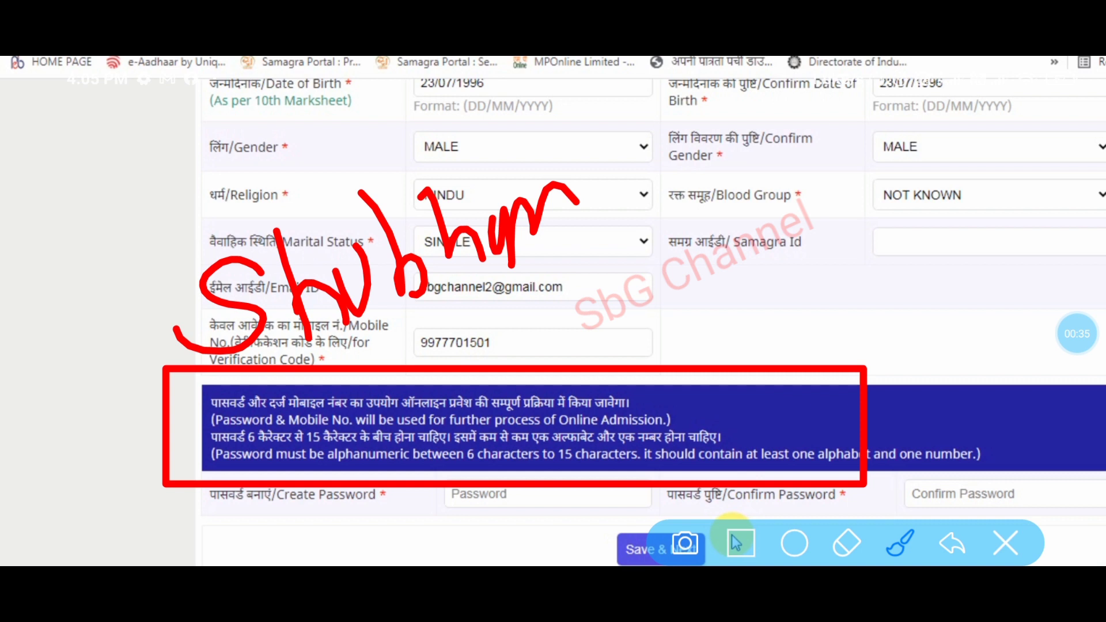
{"action": "mouse_move", "coordinate": [671, 175]}
{"action": "left_mouse_down"}
{"action": "mouse_move", "coordinate": [660, 228]}
{"action": "mouse_move", "coordinate": [610, 190]}
{"action": "mouse_move", "coordinate": [628, 164]}
{"action": "left_mouse_up"}
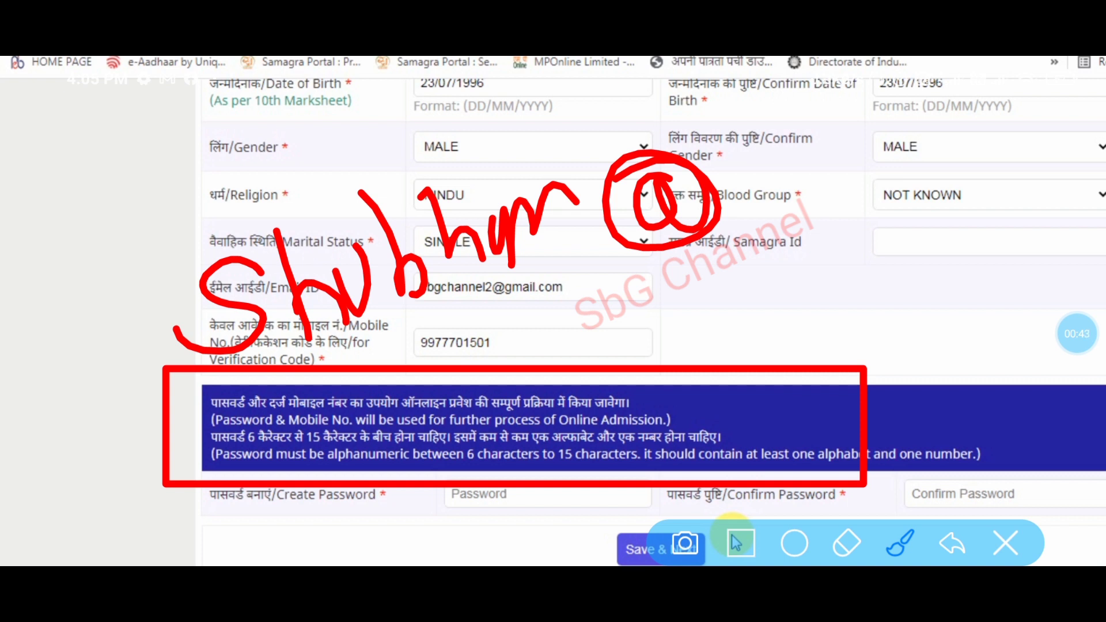
{"action": "mouse_move", "coordinate": [763, 159]}
{"action": "left_mouse_down"}
{"action": "mouse_move", "coordinate": [743, 205]}
{"action": "mouse_move", "coordinate": [824, 182]}
{"action": "left_mouse_up"}
{"action": "left_click_drag", "start_coordinate": [829, 128], "coordinate": [847, 190]}
{"action": "left_click_drag", "start_coordinate": [875, 129], "coordinate": [910, 185]}
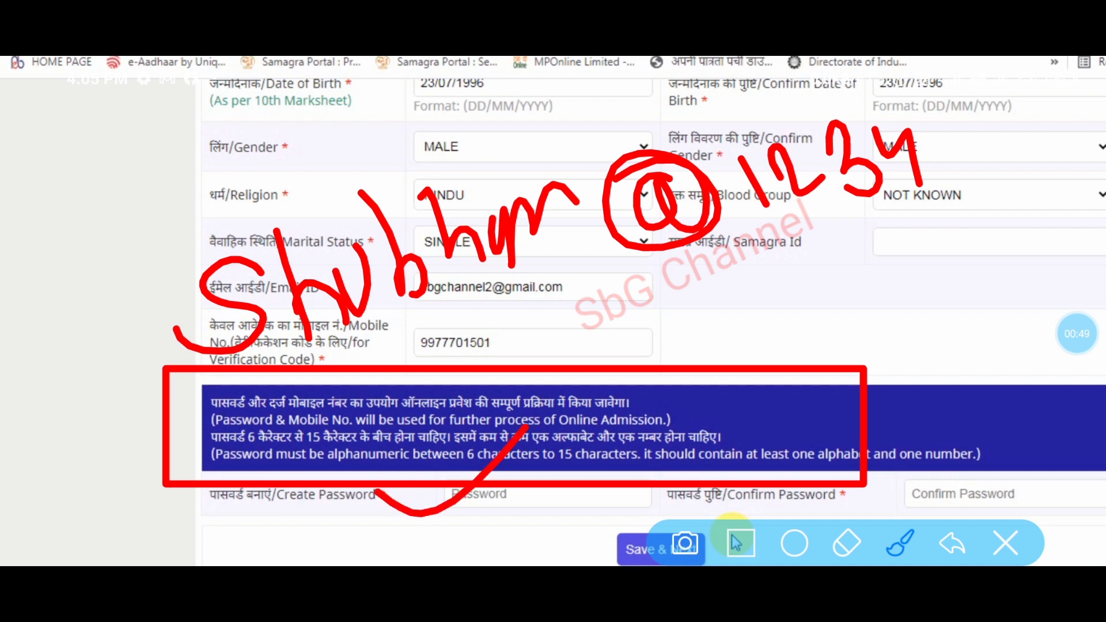
{"action": "left_click", "coordinate": [736, 542]}
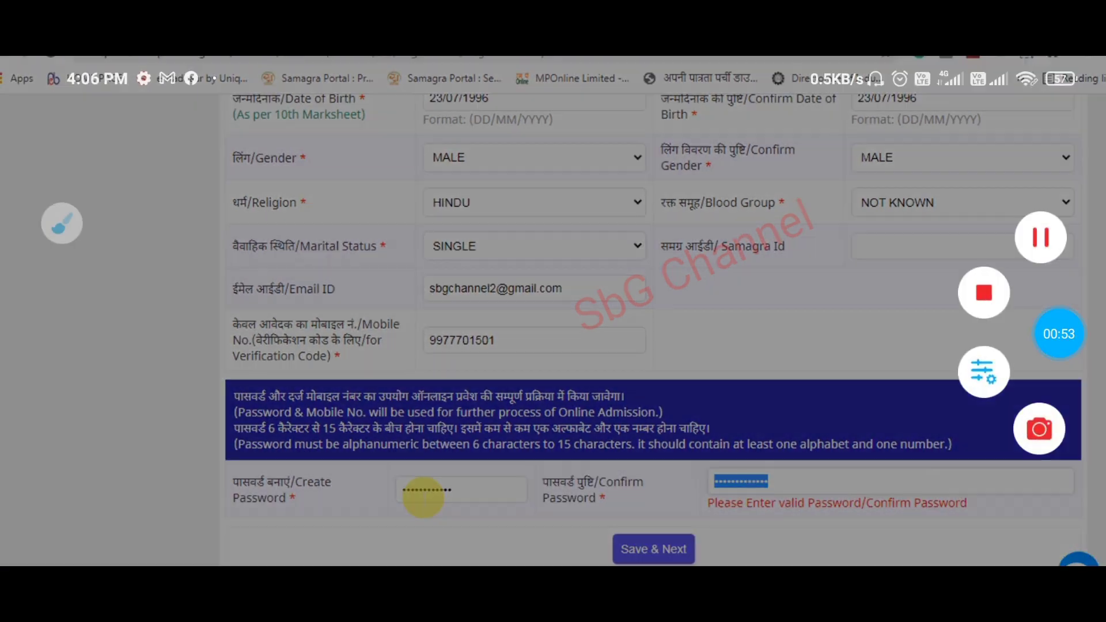
{"action": "type", "text": "•••••••"}
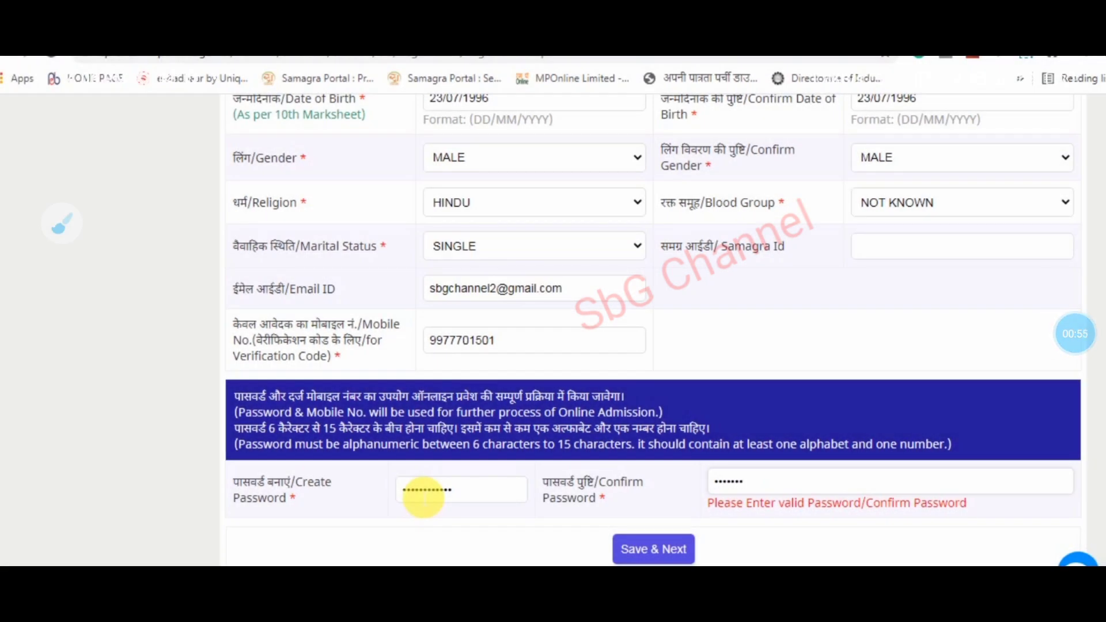
{"action": "type", "text": "••••"}
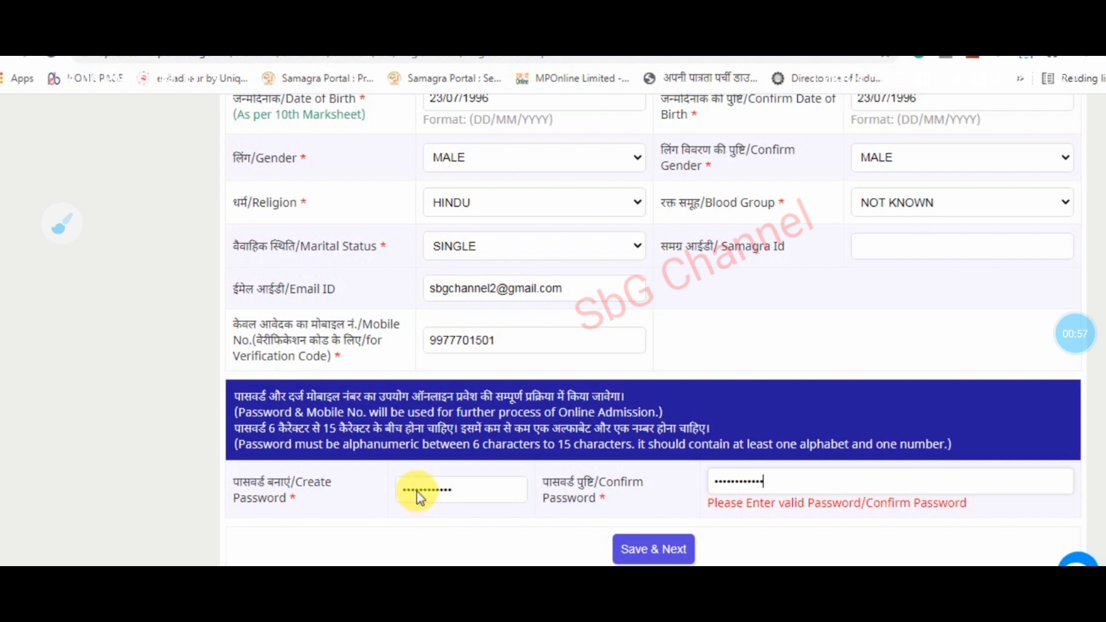
{"action": "type", "text": "••"}
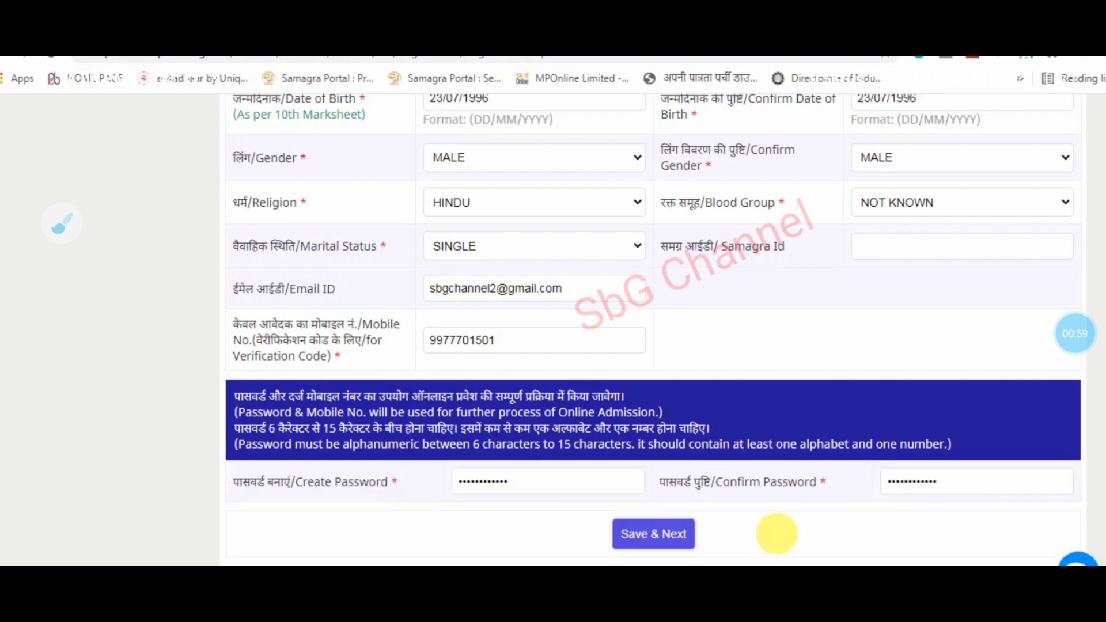
{"action": "left_click", "coordinate": [651, 541]}
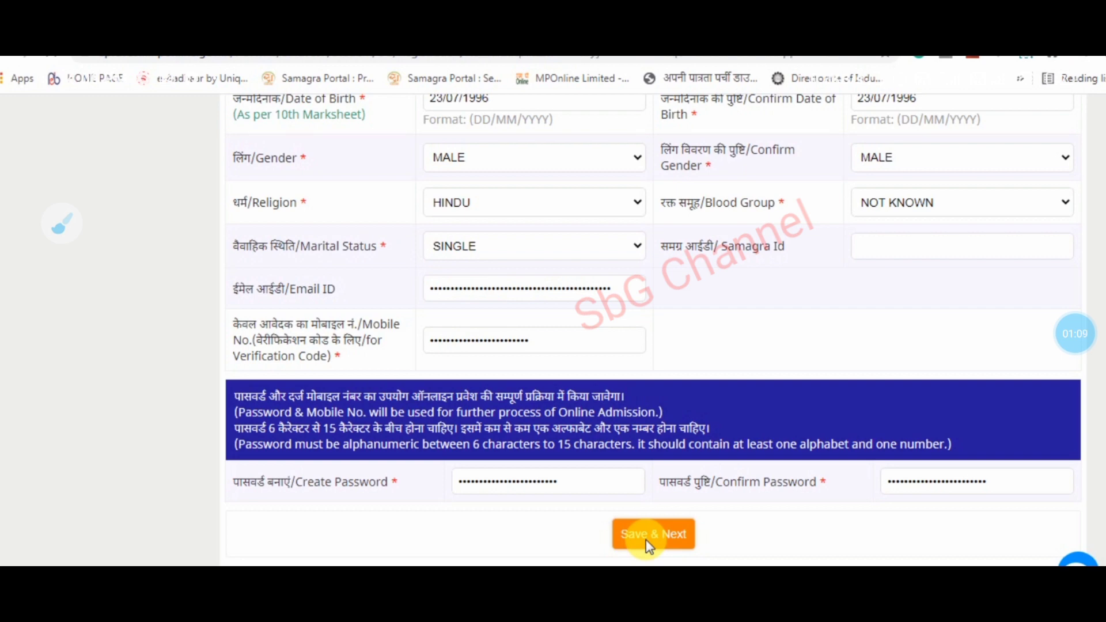
{"action": "left_click", "coordinate": [649, 541]}
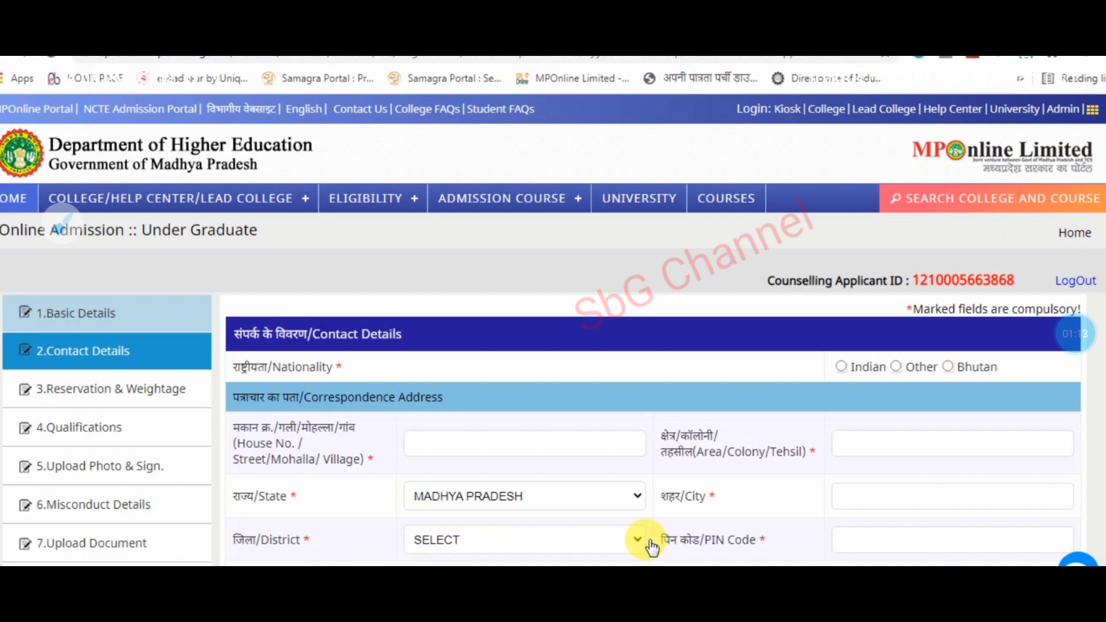
- Select Indian as the Nationality on the Contact Details form
{"action": "scroll", "coordinate": [61, 220], "scroll_direction": "down", "scroll_amount": 1}
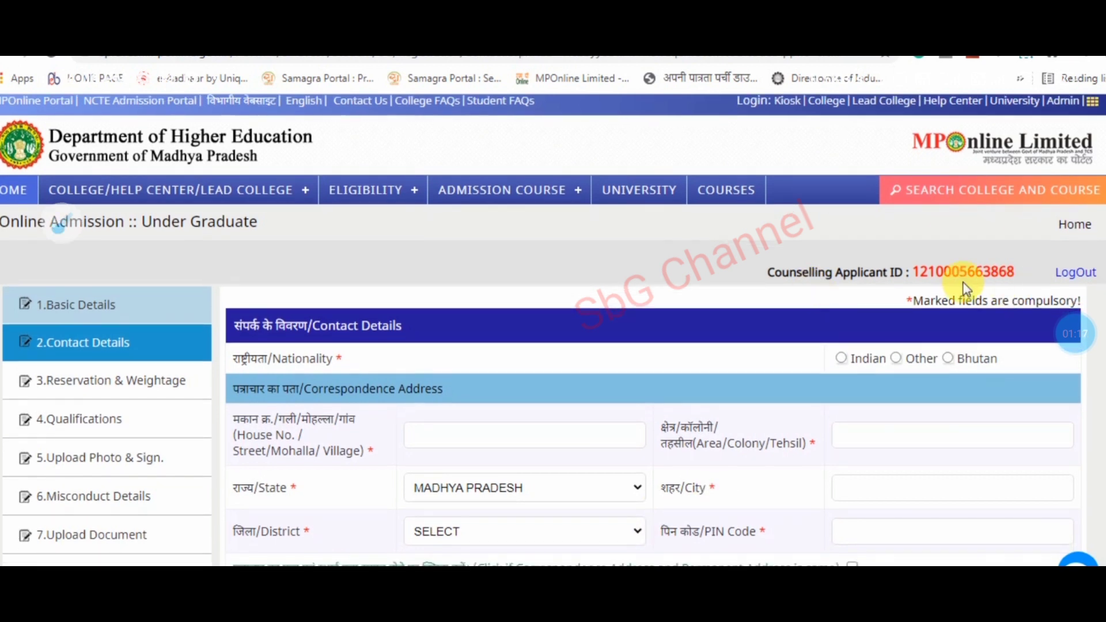
{"action": "left_click", "coordinate": [740, 543]}
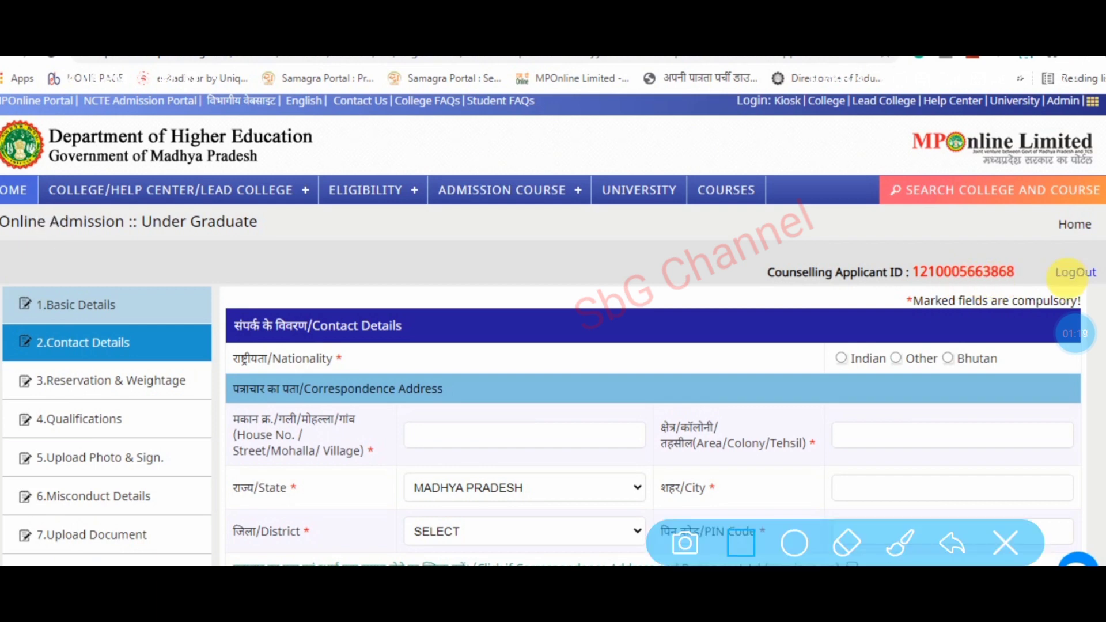
{"action": "left_click_drag", "start_coordinate": [745, 241], "coordinate": [1092, 327]}
{"action": "scroll", "coordinate": [553, 330], "scroll_direction": "down", "scroll_amount": 3}
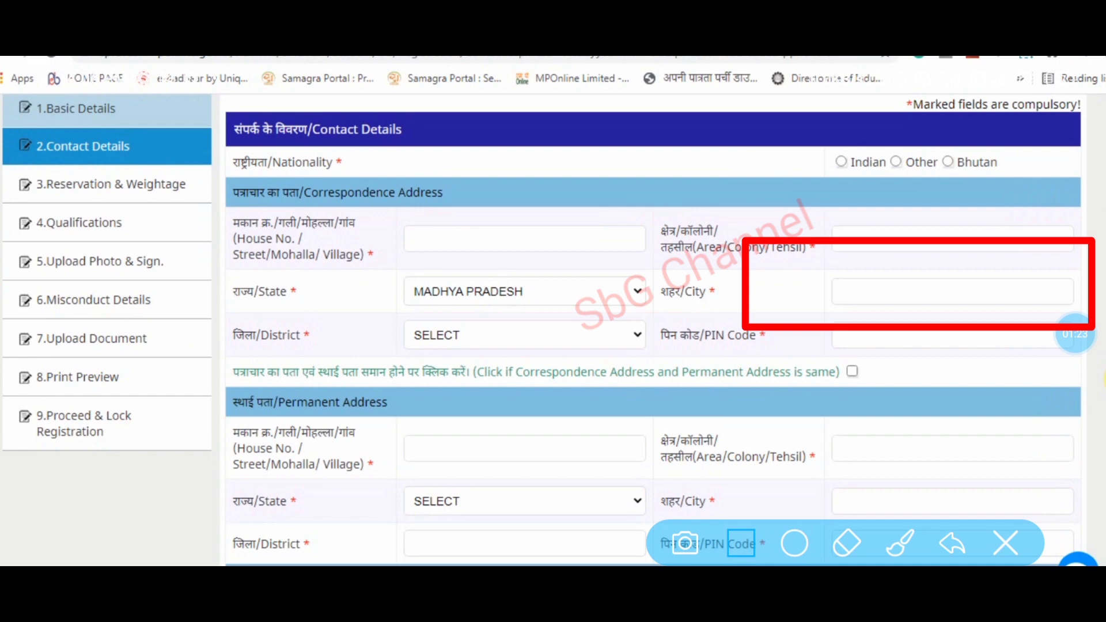
{"action": "left_click", "coordinate": [1005, 544]}
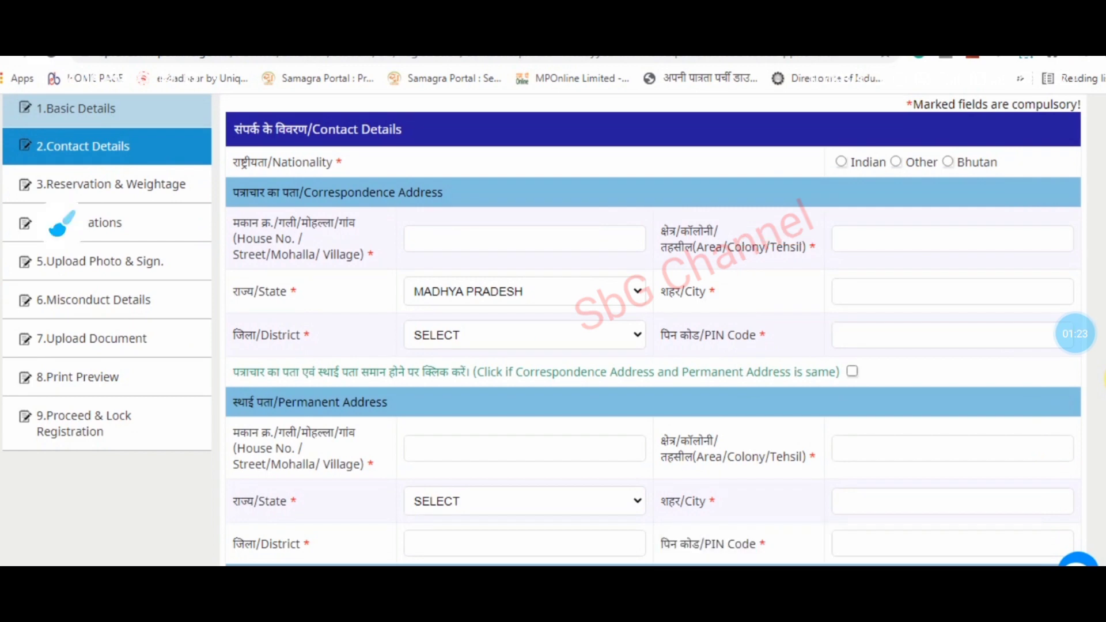
{"action": "left_click", "coordinate": [60, 223]}
{"action": "scroll", "coordinate": [653, 327], "scroll_direction": "down", "scroll_amount": 2}
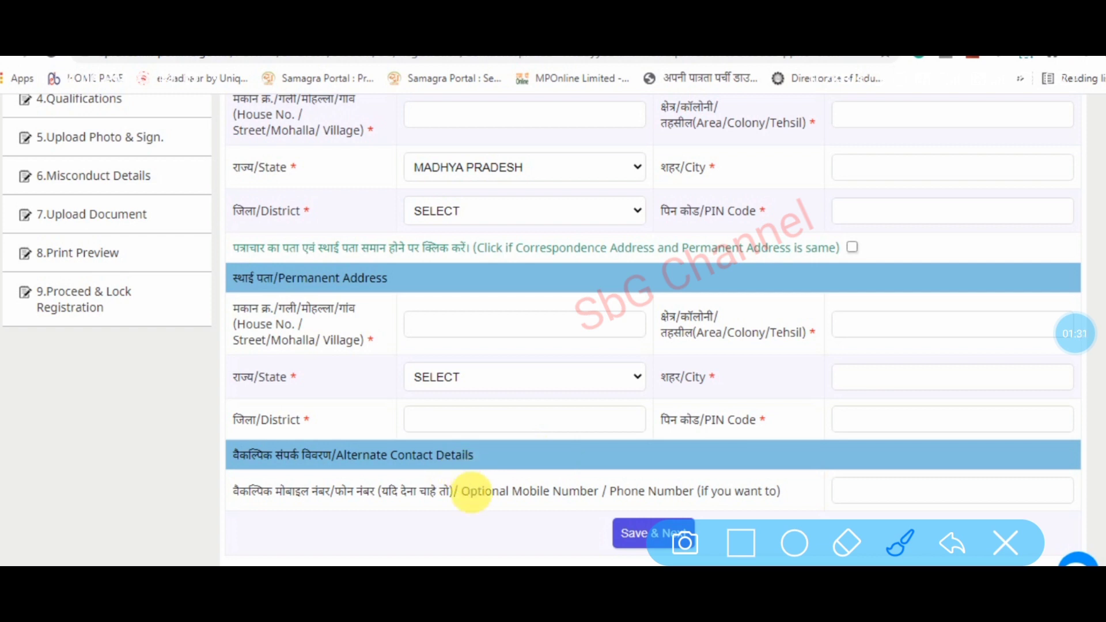
{"action": "scroll", "coordinate": [654, 331], "scroll_direction": "up", "scroll_amount": 5}
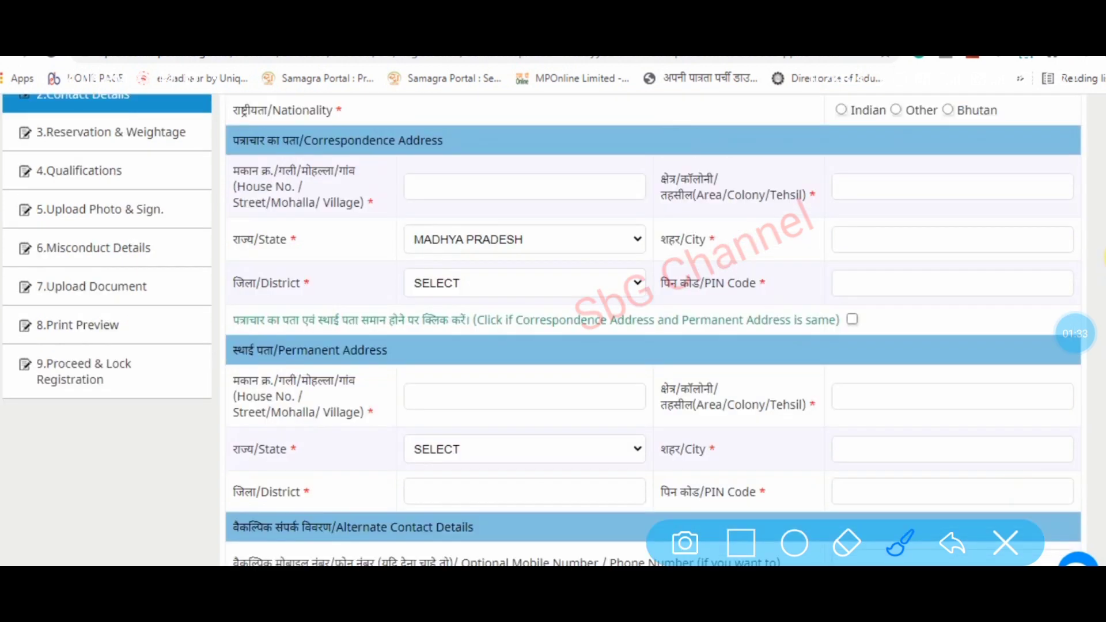
{"action": "scroll", "coordinate": [653, 330], "scroll_direction": "down", "scroll_amount": 1}
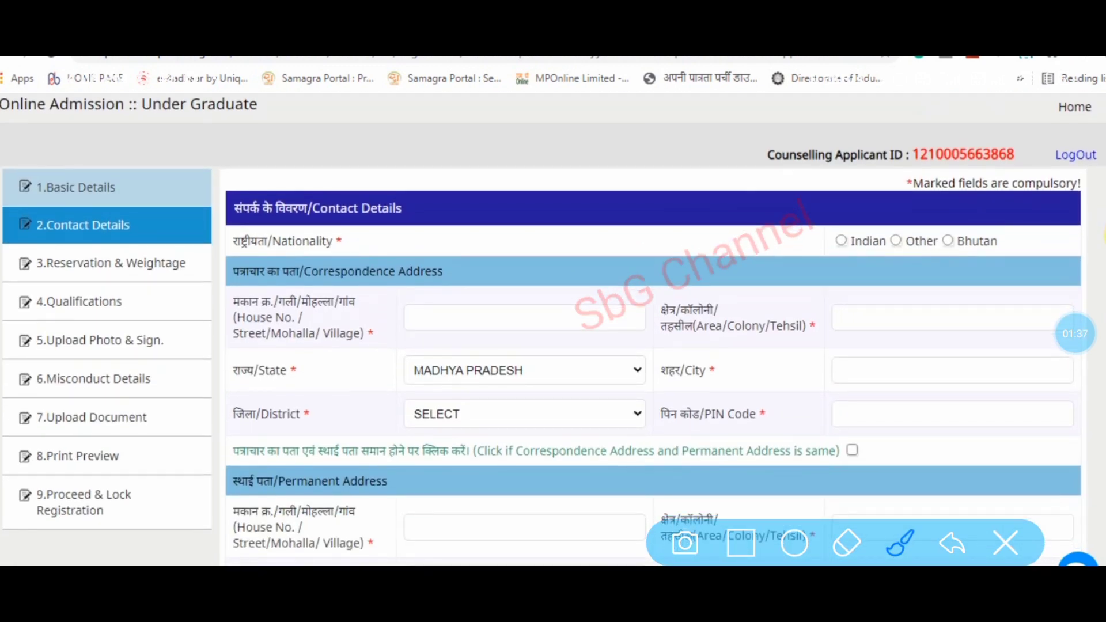
{"action": "left_click_drag", "start_coordinate": [1105, 236], "coordinate": [1105, 237]}
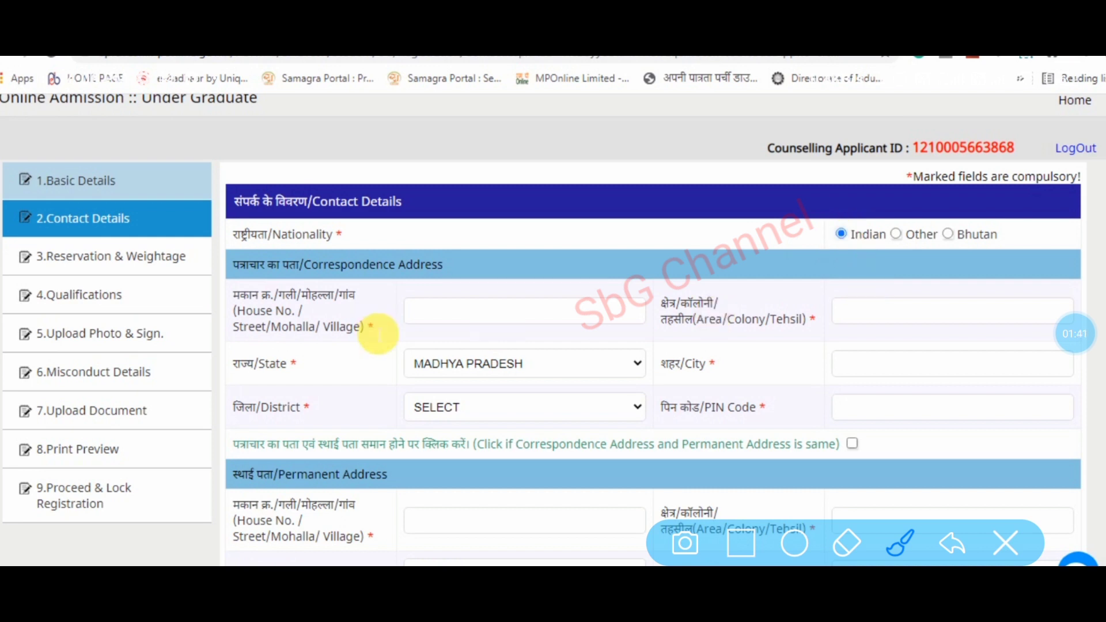
- Set the correspondence District to GWALIOR, correcting an initial HARDA pick
{"action": "left_click_drag", "start_coordinate": [453, 303], "coordinate": [527, 283]}
{"action": "left_click_drag", "start_coordinate": [490, 379], "coordinate": [565, 320]}
{"action": "mouse_move", "coordinate": [518, 432]}
{"action": "left_mouse_down"}
{"action": "mouse_move", "coordinate": [565, 425]}
{"action": "mouse_move", "coordinate": [632, 365]}
{"action": "left_mouse_up"}
{"action": "left_click_drag", "start_coordinate": [807, 323], "coordinate": [886, 275]}
{"action": "left_click_drag", "start_coordinate": [829, 389], "coordinate": [941, 357]}
{"action": "left_click_drag", "start_coordinate": [888, 454], "coordinate": [971, 411]}
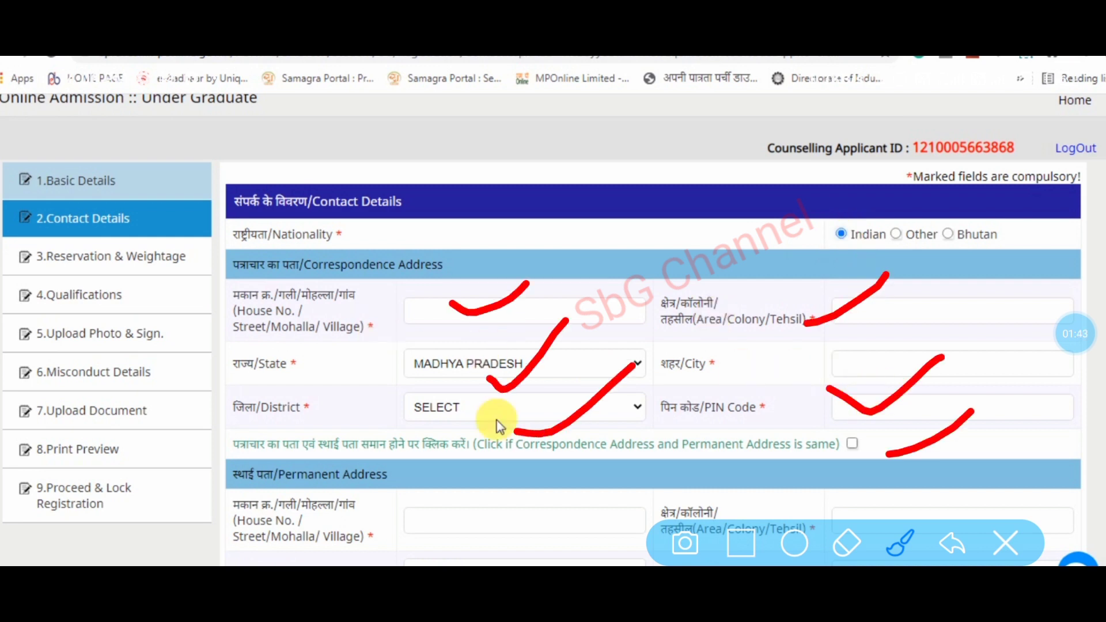
{"action": "left_click", "coordinate": [494, 402]}
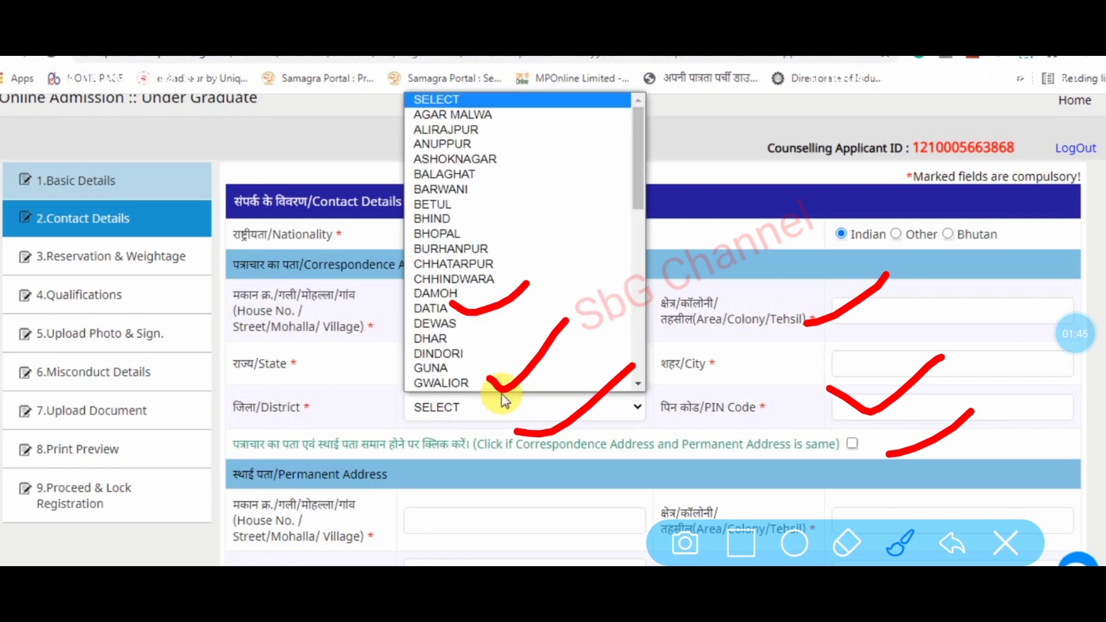
{"action": "scroll", "coordinate": [493, 383], "scroll_direction": "down", "scroll_amount": 1}
{"action": "left_click", "coordinate": [486, 365]}
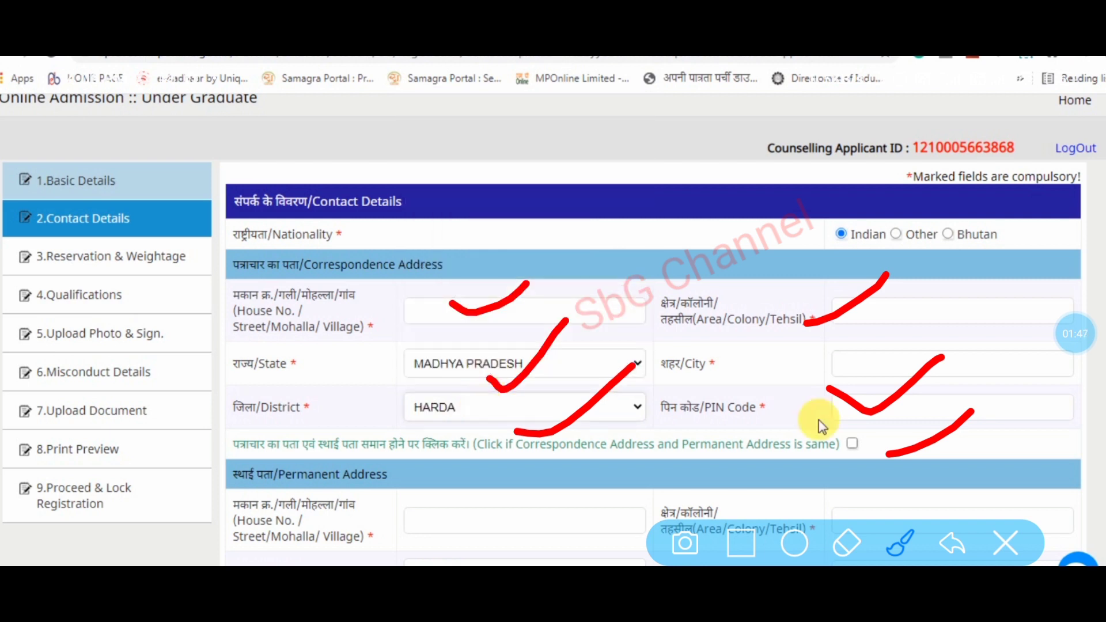
{"action": "left_click", "coordinate": [467, 408]}
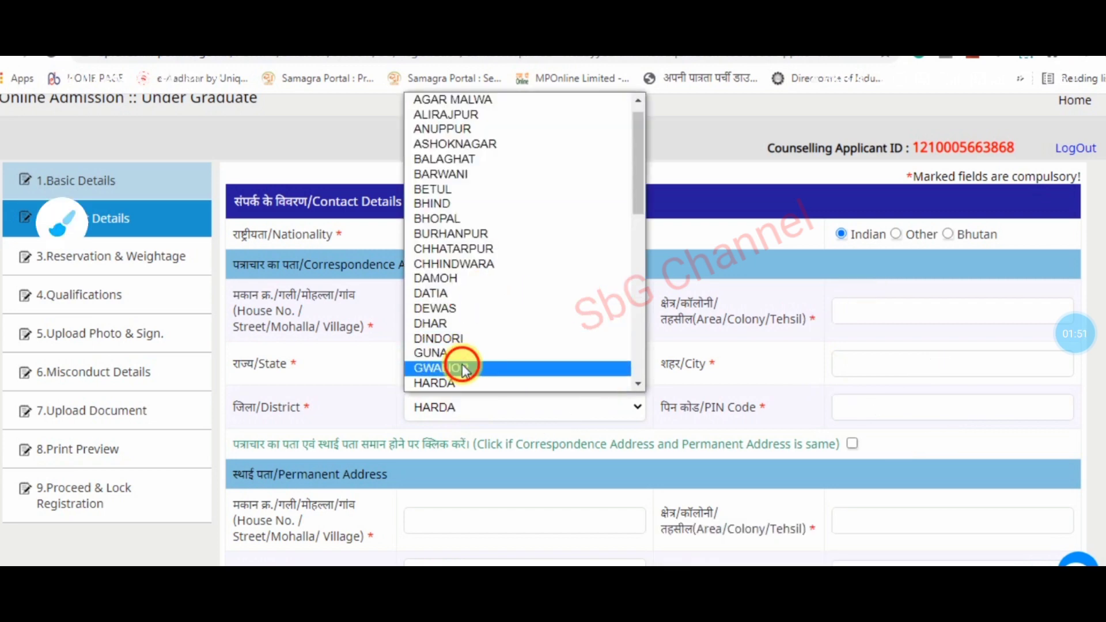
{"action": "left_click", "coordinate": [459, 363]}
- Enter city GWALIO, house number 00 and area 00, then copy it as the permanent address
{"action": "left_click", "coordinate": [885, 371]}
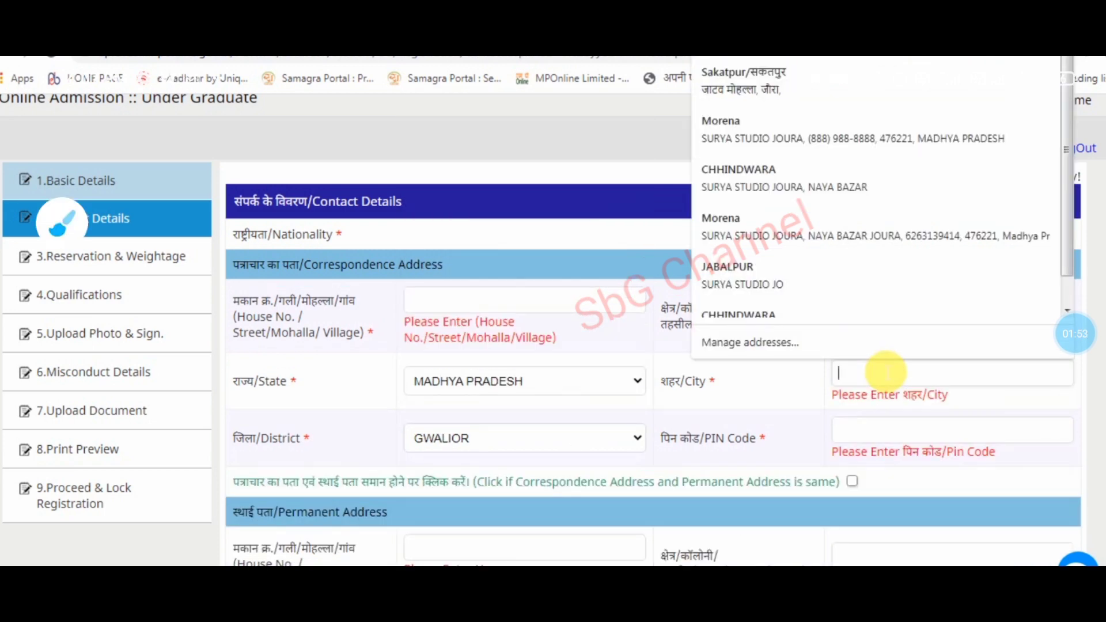
{"action": "type", "text": "GWALIOUR"}
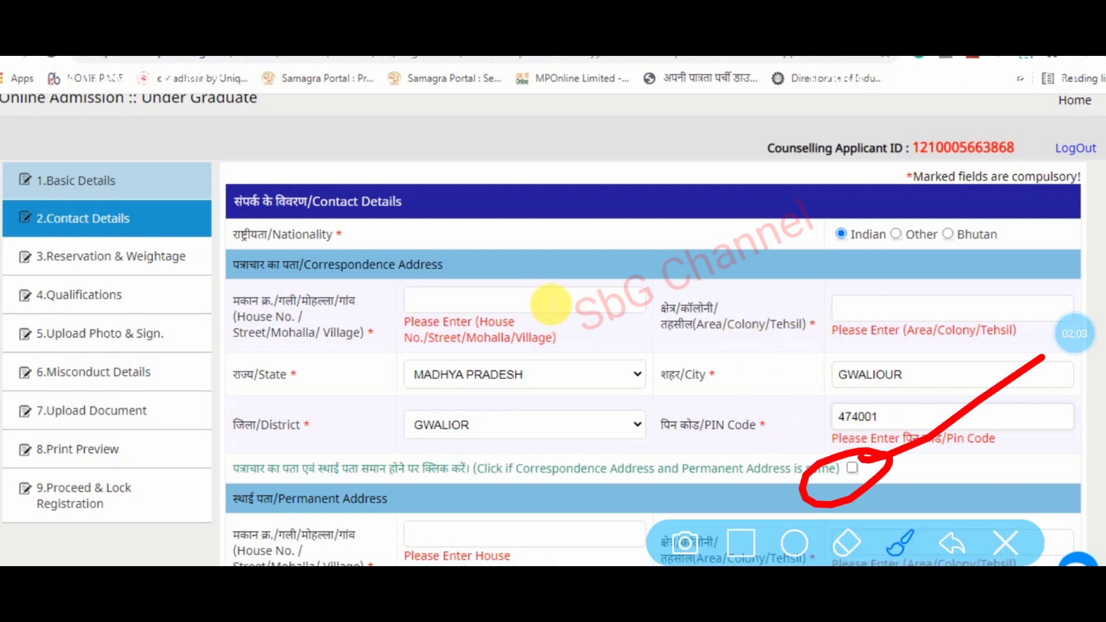
{"action": "left_click", "coordinate": [551, 304]}
{"action": "type", "text": "00"}
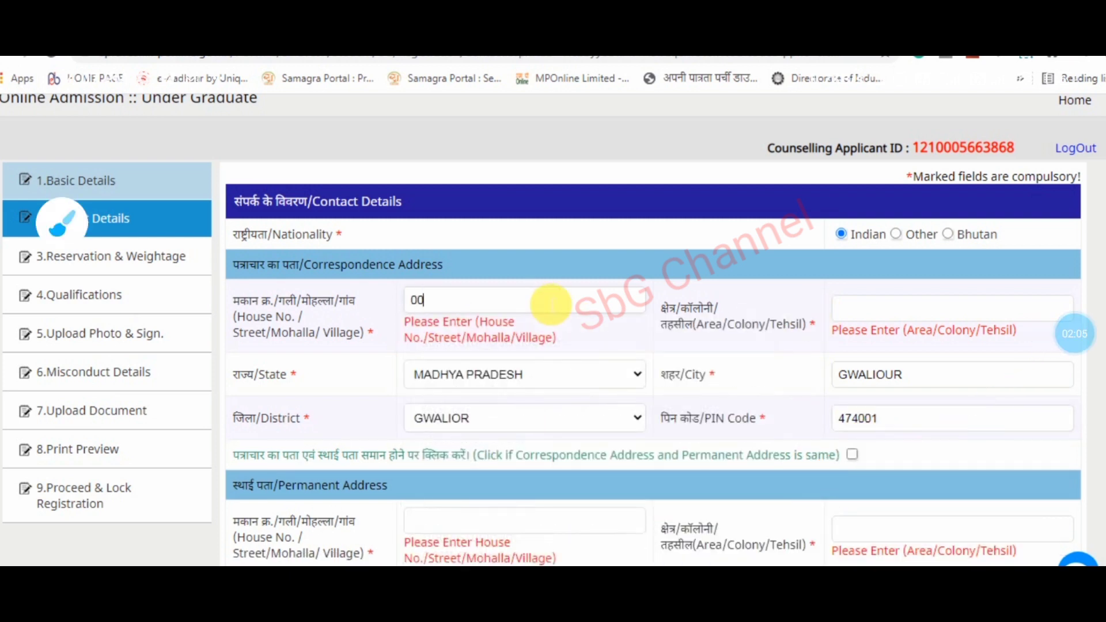
{"action": "key", "text": "Tab"}
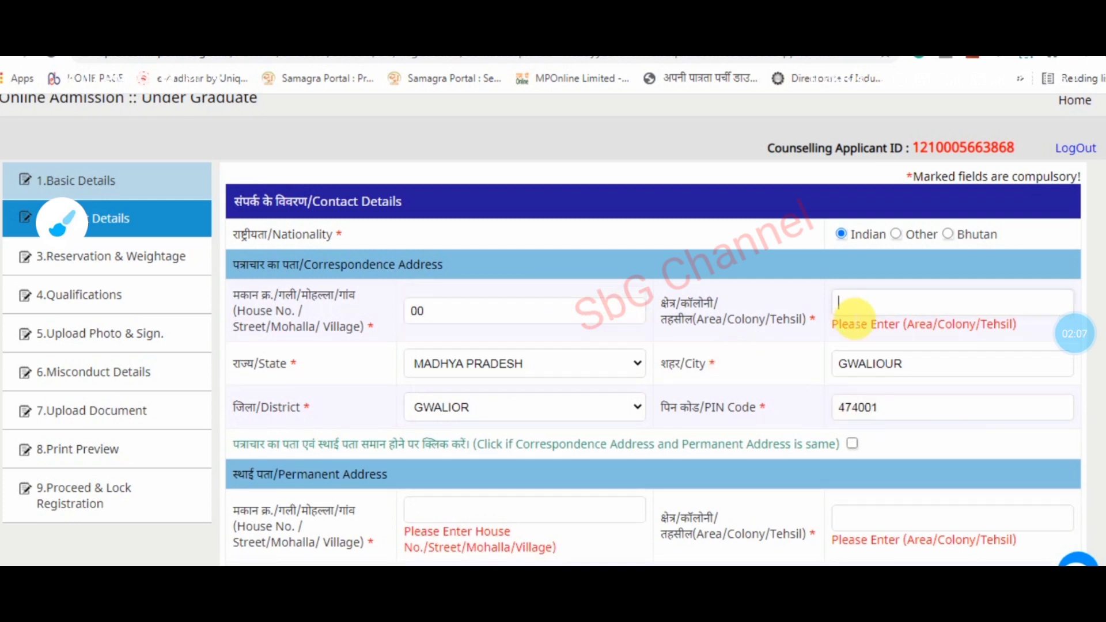
{"action": "type", "text": "00"}
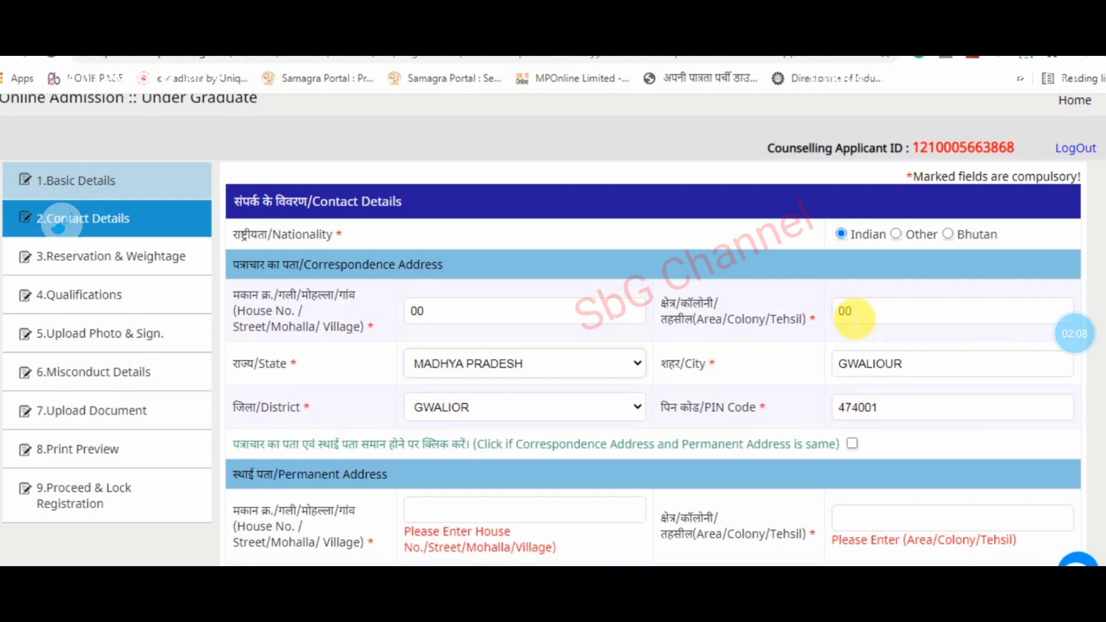
{"action": "left_click", "coordinate": [853, 445]}
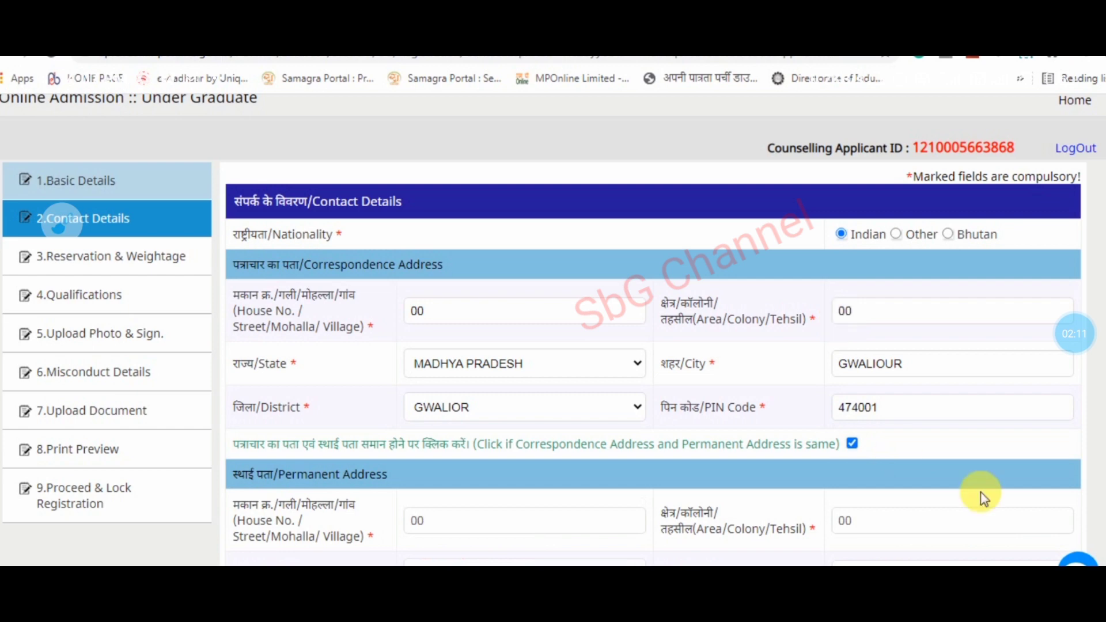
{"action": "scroll", "coordinate": [1015, 489], "scroll_direction": "down", "scroll_amount": 3}
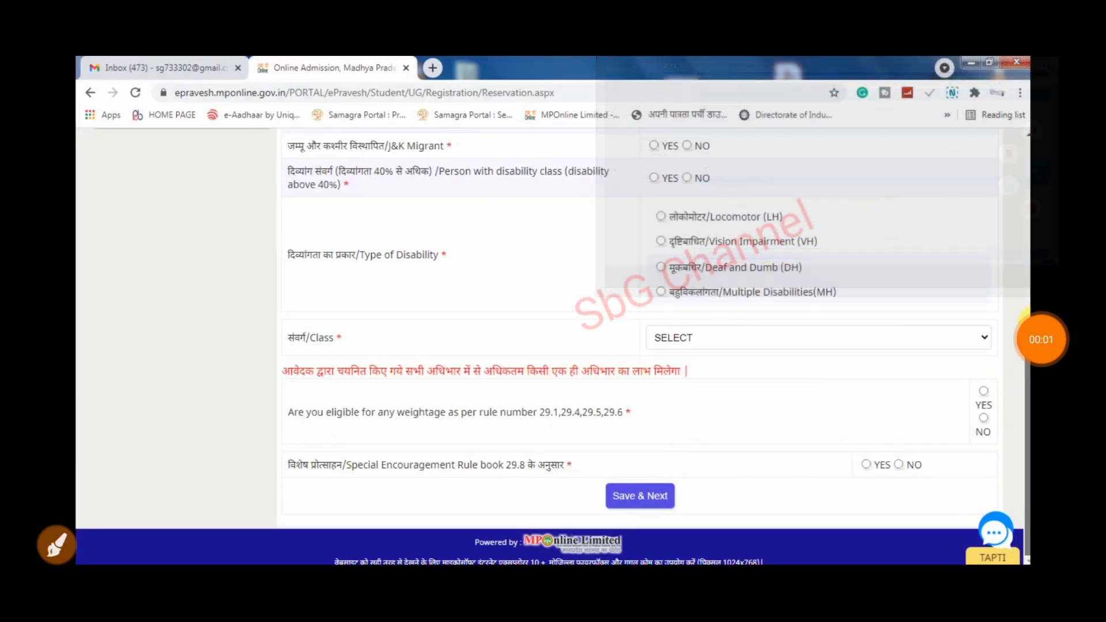
- Dismiss the update notification and mark Madhya Pradesh domicile as YES
{"action": "scroll", "coordinate": [553, 345], "scroll_direction": "up", "scroll_amount": 5}
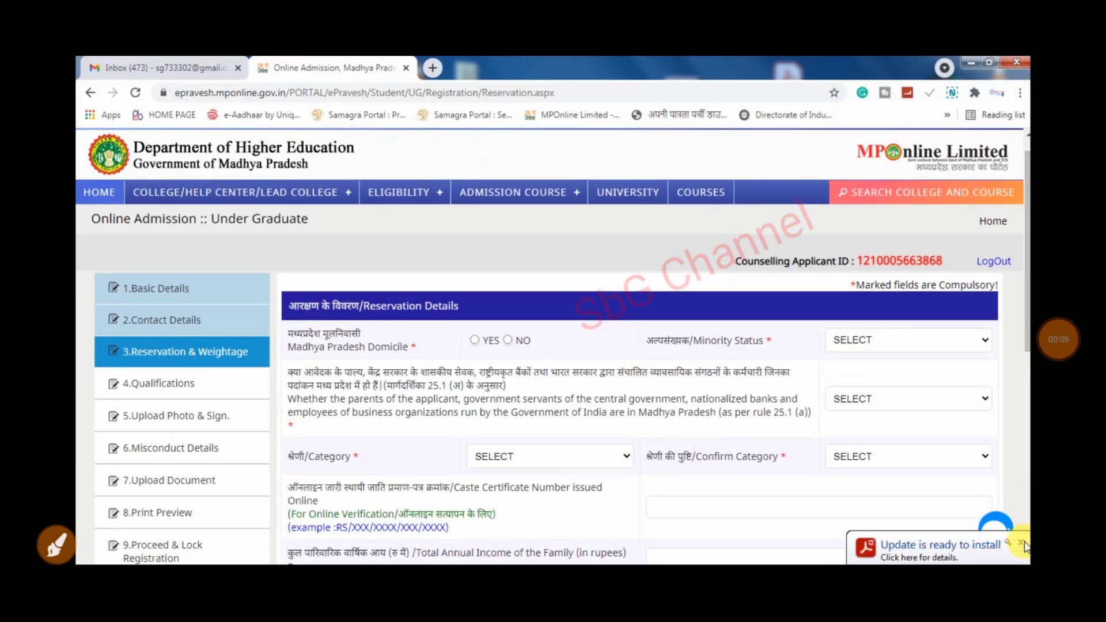
{"action": "left_click", "coordinate": [1020, 545]}
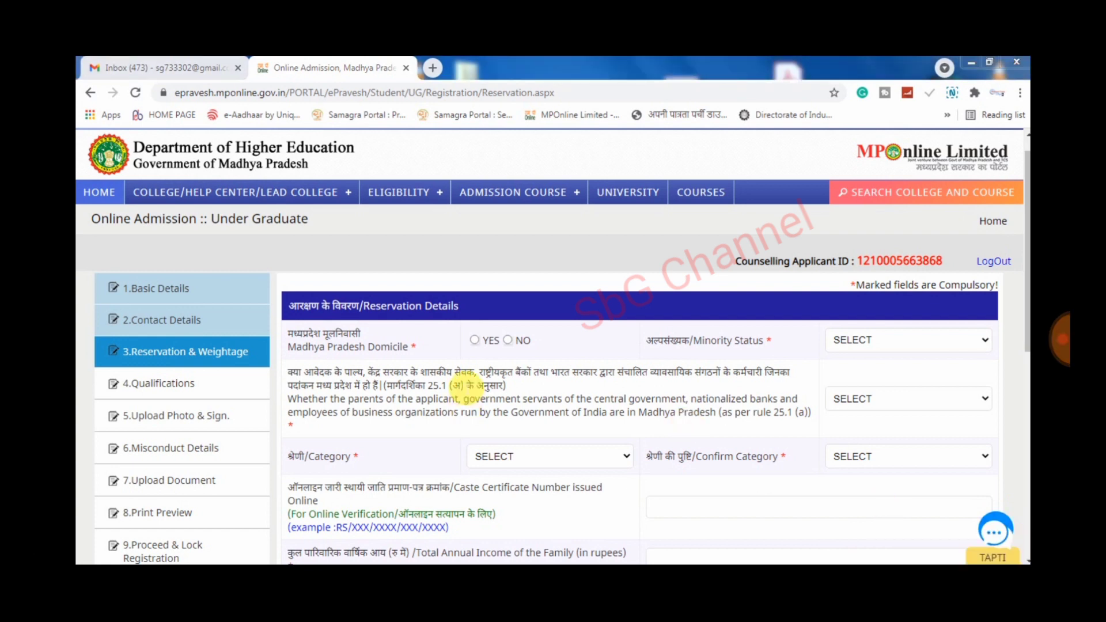
{"action": "left_click_drag", "start_coordinate": [248, 366], "coordinate": [361, 236]}
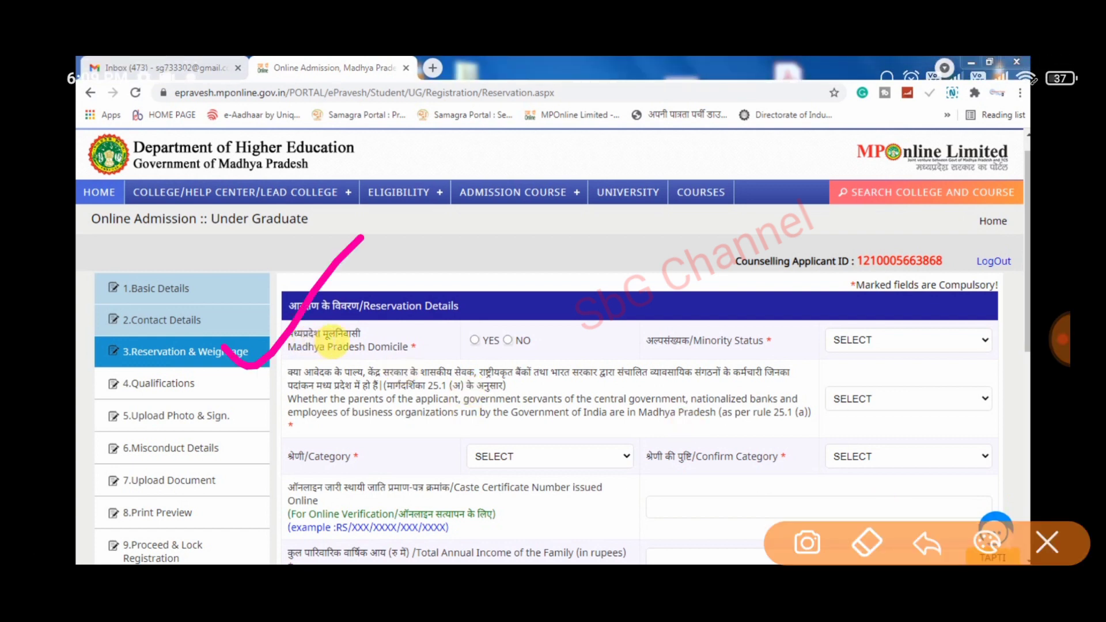
{"action": "left_click", "coordinate": [475, 340]}
- Set Minority Status to NON-MINORITY
{"action": "left_click_drag", "start_coordinate": [383, 331], "coordinate": [518, 216]}
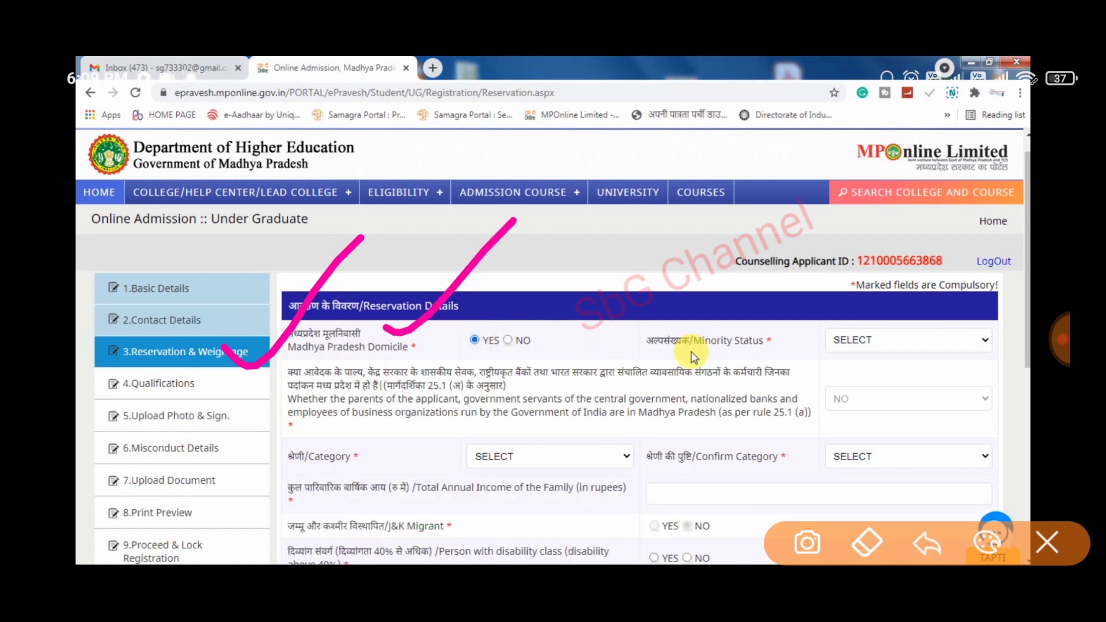
{"action": "left_click", "coordinate": [858, 345]}
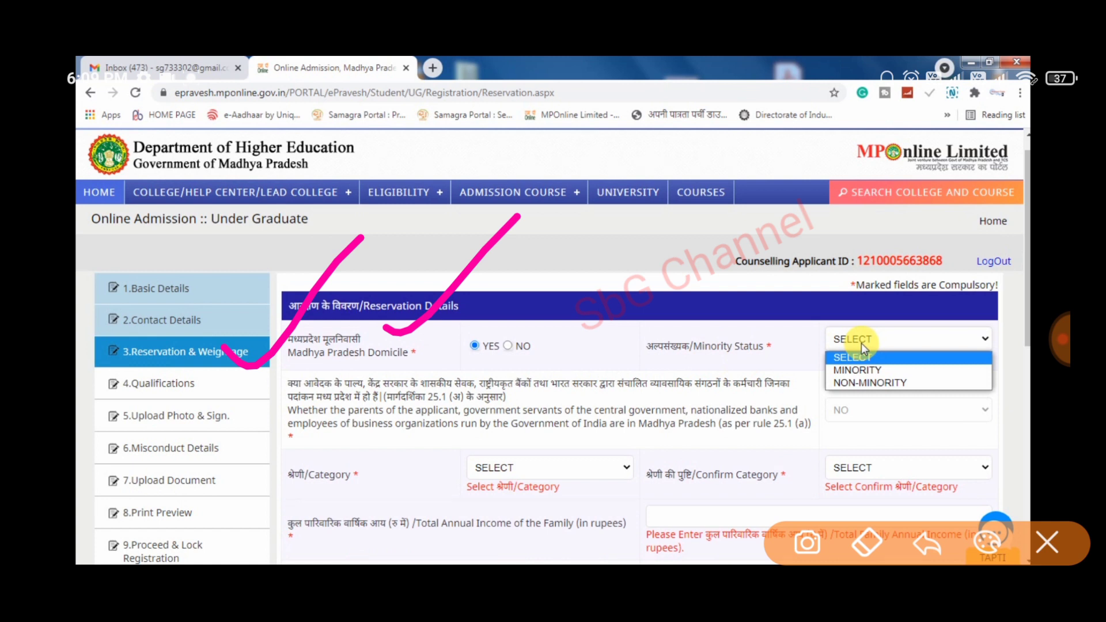
{"action": "left_click", "coordinate": [883, 383]}
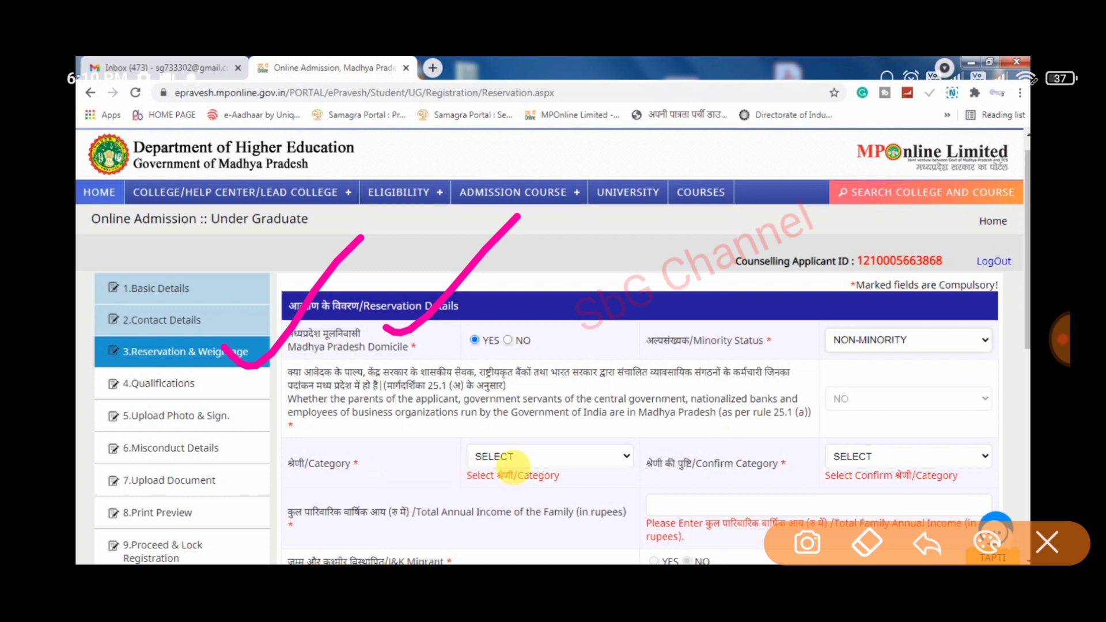
- Set Category and Confirm Category to GEN, then change both to OBC
{"action": "left_click", "coordinate": [597, 457]}
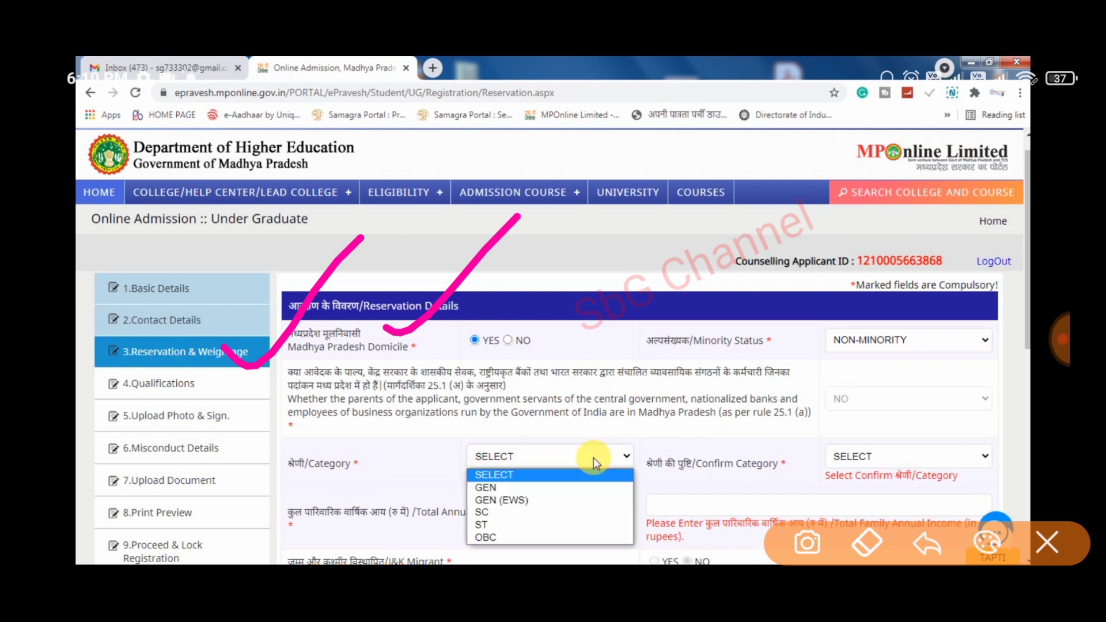
{"action": "left_click", "coordinate": [553, 486]}
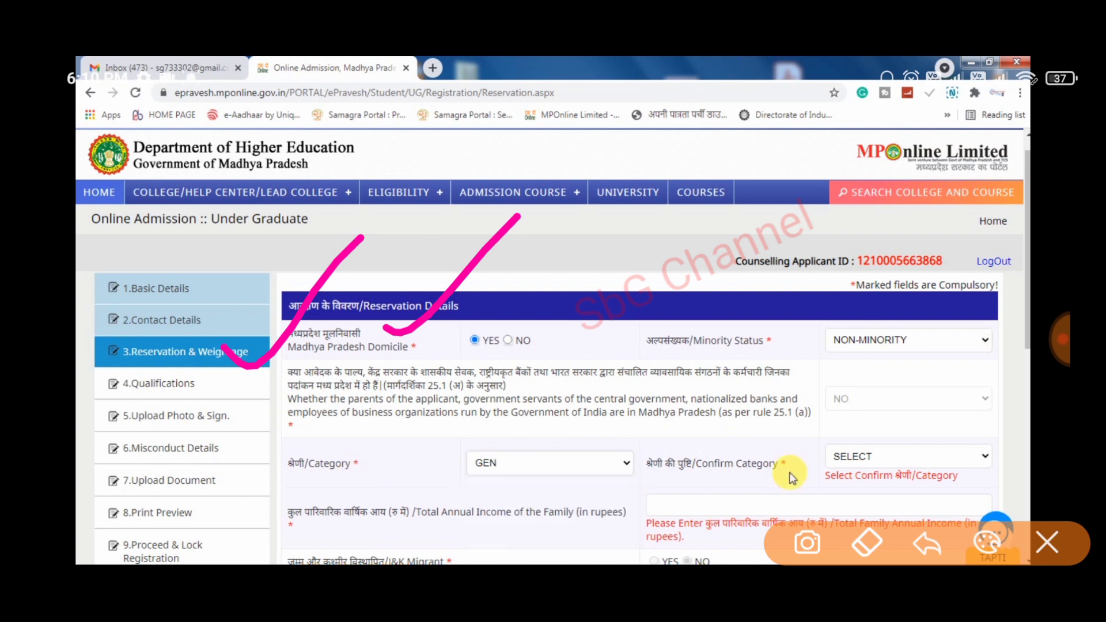
{"action": "left_click", "coordinate": [844, 458]}
{"action": "left_click", "coordinate": [856, 489]}
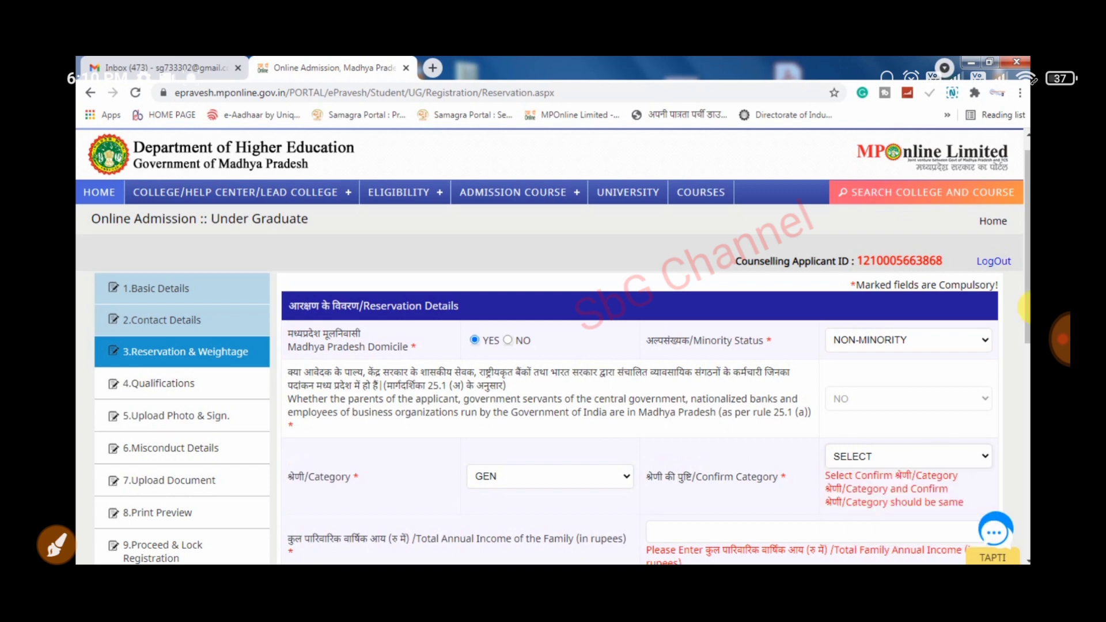
{"action": "scroll", "coordinate": [1026, 351], "scroll_direction": "down", "scroll_amount": 2}
{"action": "scroll", "coordinate": [1028, 352], "scroll_direction": "down", "scroll_amount": 3}
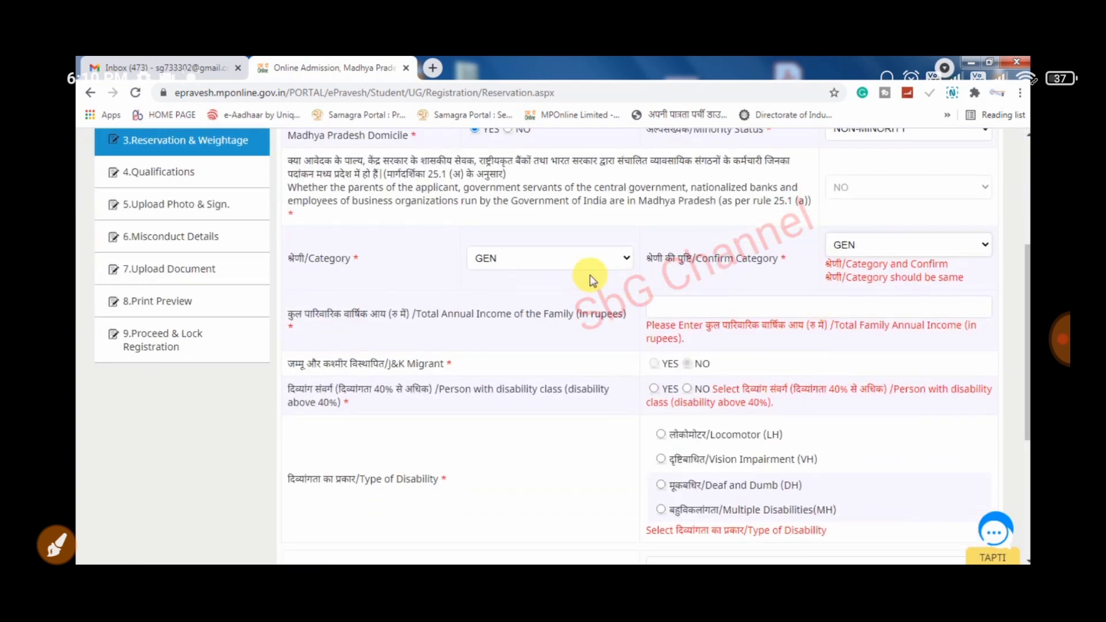
{"action": "left_click", "coordinate": [553, 262]}
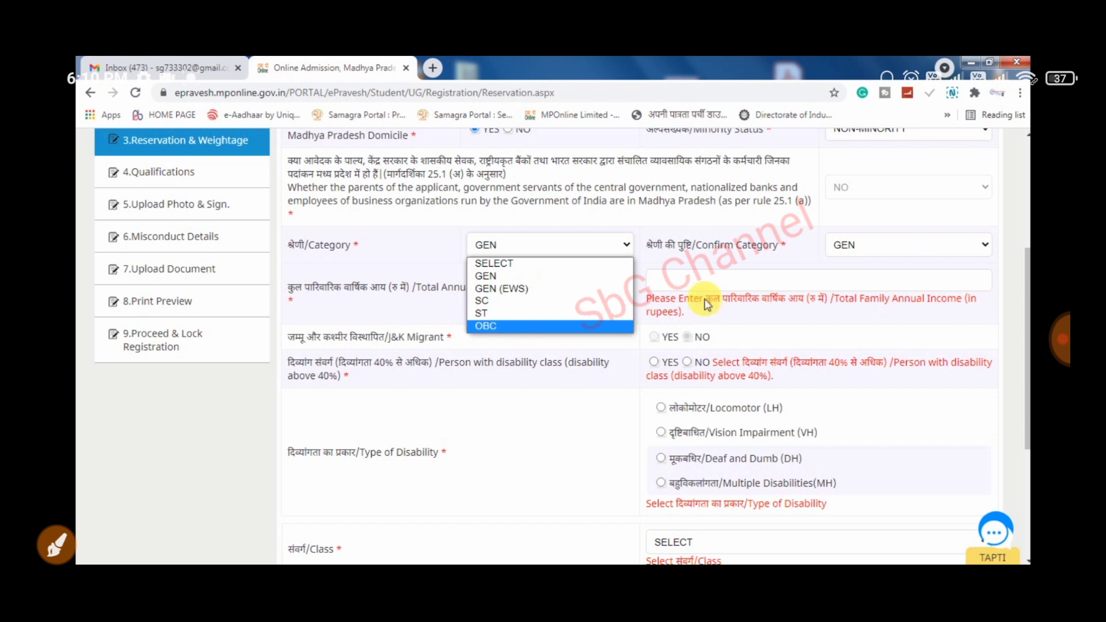
{"action": "left_click", "coordinate": [500, 326]}
{"action": "left_click", "coordinate": [842, 247]}
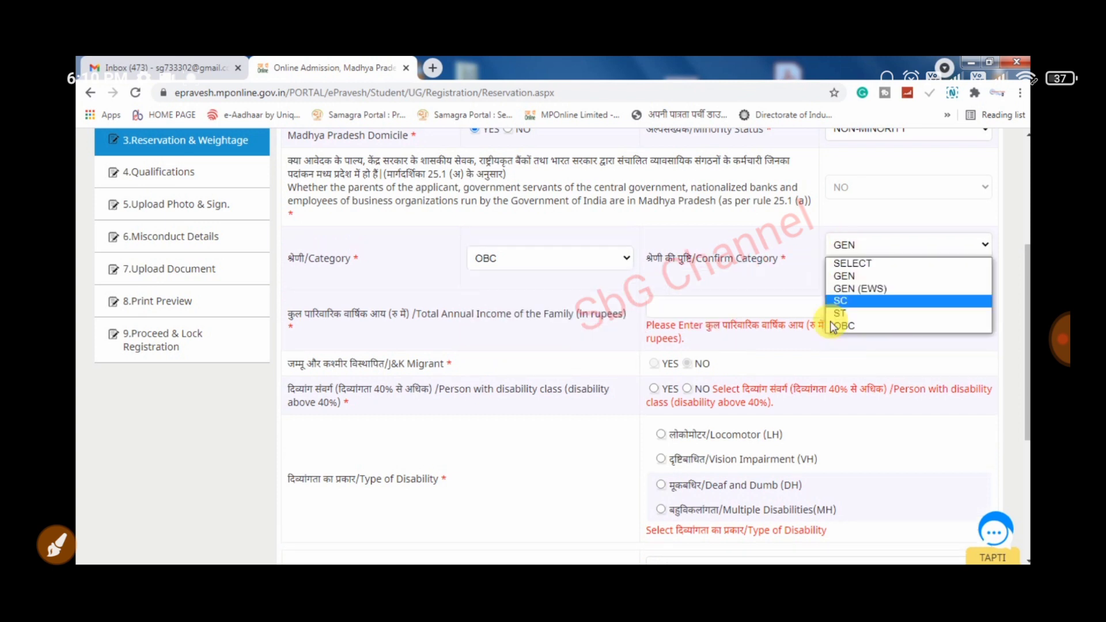
{"action": "left_click", "coordinate": [835, 324]}
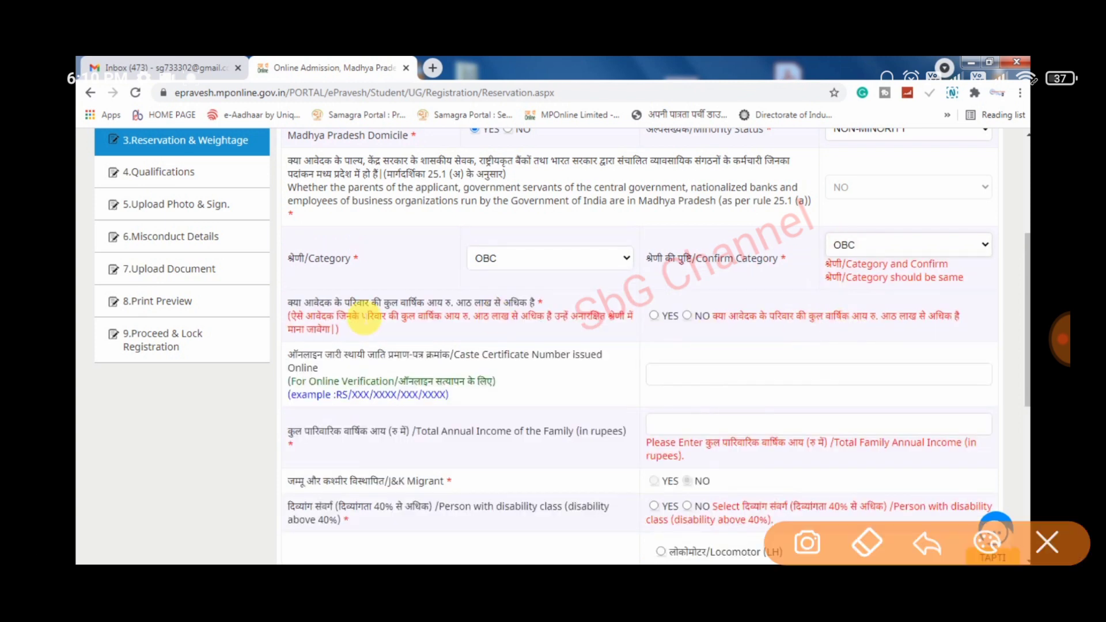
{"action": "mouse_move", "coordinate": [801, 280]}
{"action": "left_mouse_down"}
{"action": "mouse_move", "coordinate": [720, 266]}
{"action": "mouse_move", "coordinate": [360, 362]}
{"action": "mouse_move", "coordinate": [697, 237]}
{"action": "left_mouse_up"}
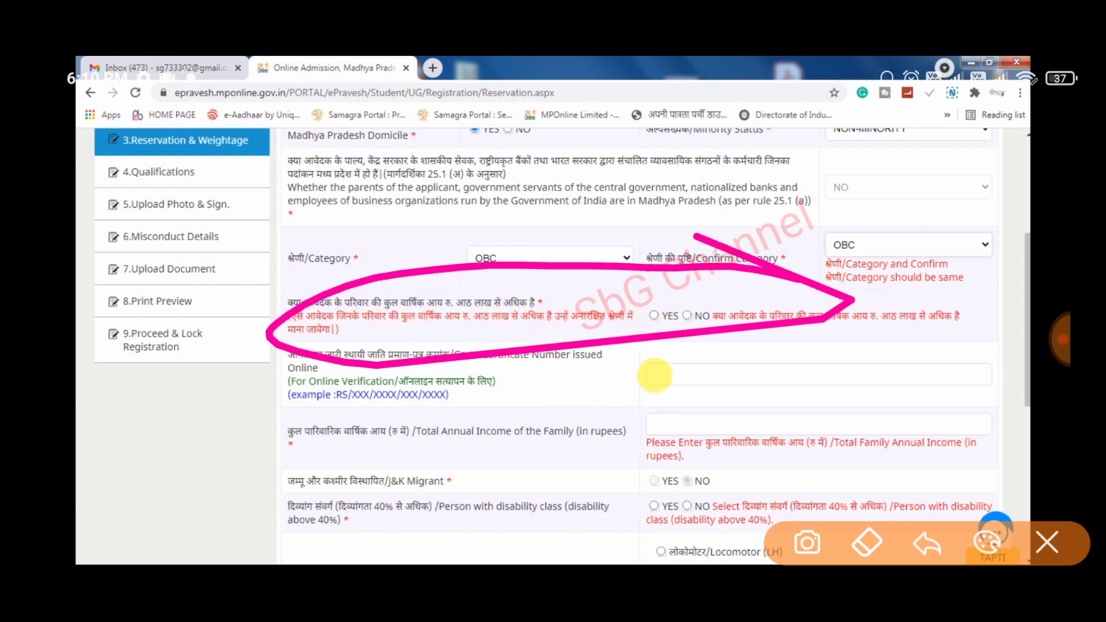
- Switch both category fields to SC, then back to GEN
{"action": "left_click", "coordinate": [571, 259]}
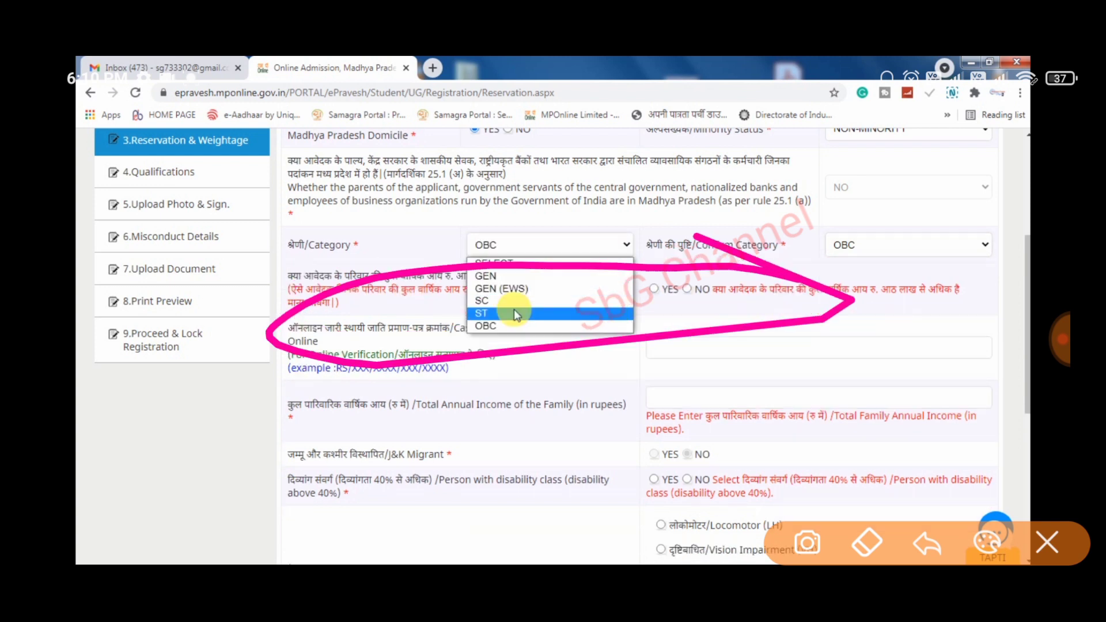
{"action": "left_click", "coordinate": [514, 301]}
{"action": "left_click", "coordinate": [876, 244]}
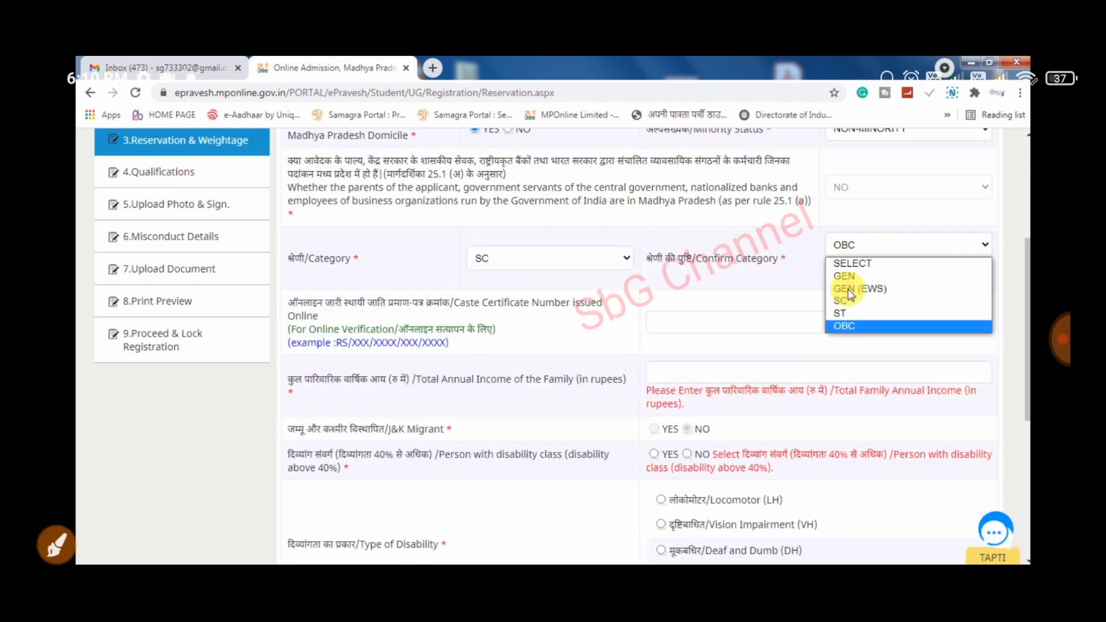
{"action": "left_click", "coordinate": [842, 302]}
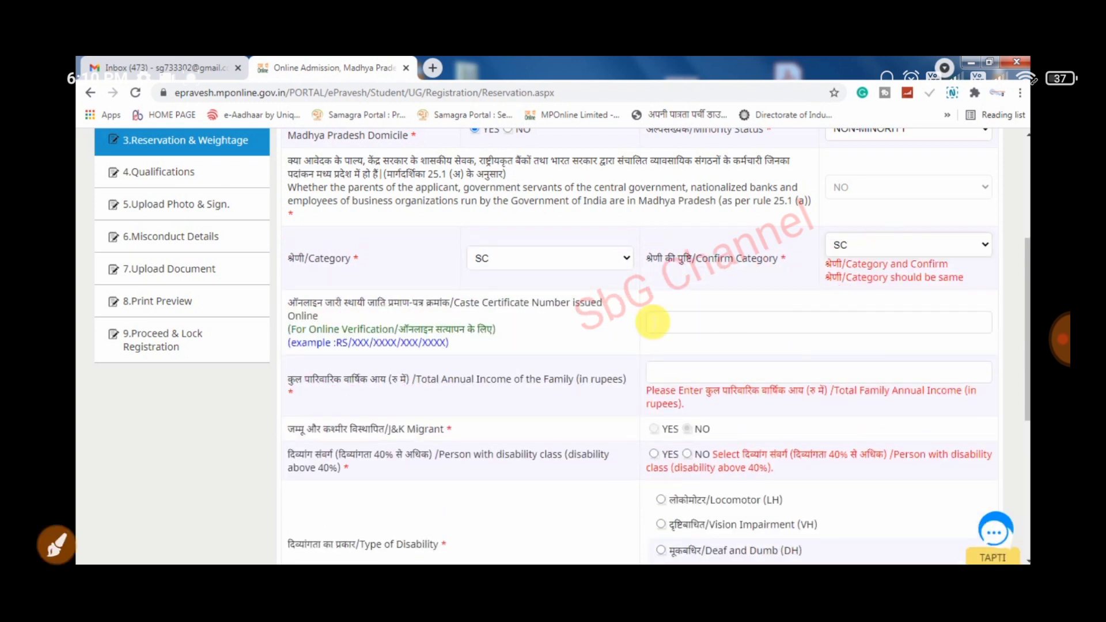
{"action": "left_click", "coordinate": [590, 265]}
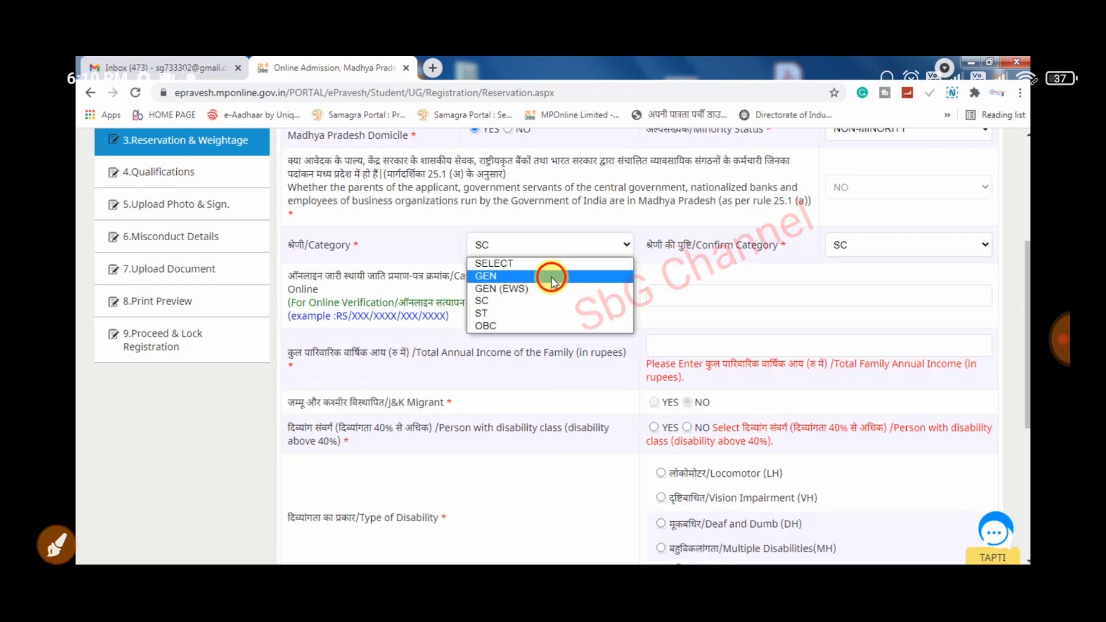
{"action": "left_click", "coordinate": [851, 253]}
{"action": "left_click", "coordinate": [847, 247]}
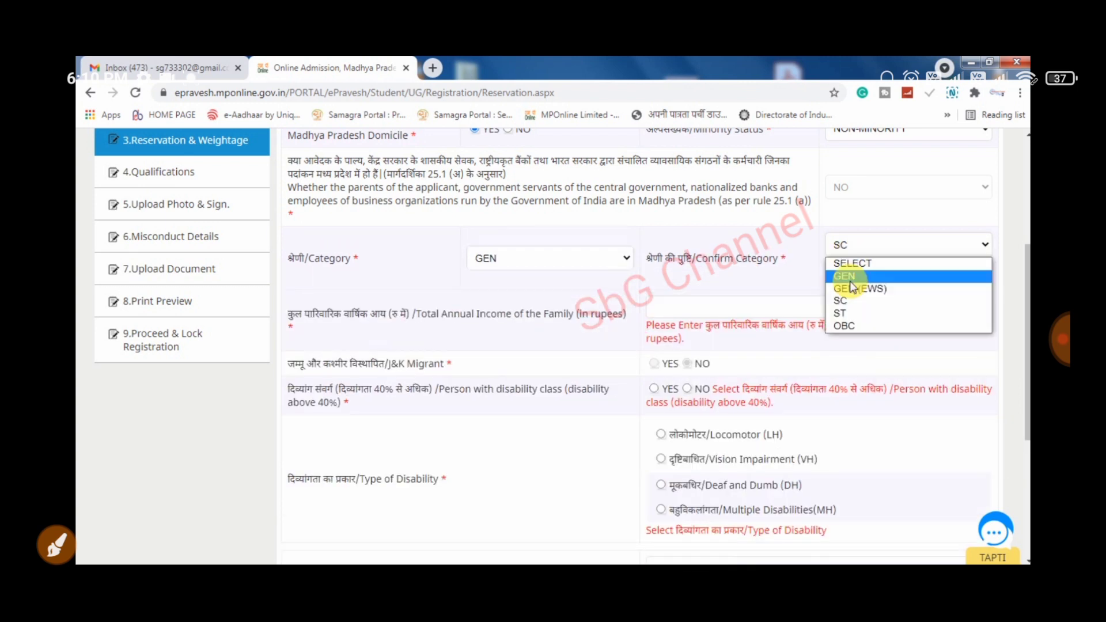
{"action": "left_click", "coordinate": [849, 281]}
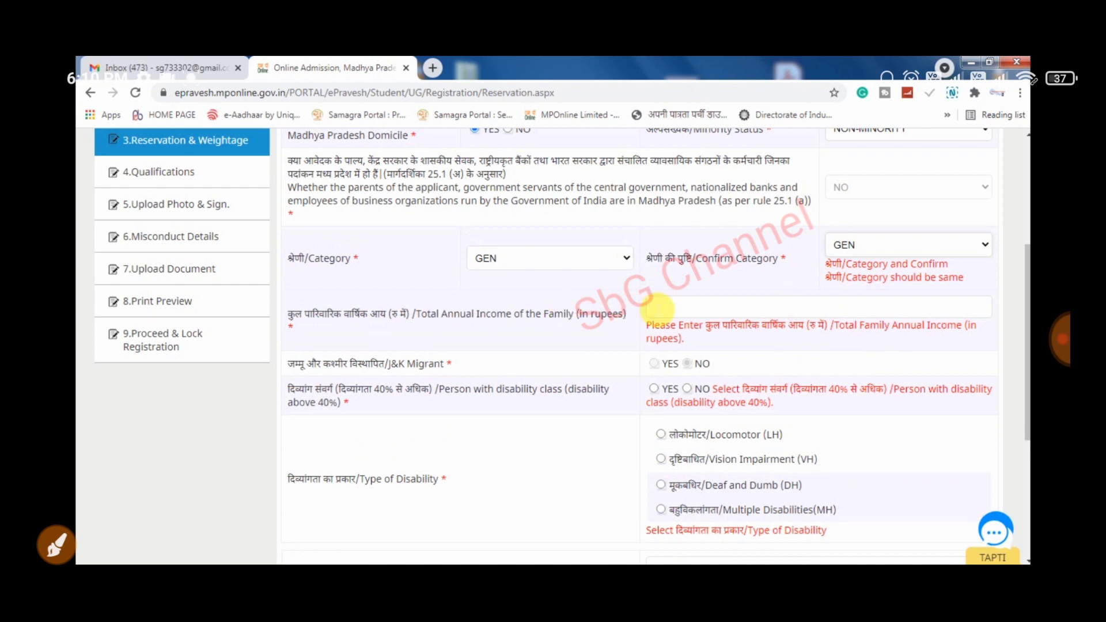
- Enter 50000 family income, answer NO for disability above 40%, and set Class to NONE
{"action": "left_click", "coordinate": [687, 307]}
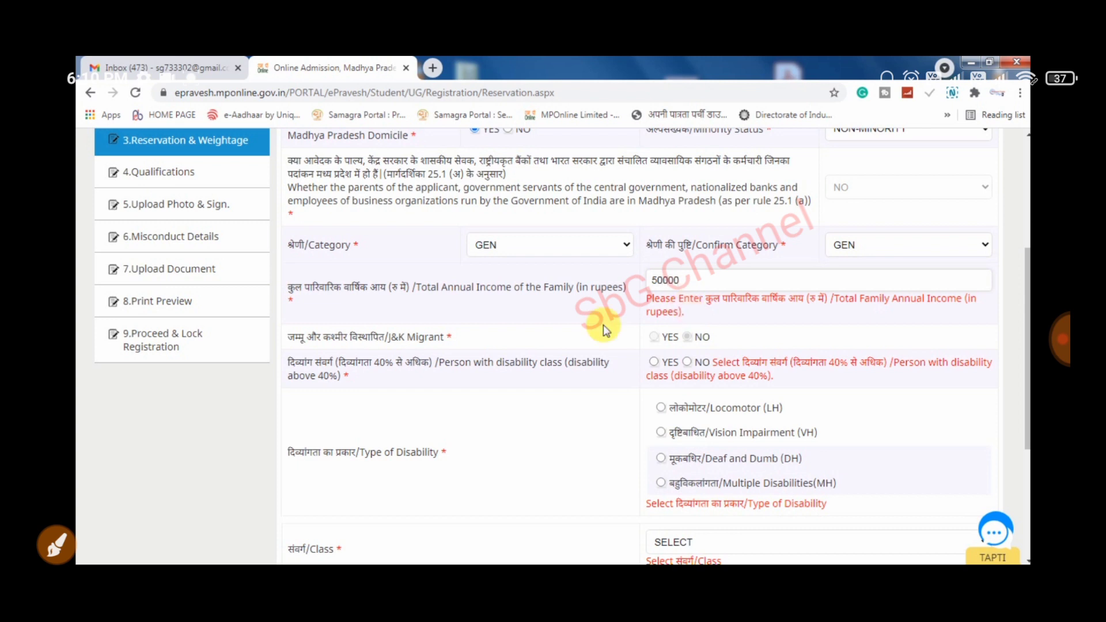
{"action": "left_click", "coordinate": [440, 353]}
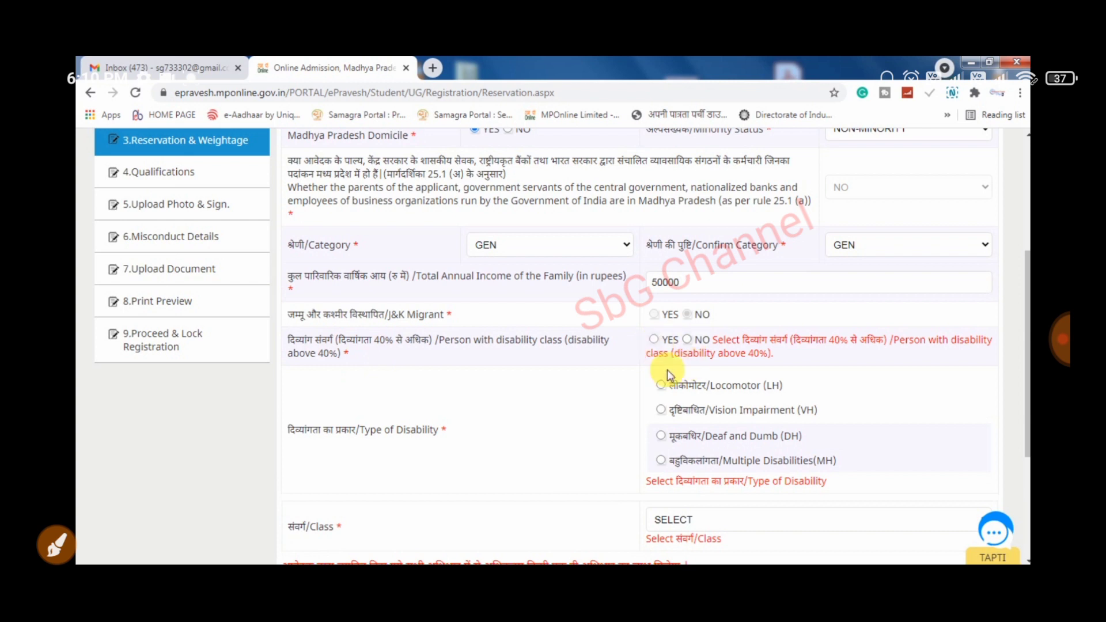
{"action": "left_click", "coordinate": [655, 340]}
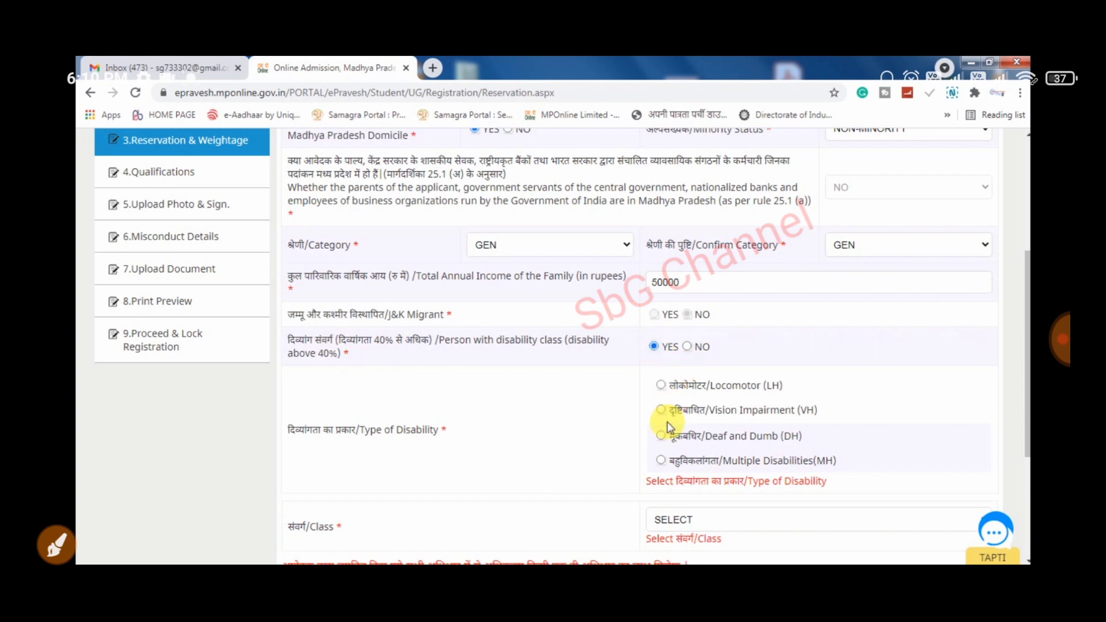
{"action": "left_click", "coordinate": [687, 347]}
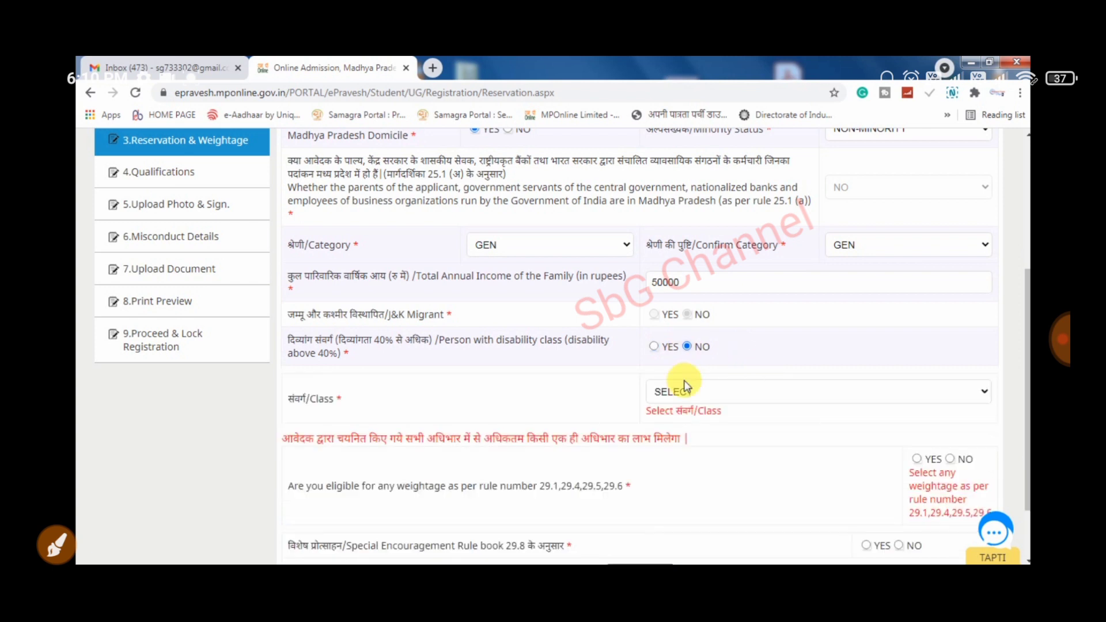
{"action": "left_click", "coordinate": [712, 393]}
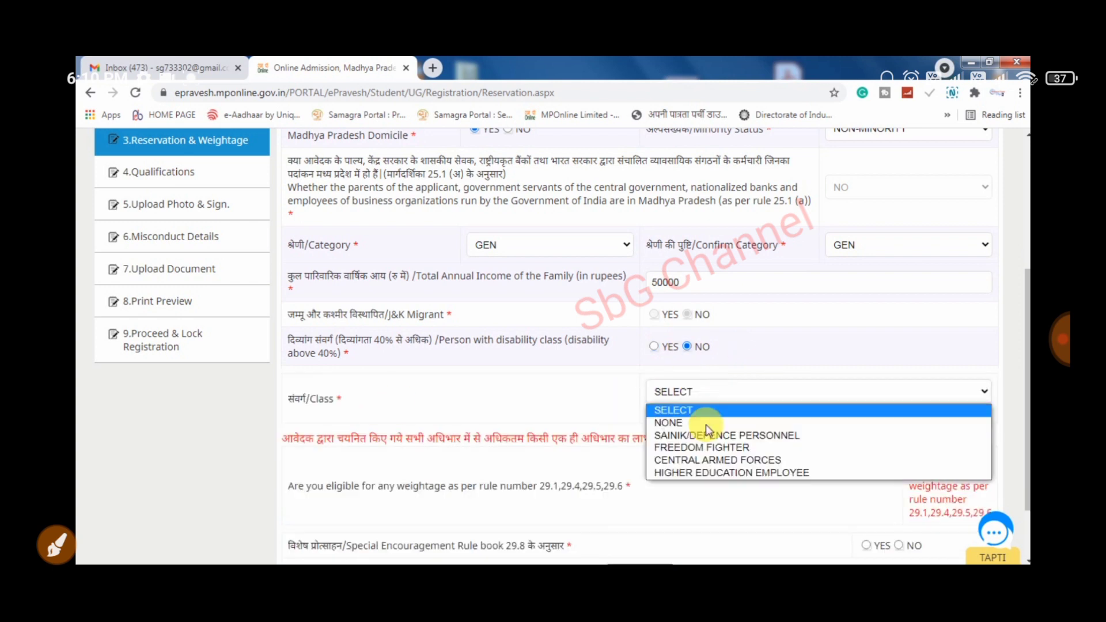
{"action": "left_click", "coordinate": [690, 427]}
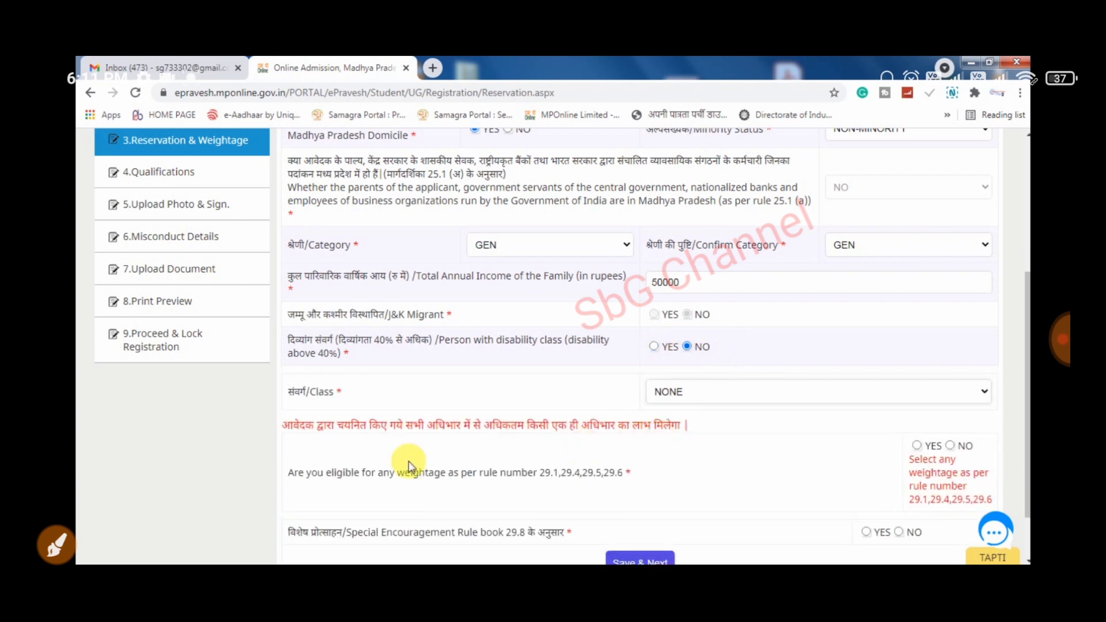
{"action": "scroll", "coordinate": [555, 468], "scroll_direction": "down", "scroll_amount": 2}
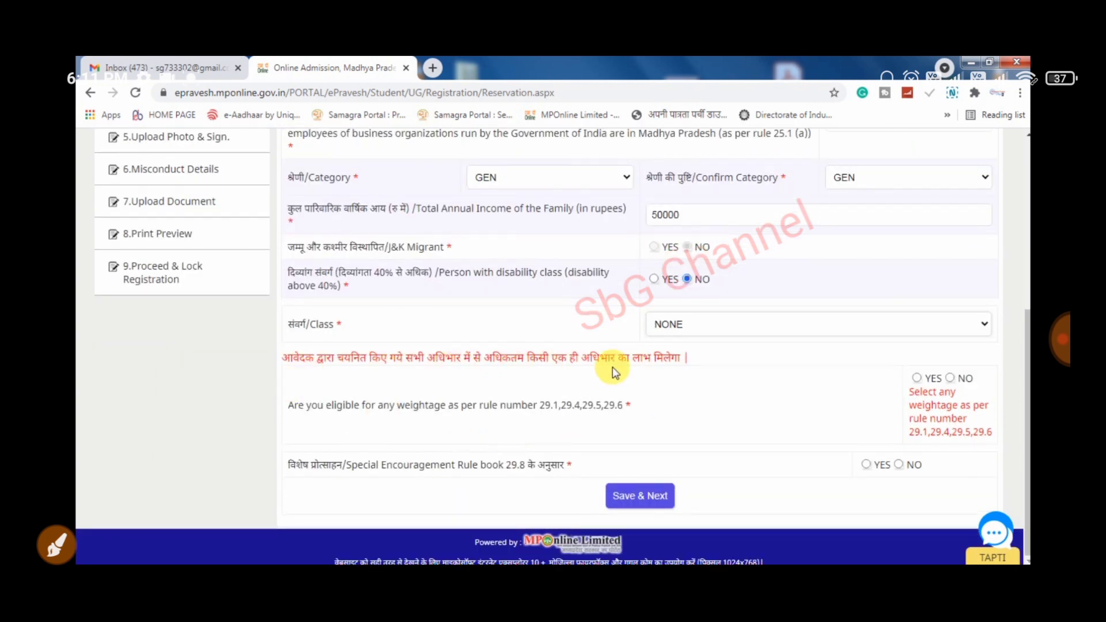
{"action": "left_click_drag", "start_coordinate": [297, 410], "coordinate": [512, 411]}
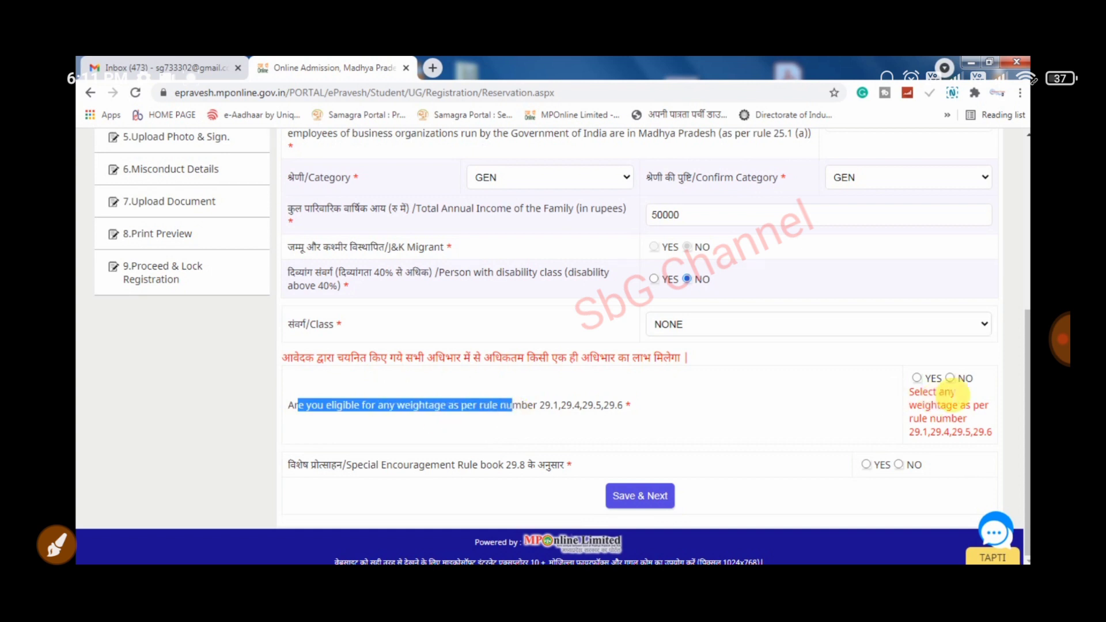
- Answer Yes to weightage eligibility, then set the NCC/NSS/Scouts follow-up to No
{"action": "left_click", "coordinate": [926, 380]}
{"action": "left_click", "coordinate": [919, 379]}
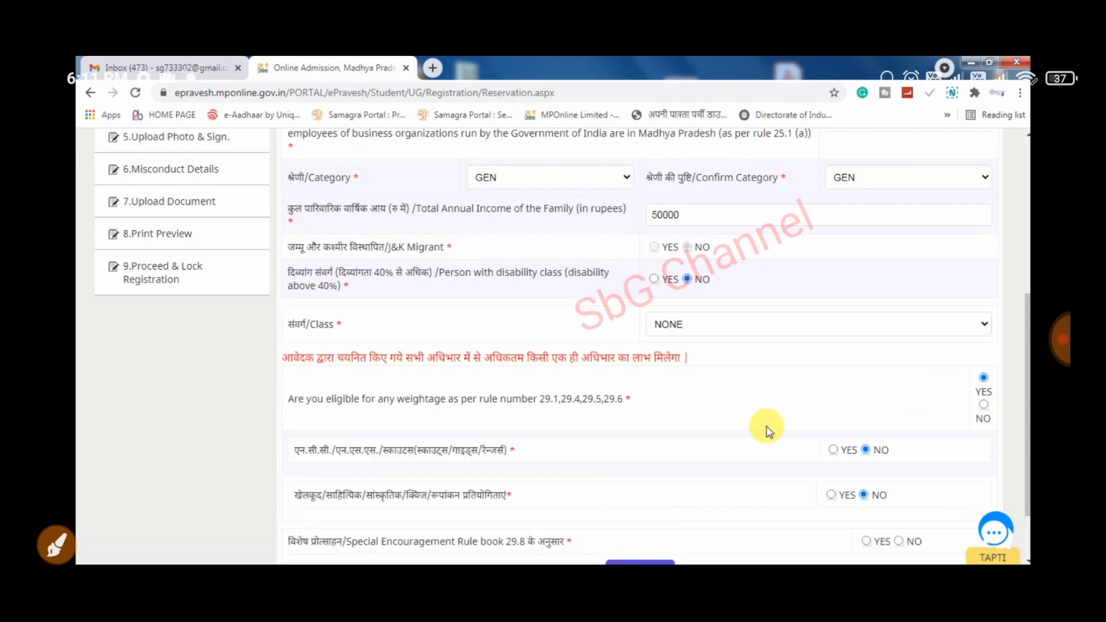
{"action": "scroll", "coordinate": [530, 476], "scroll_direction": "down", "scroll_amount": 2}
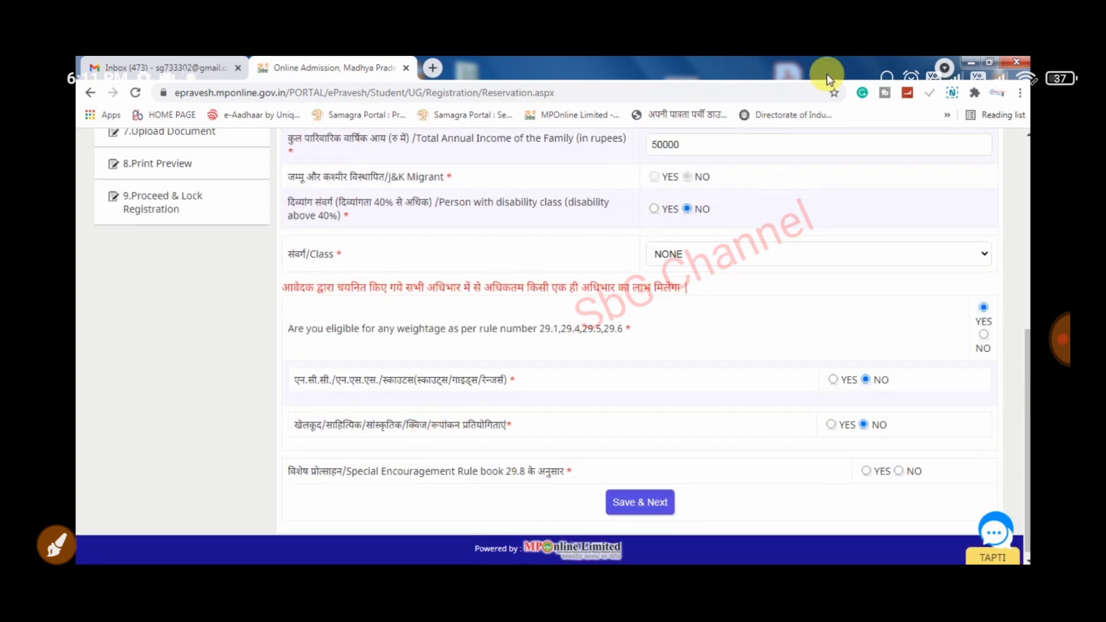
{"action": "left_click", "coordinate": [56, 545]}
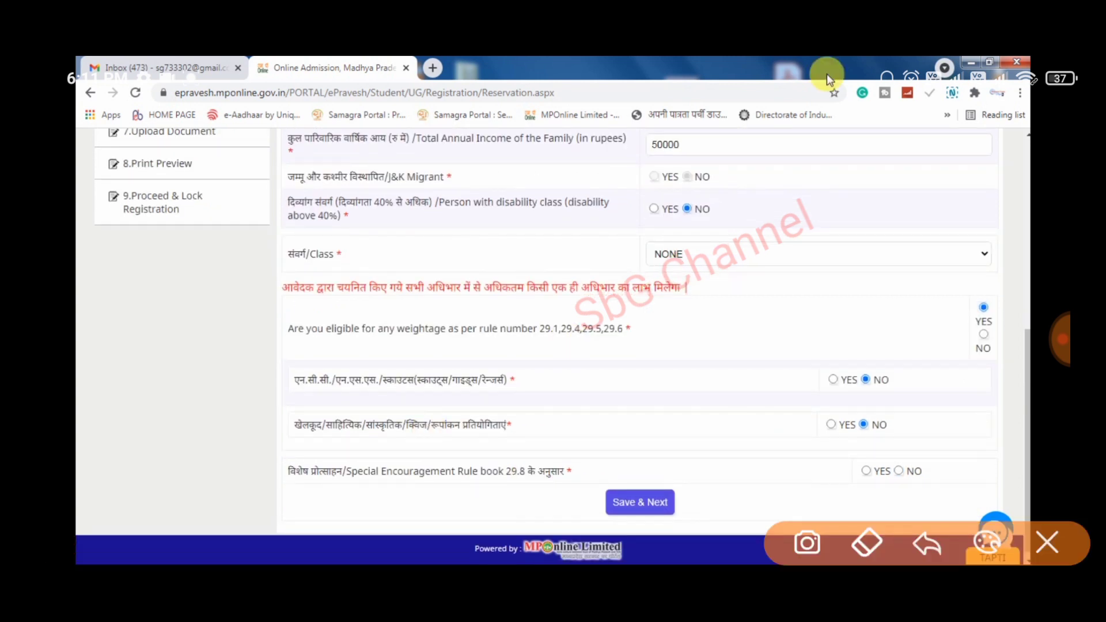
{"action": "left_click_drag", "start_coordinate": [558, 361], "coordinate": [659, 248]}
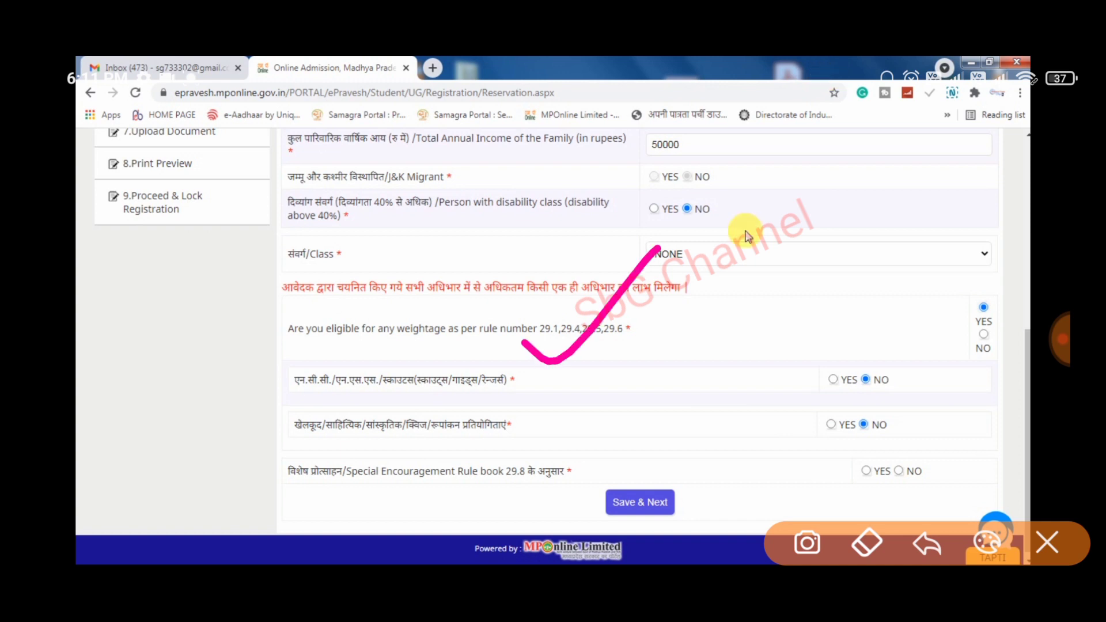
{"action": "left_click_drag", "start_coordinate": [816, 358], "coordinate": [910, 268]}
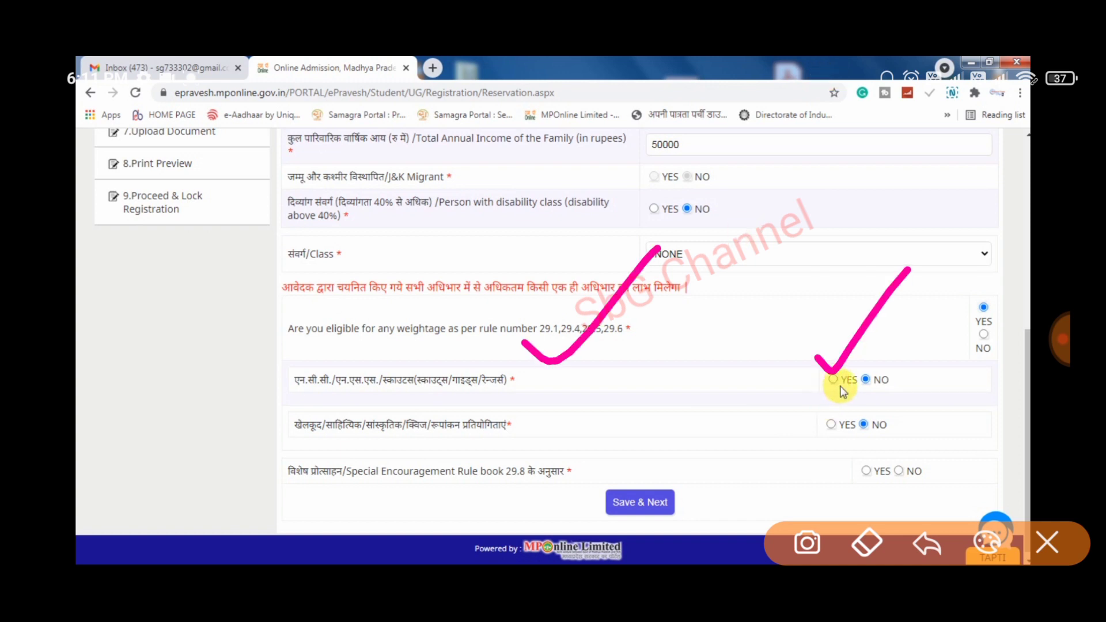
{"action": "left_click", "coordinate": [835, 381]}
{"action": "scroll", "coordinate": [840, 461], "scroll_direction": "down", "scroll_amount": 3}
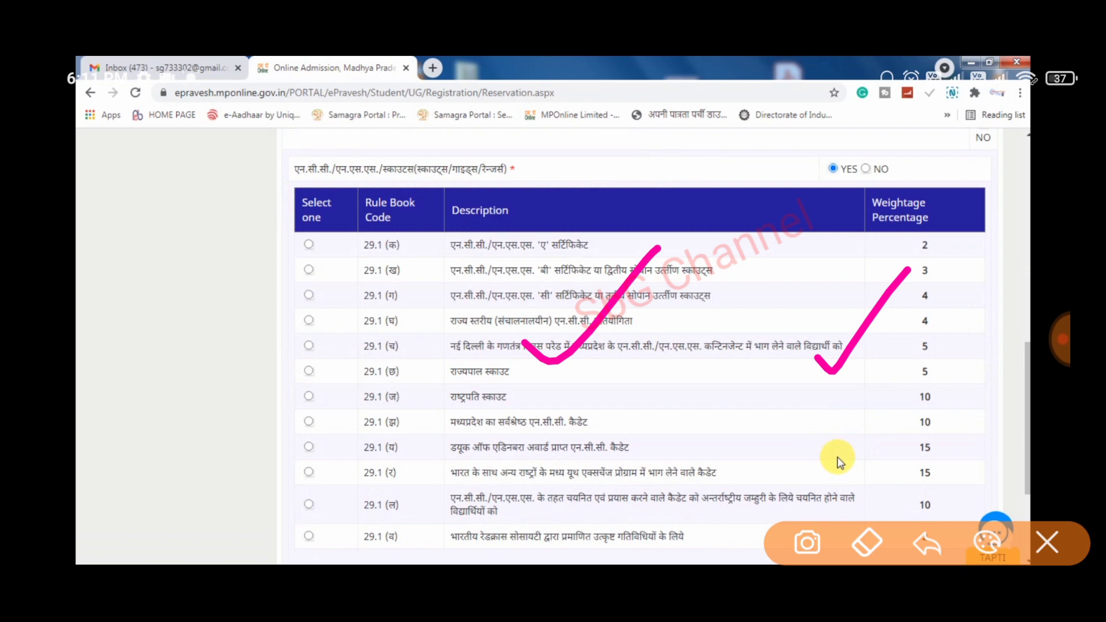
{"action": "scroll", "coordinate": [839, 461], "scroll_direction": "up", "scroll_amount": 2}
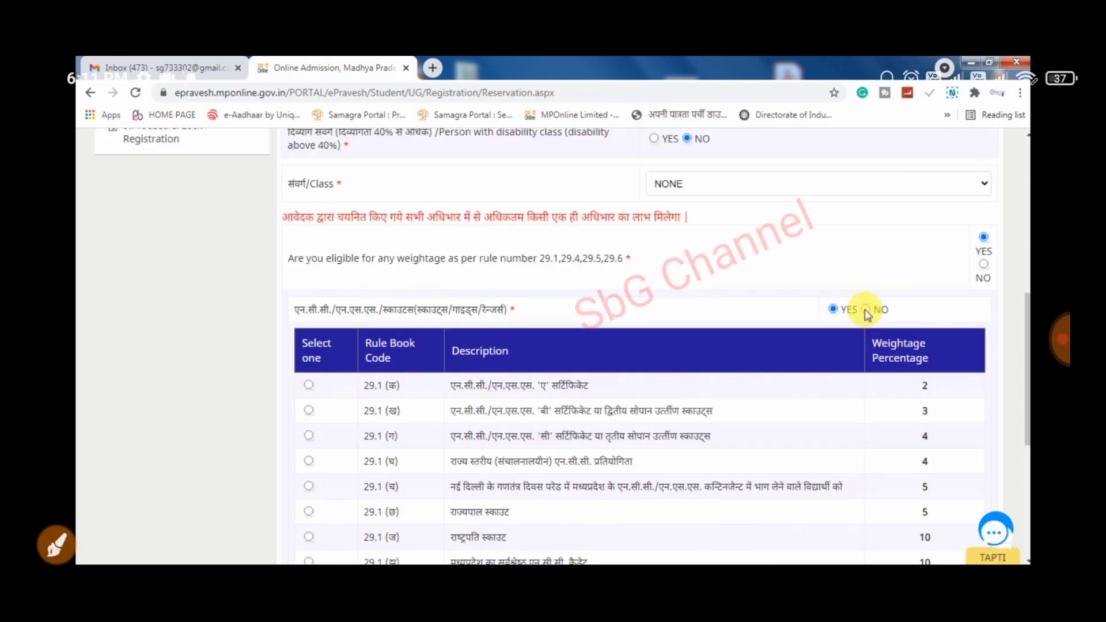
{"action": "left_click", "coordinate": [865, 310]}
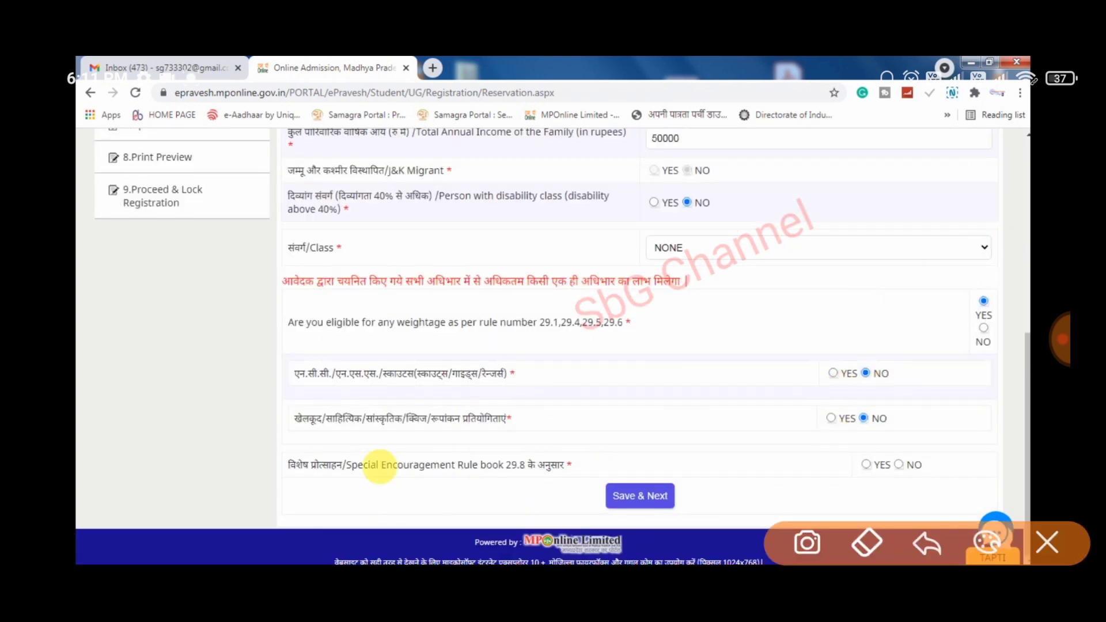
- Set the sports competitions answer to No, then answer No to weightage eligibility
{"action": "left_click", "coordinate": [836, 422]}
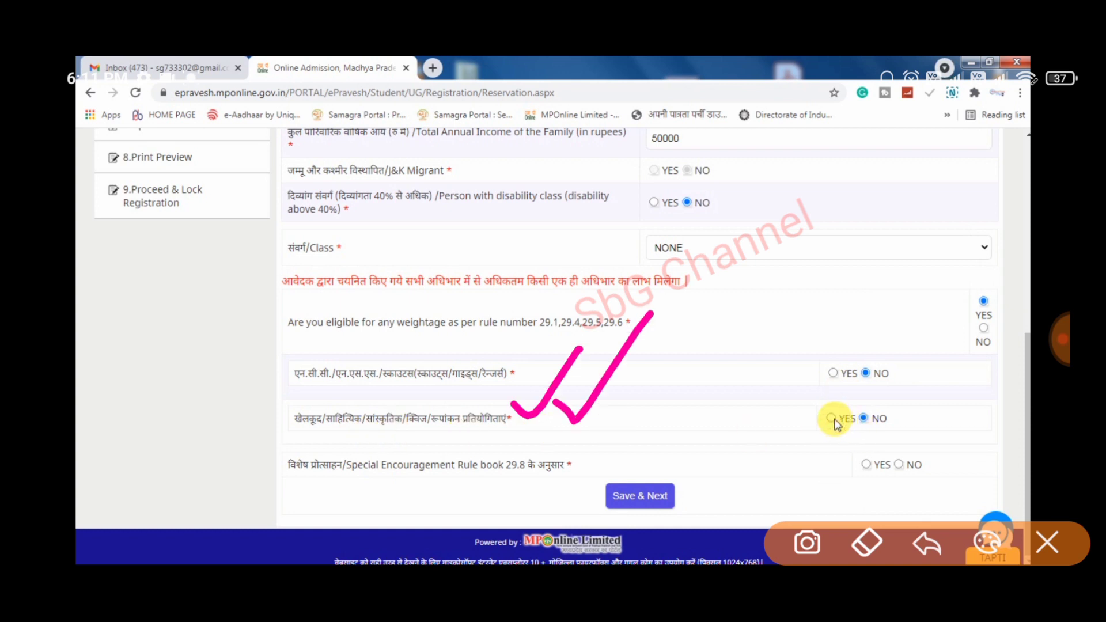
{"action": "left_click", "coordinate": [853, 425]}
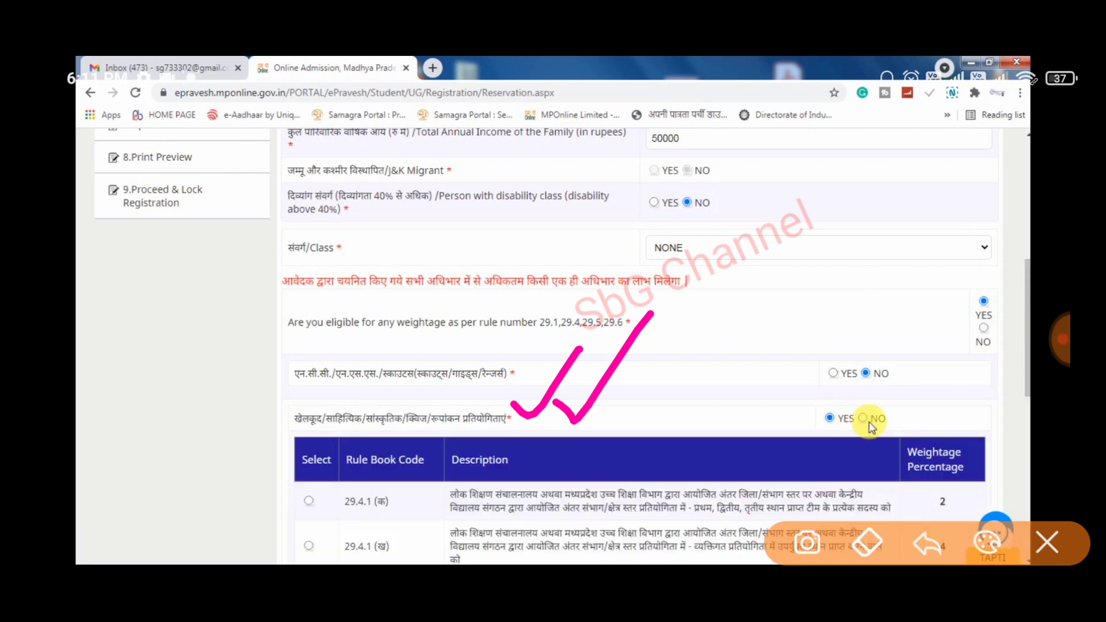
{"action": "left_click", "coordinate": [1048, 543]}
{"action": "left_click", "coordinate": [864, 419]}
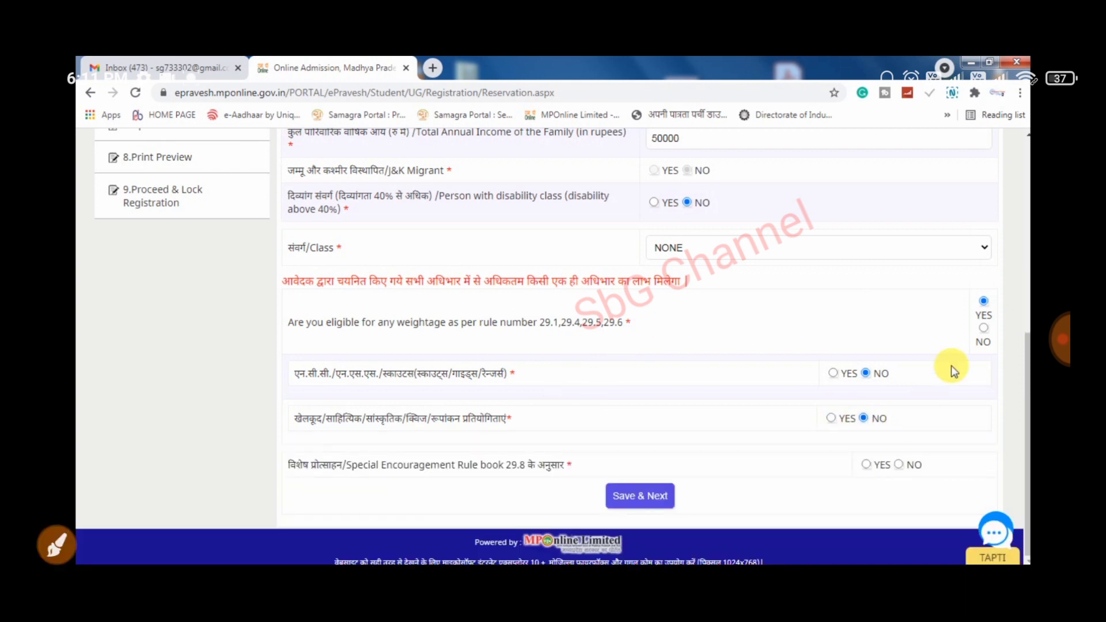
{"action": "left_click", "coordinate": [984, 330]}
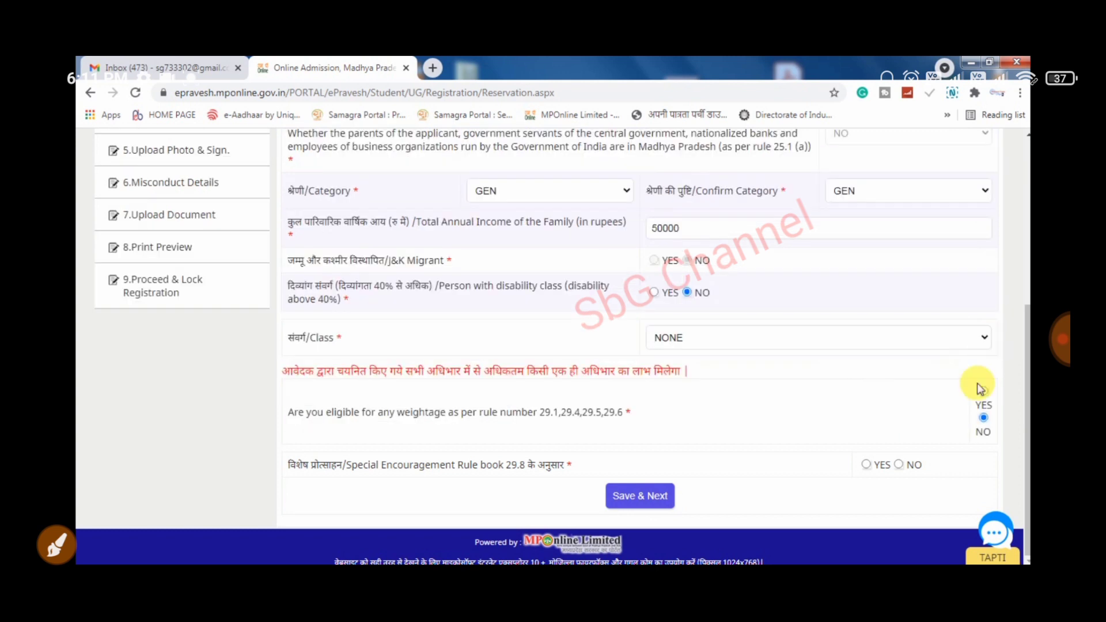
- Answer NO for Special Encouragement under Rule 29.8
{"action": "left_click", "coordinate": [868, 466]}
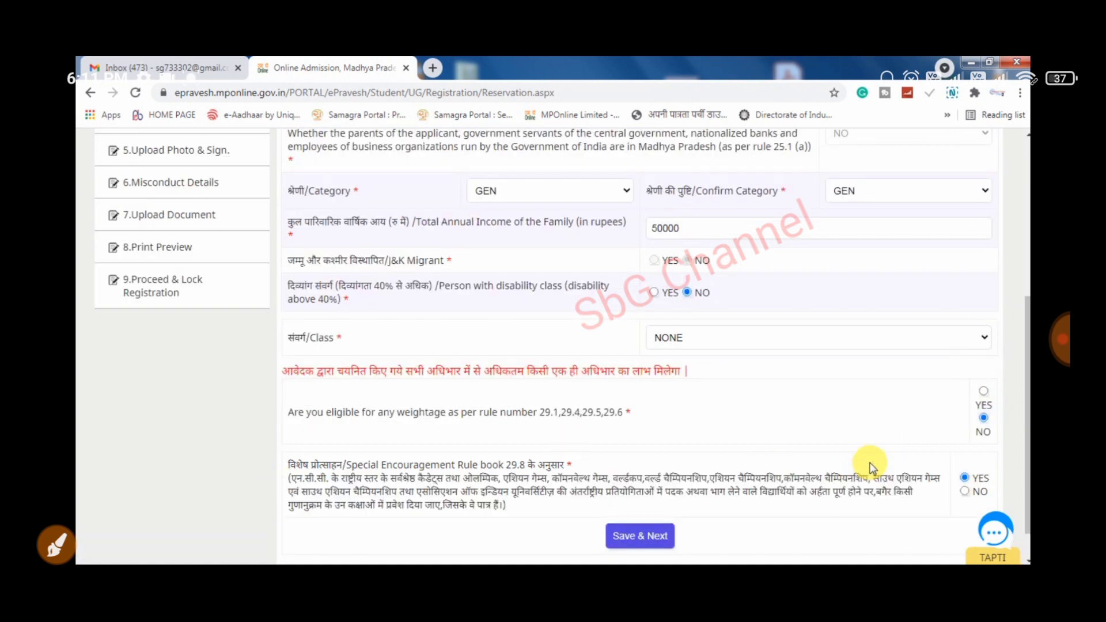
{"action": "scroll", "coordinate": [576, 467], "scroll_direction": "down", "scroll_amount": 1}
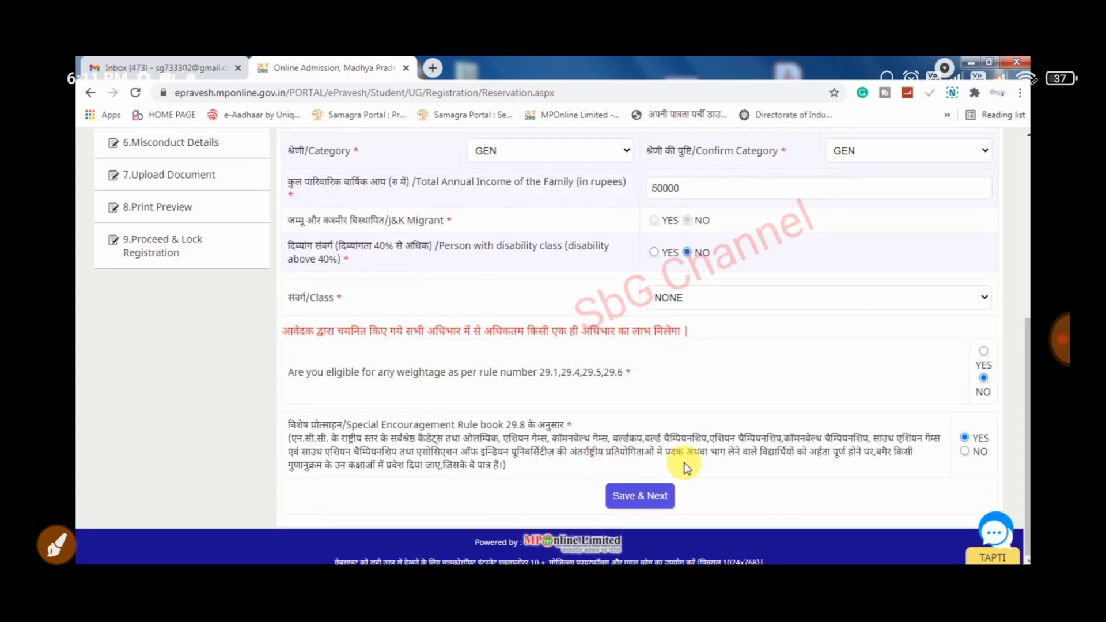
{"action": "left_click", "coordinate": [971, 451]}
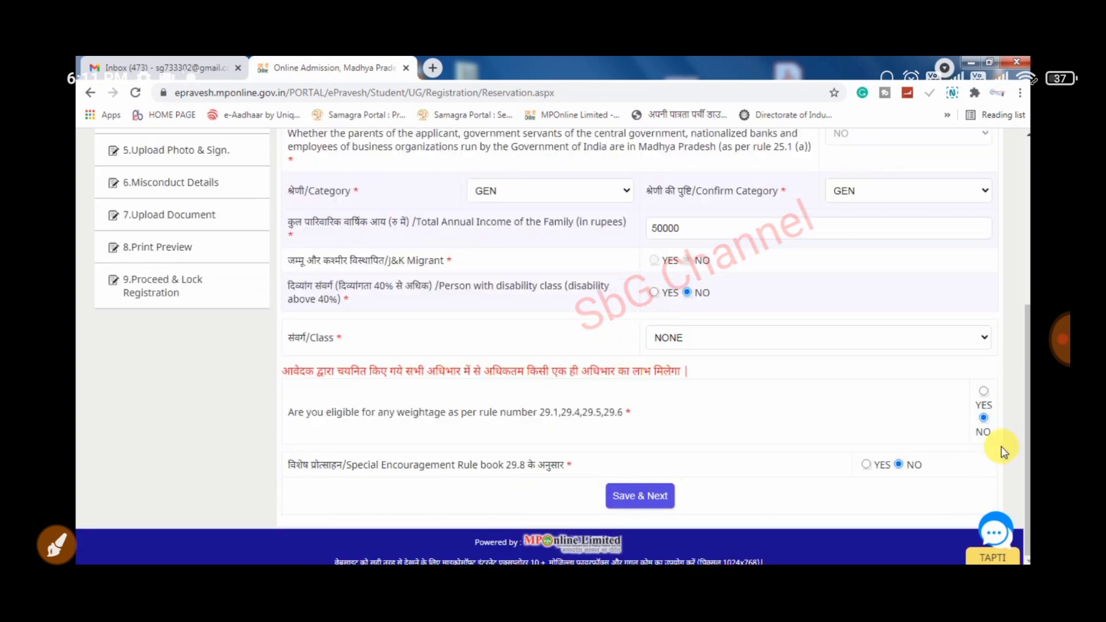
- Save the reservation details with Save & Next, retrying once
{"action": "scroll", "coordinate": [816, 411], "scroll_direction": "up", "scroll_amount": 4}
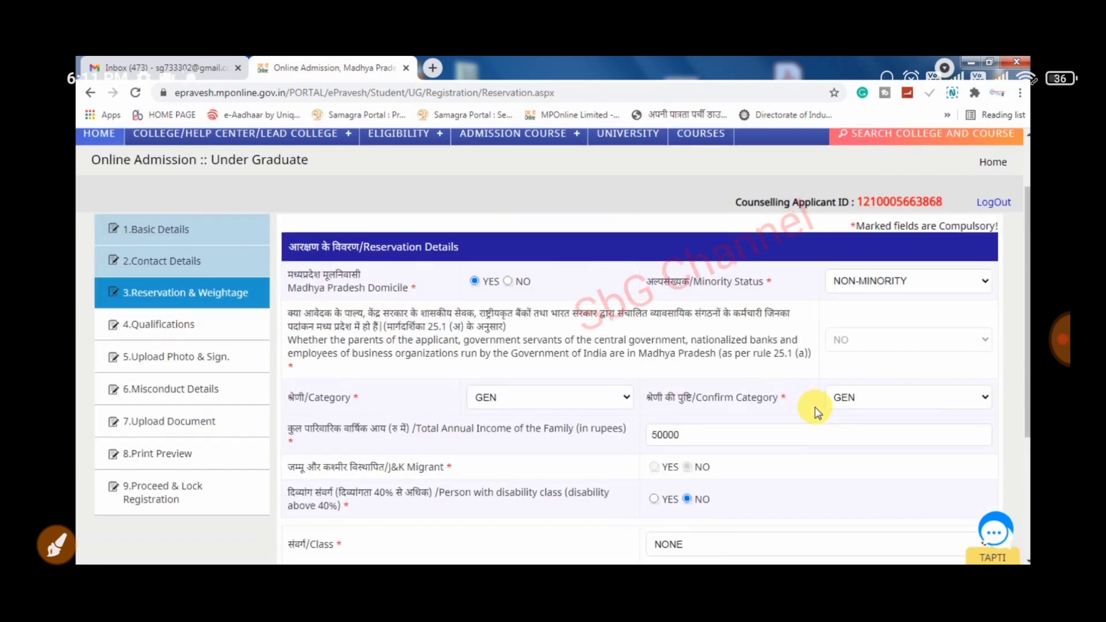
{"action": "scroll", "coordinate": [882, 408], "scroll_direction": "down", "scroll_amount": 4}
{"action": "left_click", "coordinate": [651, 509]}
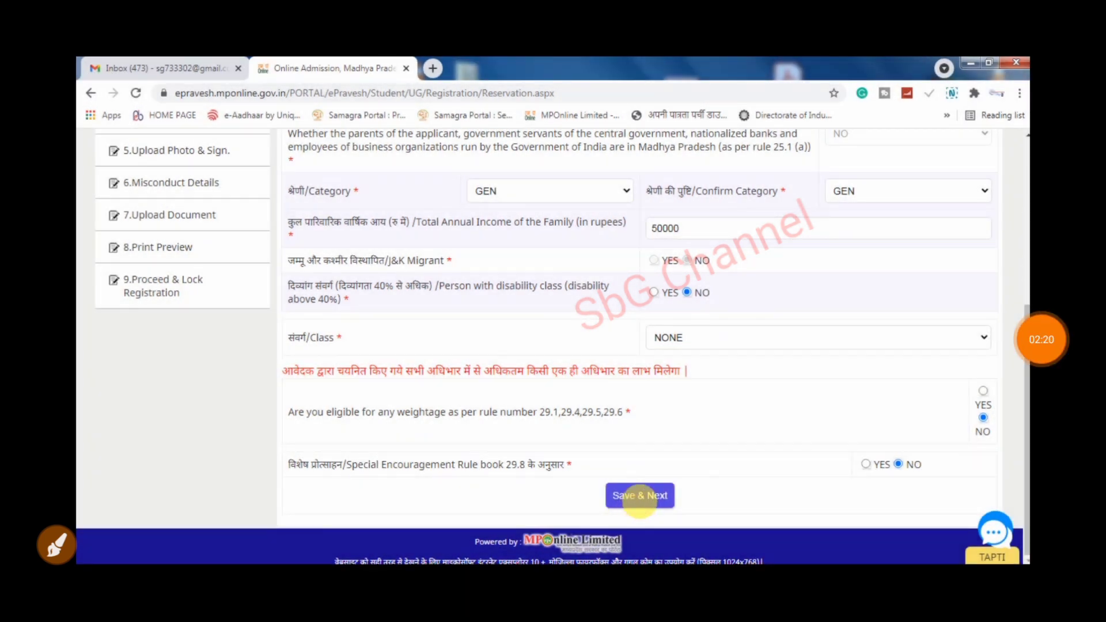
{"action": "left_click", "coordinate": [658, 502]}
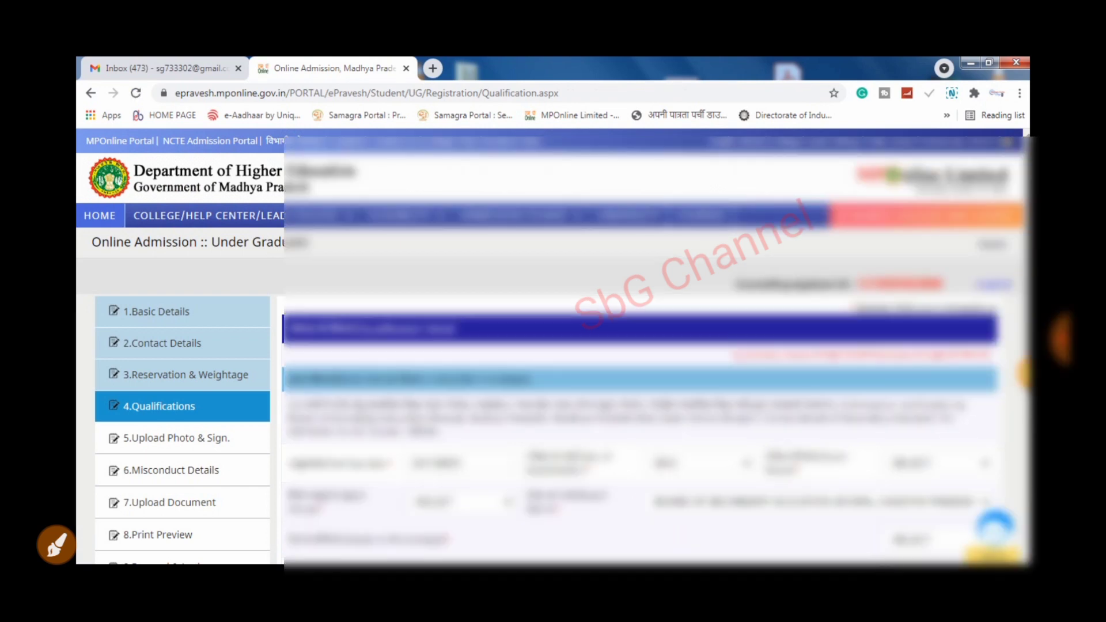
- Keep 2014 as the 12th exam year and set Exam Result to PASS
{"action": "scroll", "coordinate": [1024, 426], "scroll_direction": "down", "scroll_amount": 3}
{"action": "scroll", "coordinate": [1025, 426], "scroll_direction": "down", "scroll_amount": 2}
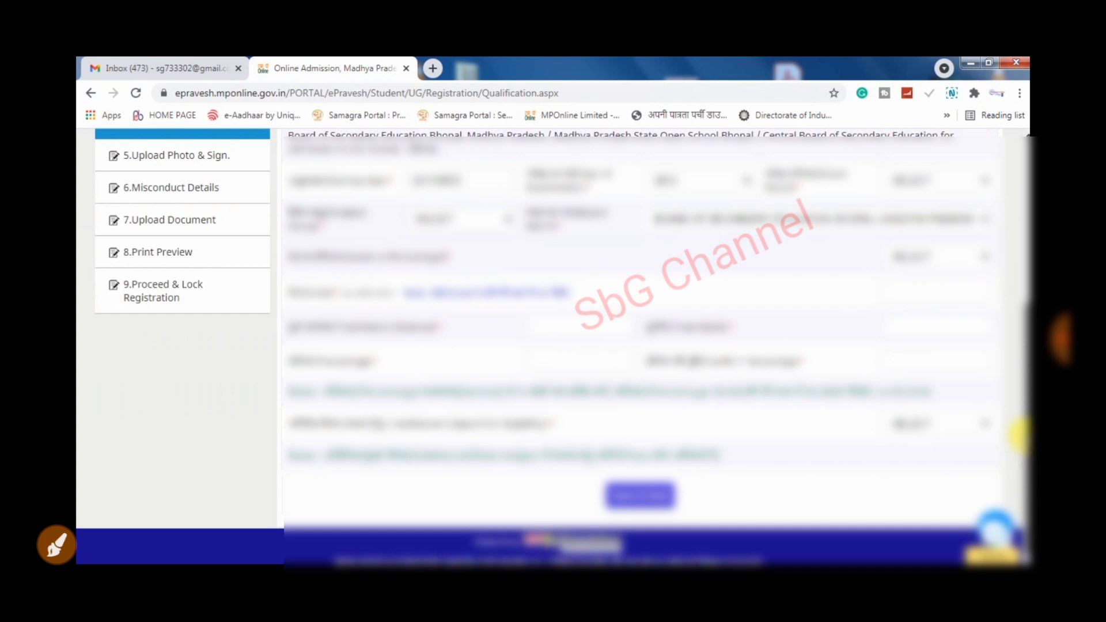
{"action": "scroll", "coordinate": [1021, 423], "scroll_direction": "up", "scroll_amount": 1}
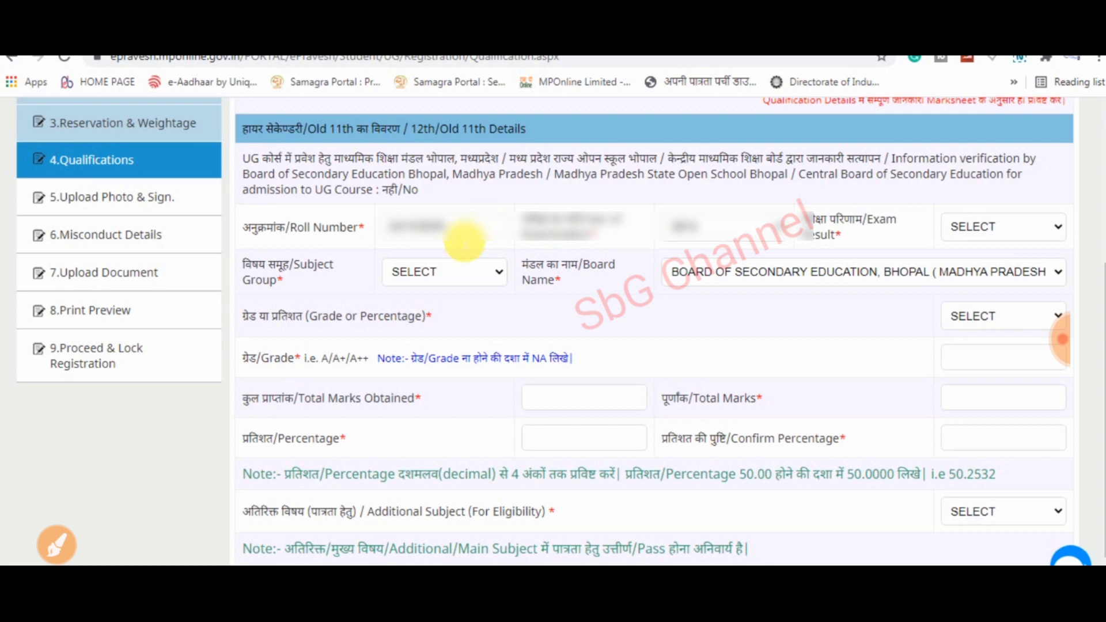
{"action": "left_click_drag", "start_coordinate": [479, 220], "coordinate": [580, 142]}
{"action": "left_click_drag", "start_coordinate": [704, 209], "coordinate": [853, 80]}
{"action": "left_click", "coordinate": [754, 230]}
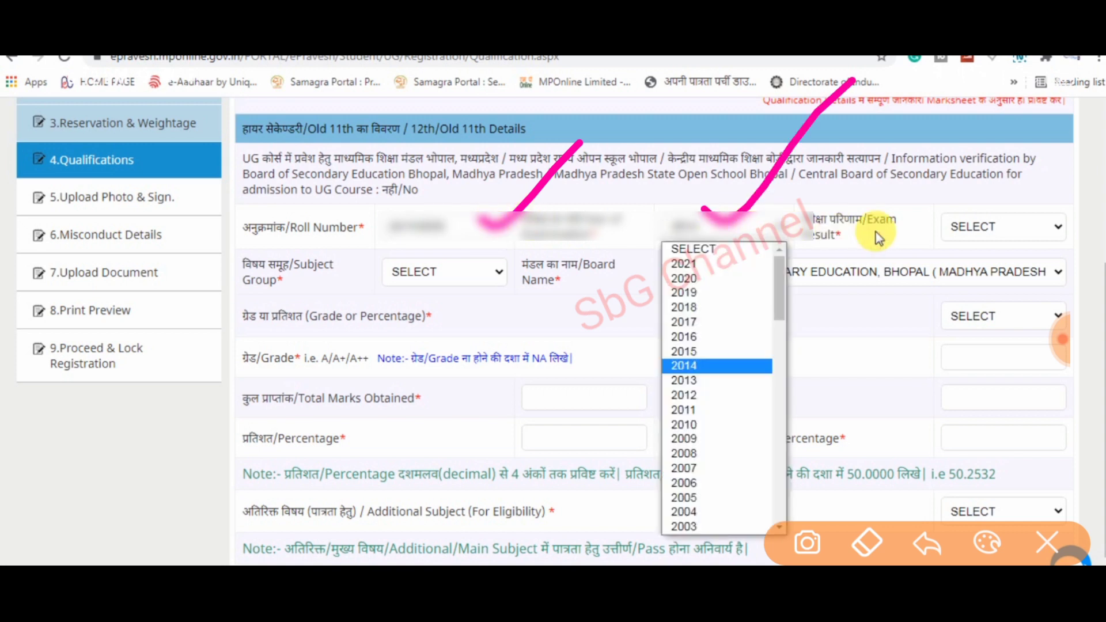
{"action": "left_click", "coordinate": [756, 234]}
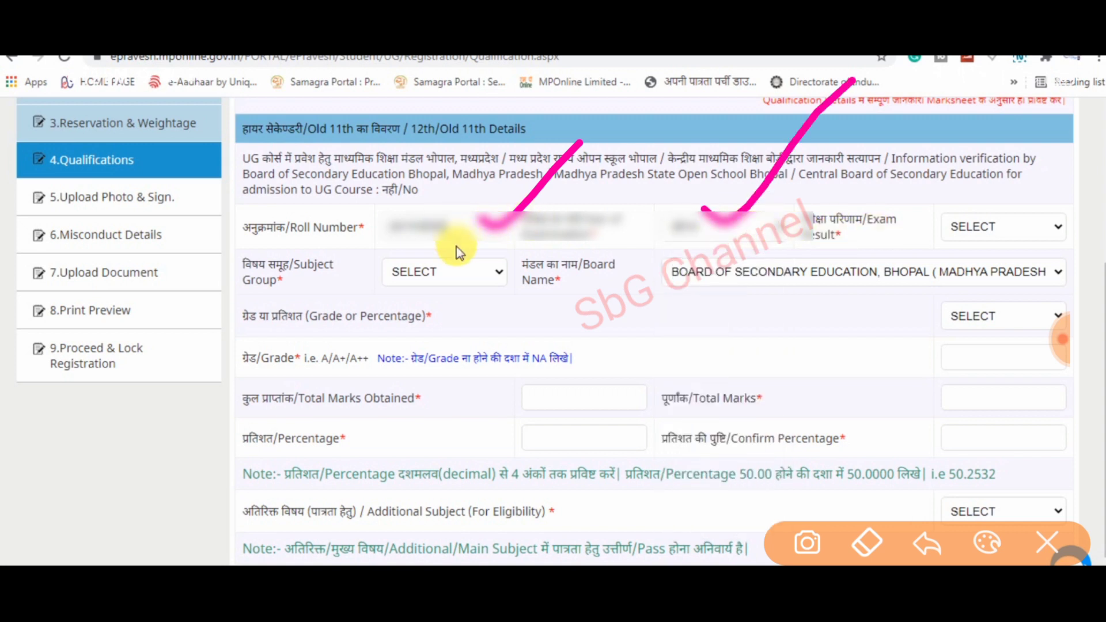
{"action": "left_click_drag", "start_coordinate": [857, 214], "coordinate": [1006, 55]}
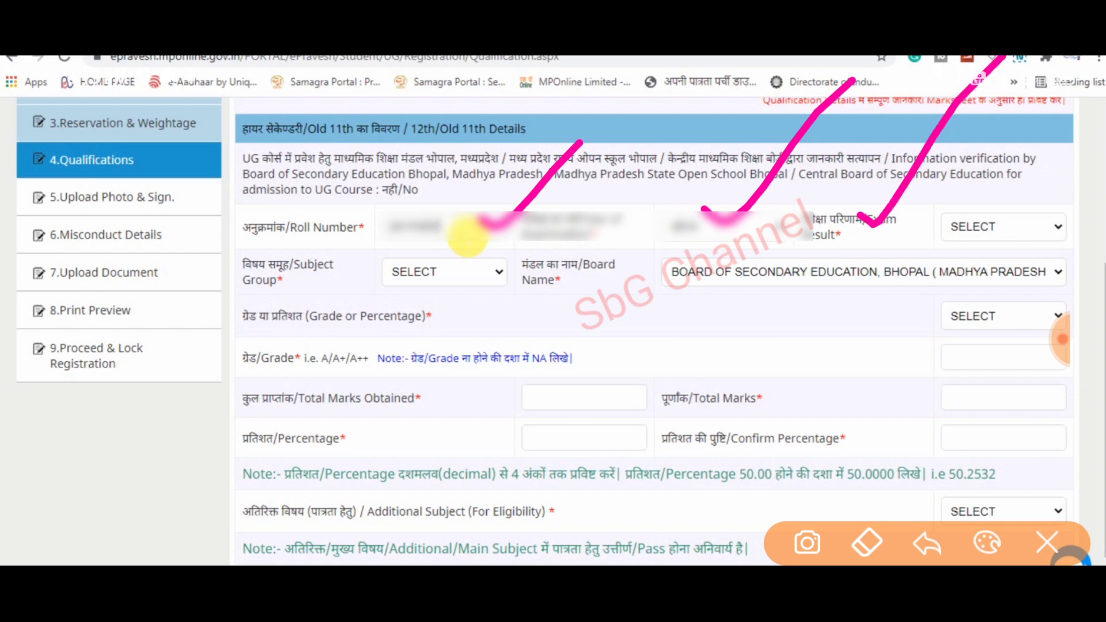
{"action": "left_click", "coordinate": [716, 235]}
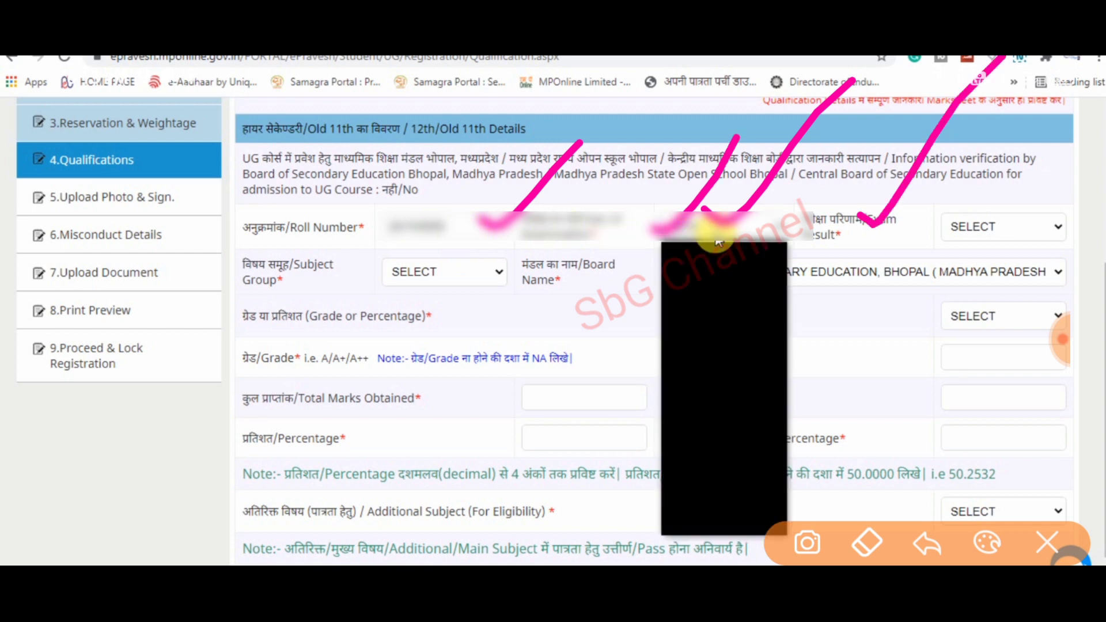
{"action": "left_click", "coordinate": [713, 229]}
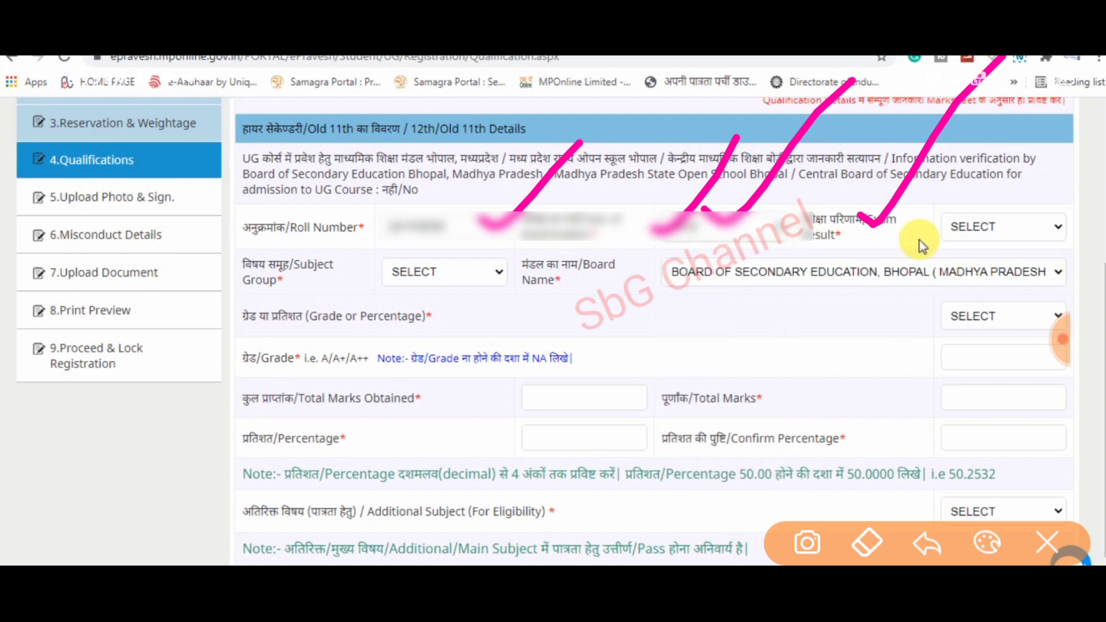
{"action": "left_click", "coordinate": [989, 227]}
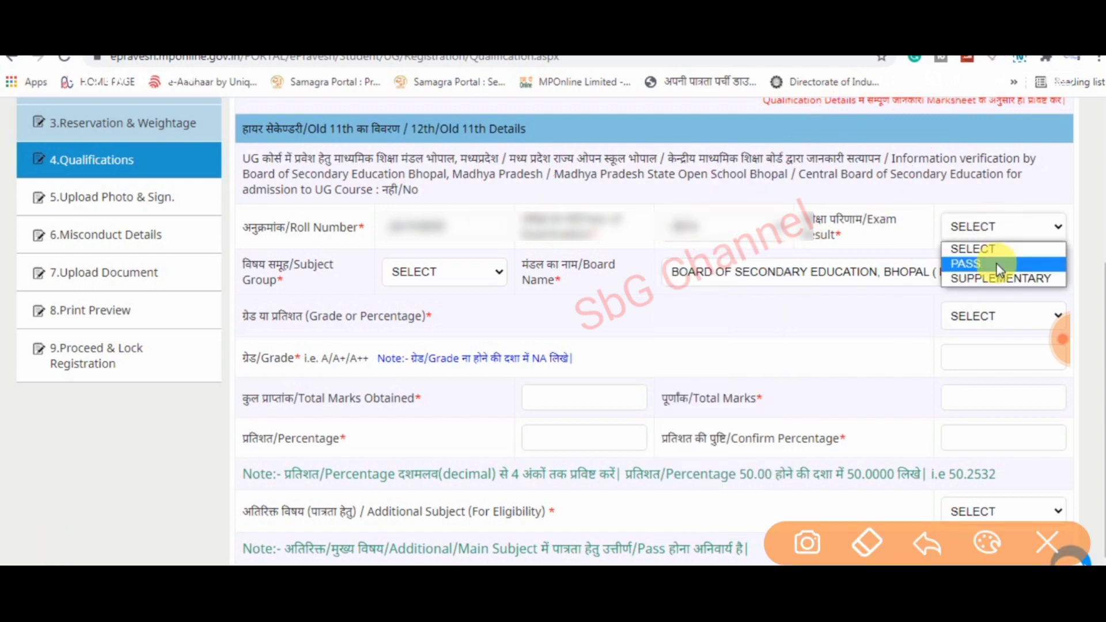
{"action": "left_click", "coordinate": [993, 263]}
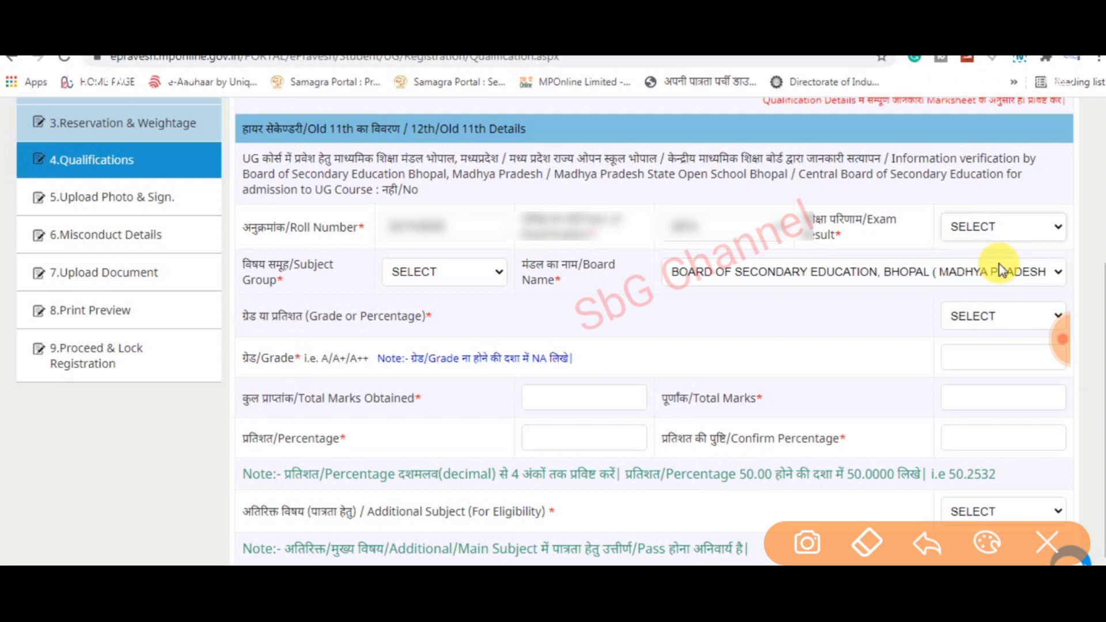
- Choose MATHS GROUP as the subject group and PERCENTAGE as the result basis
{"action": "left_click", "coordinate": [472, 272]}
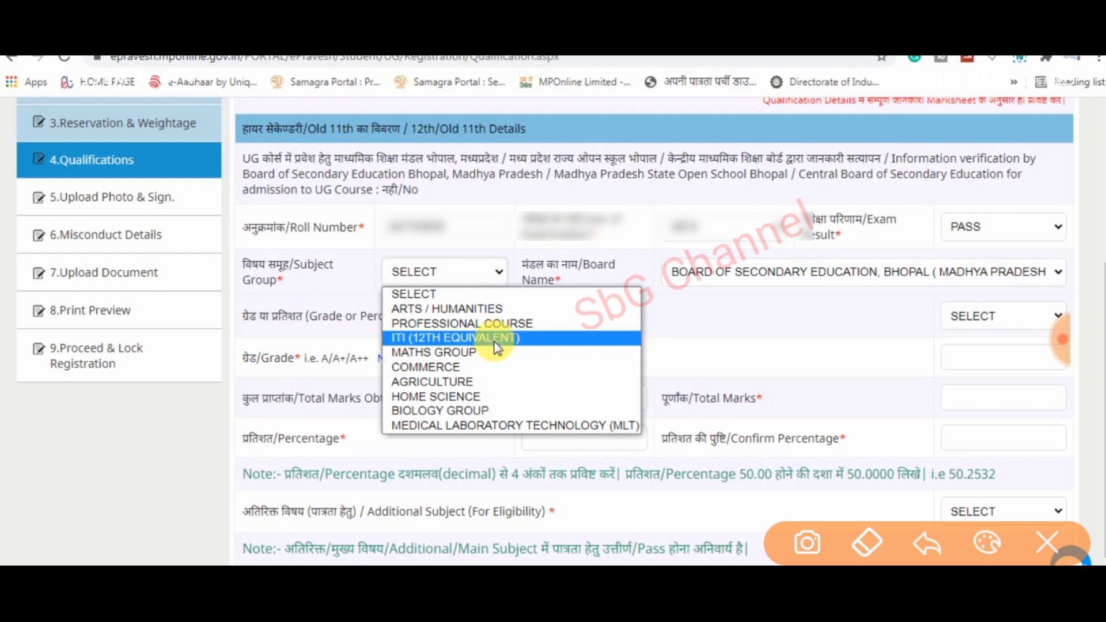
{"action": "left_click", "coordinate": [464, 352]}
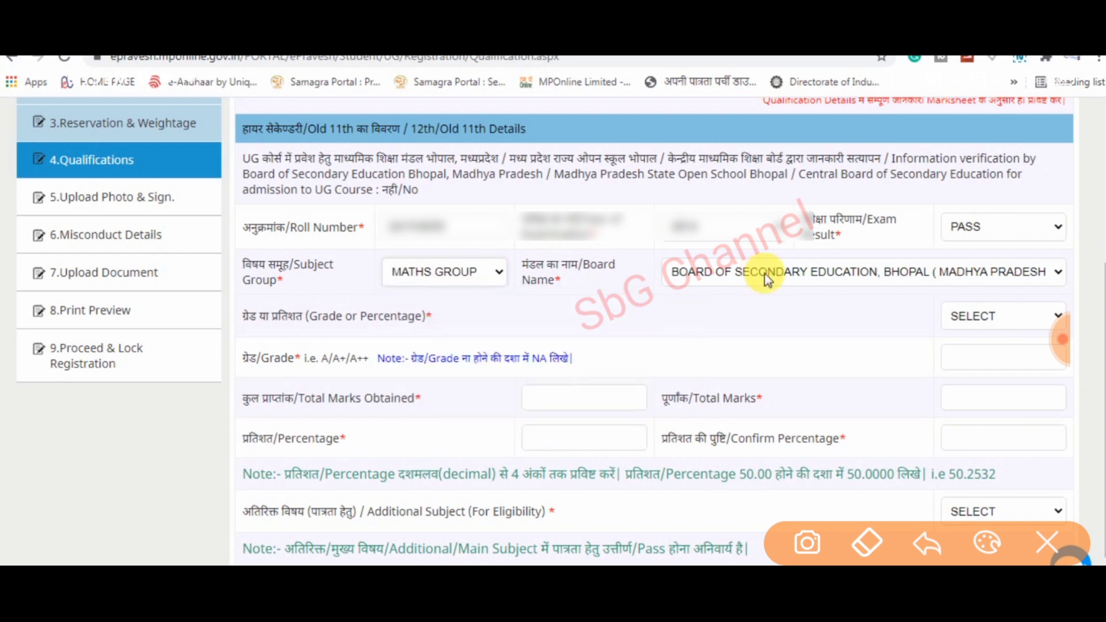
{"action": "left_click", "coordinate": [1006, 318]}
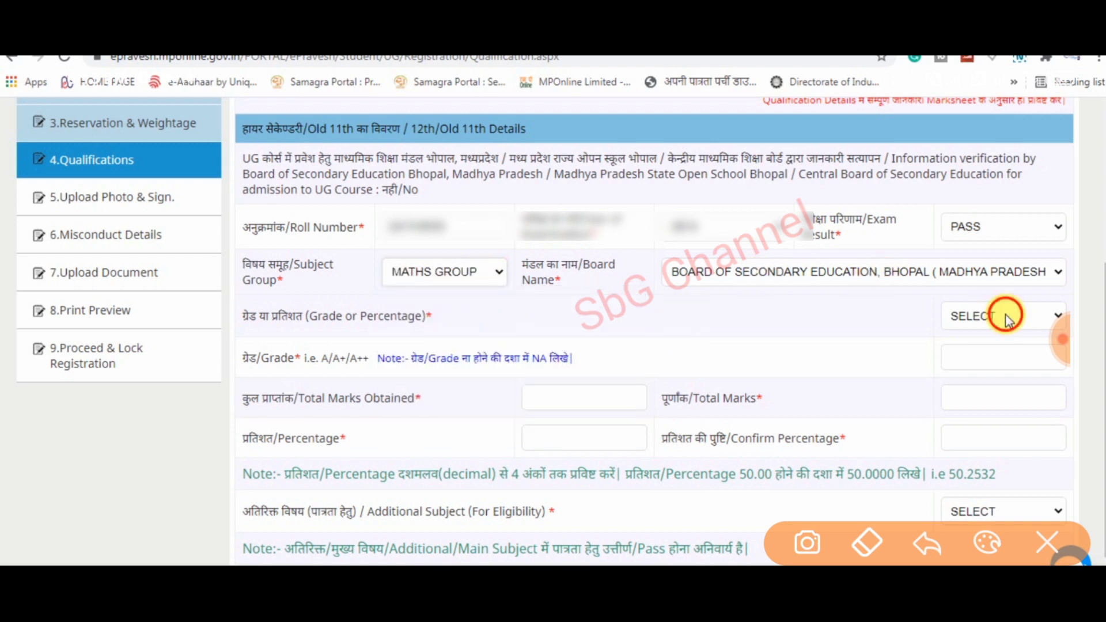
{"action": "left_click", "coordinate": [999, 367]}
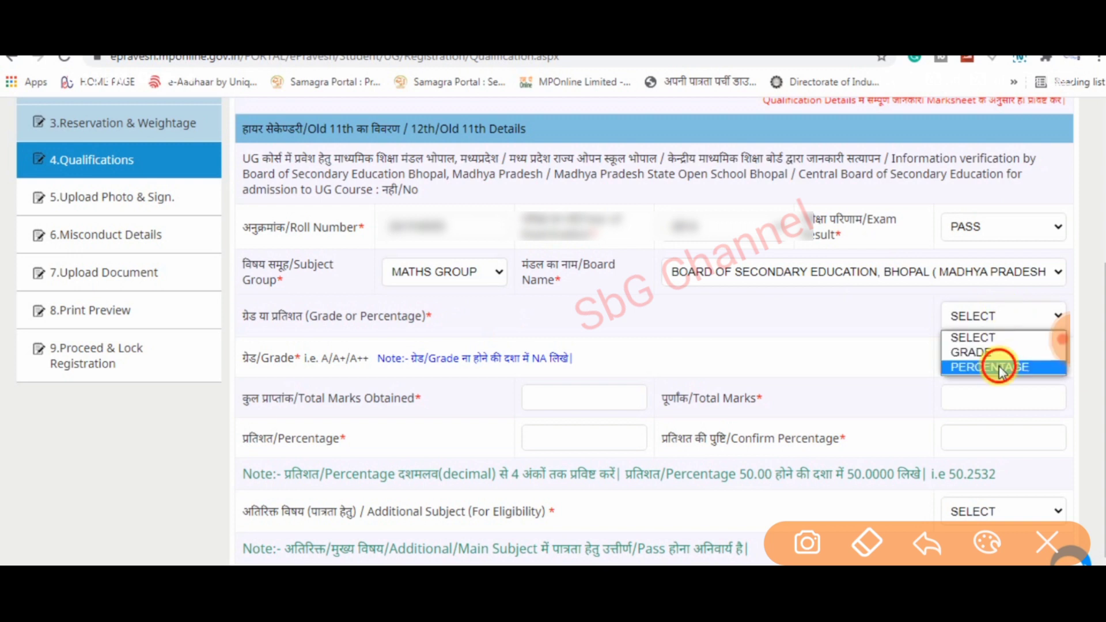
{"action": "left_click", "coordinate": [611, 395]}
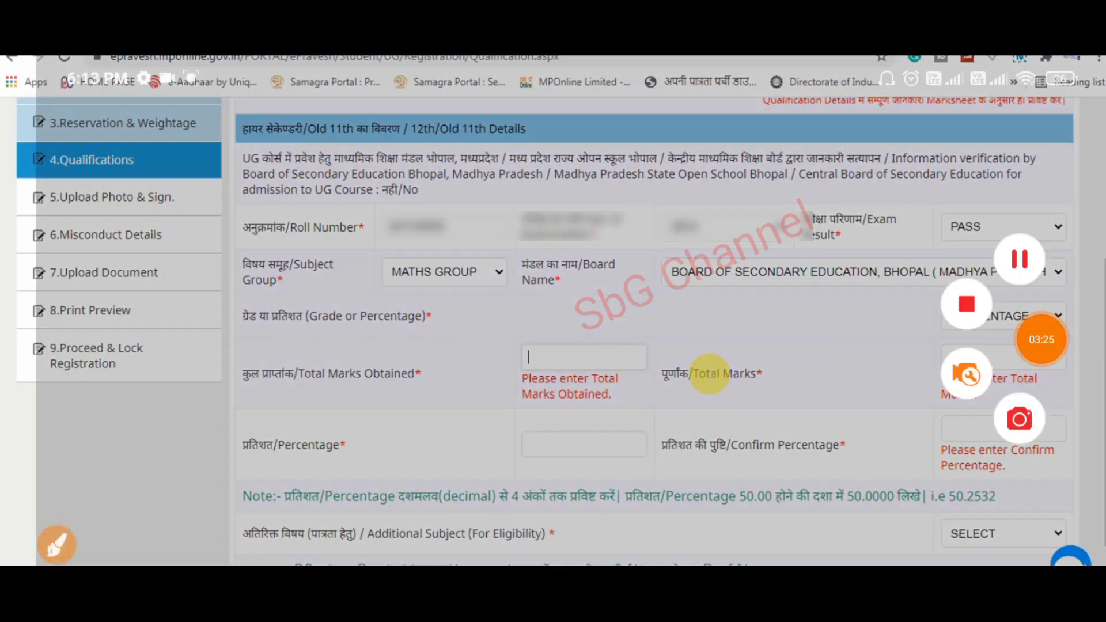
- Enter 400 marks obtained out of 500 and confirm the percentage as 80.0000
{"action": "left_click", "coordinate": [574, 360]}
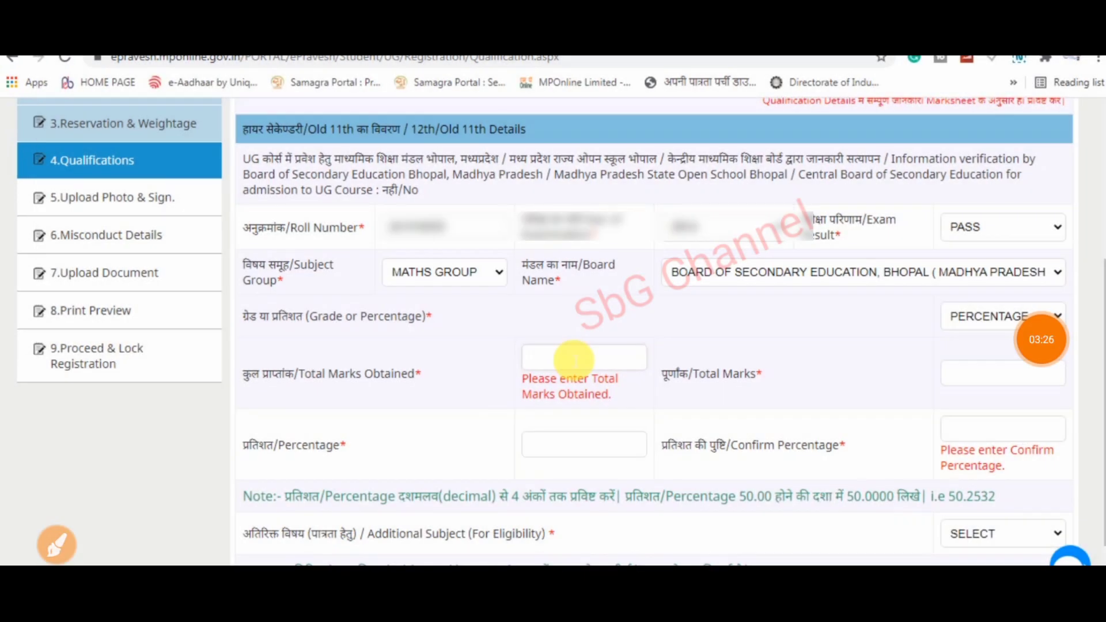
{"action": "type", "text": "400"}
{"action": "key", "text": "Tab"}
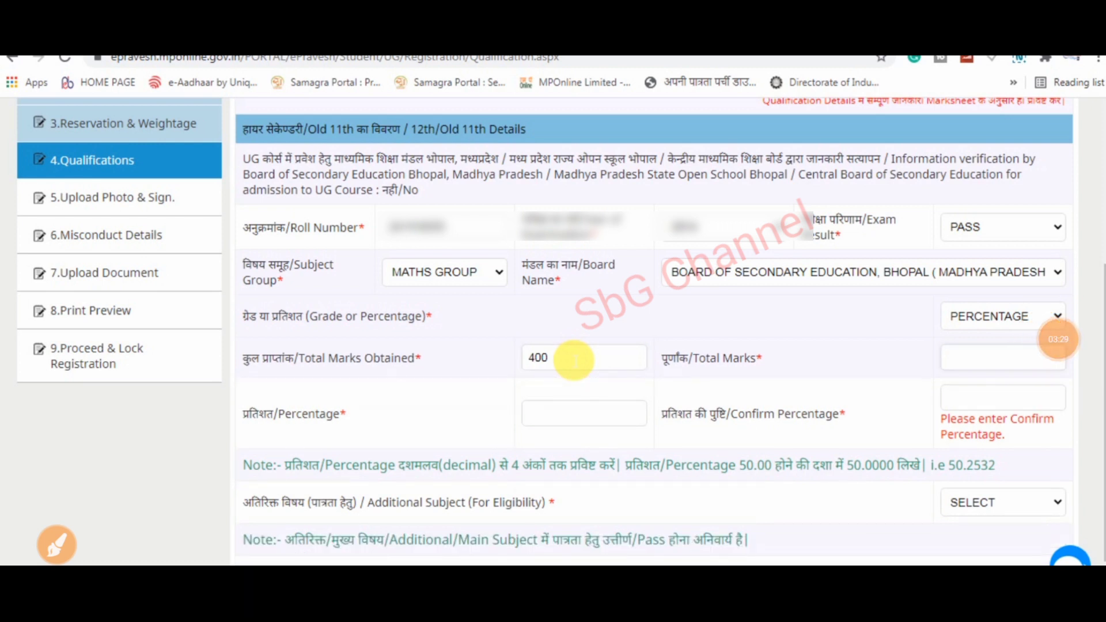
{"action": "type", "text": "500"}
{"action": "key", "text": "Tab"}
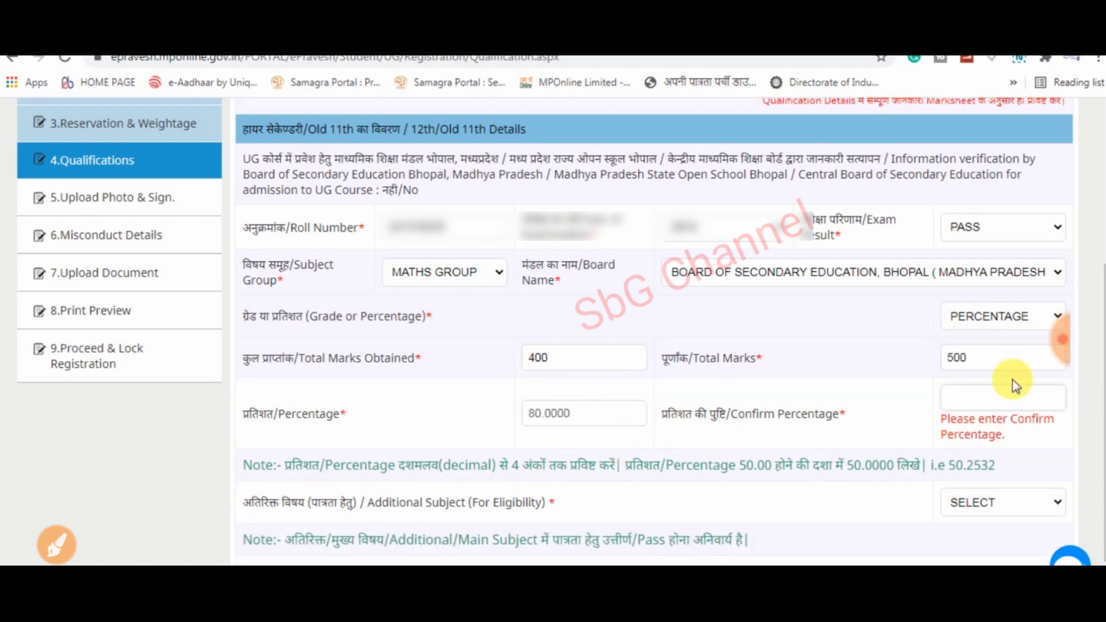
{"action": "type", "text": "80"}
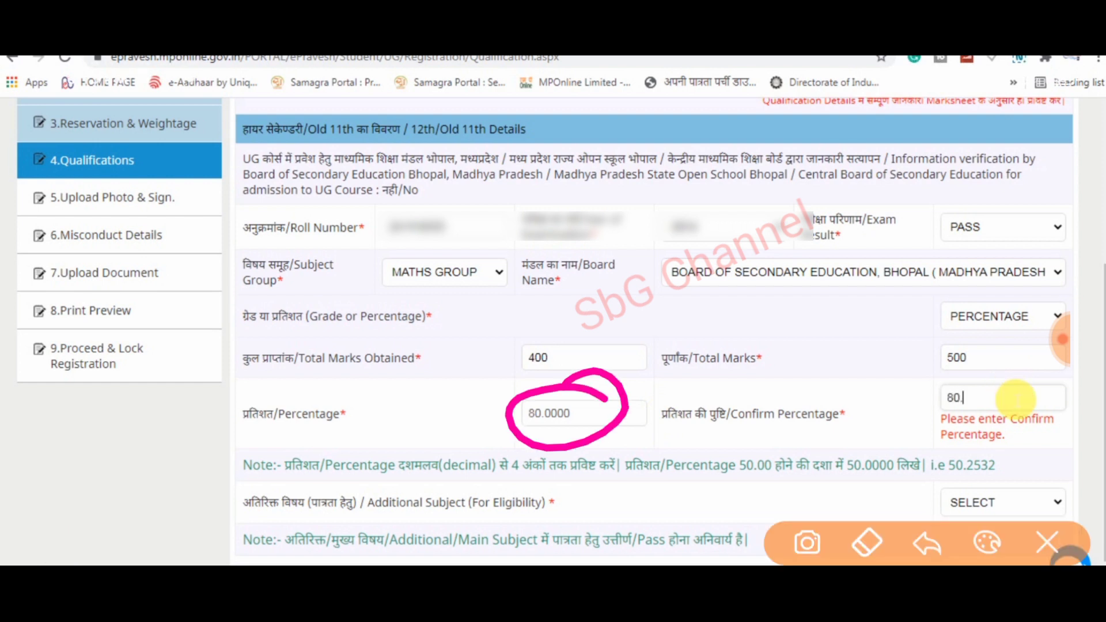
{"action": "type", "text": ".0000"}
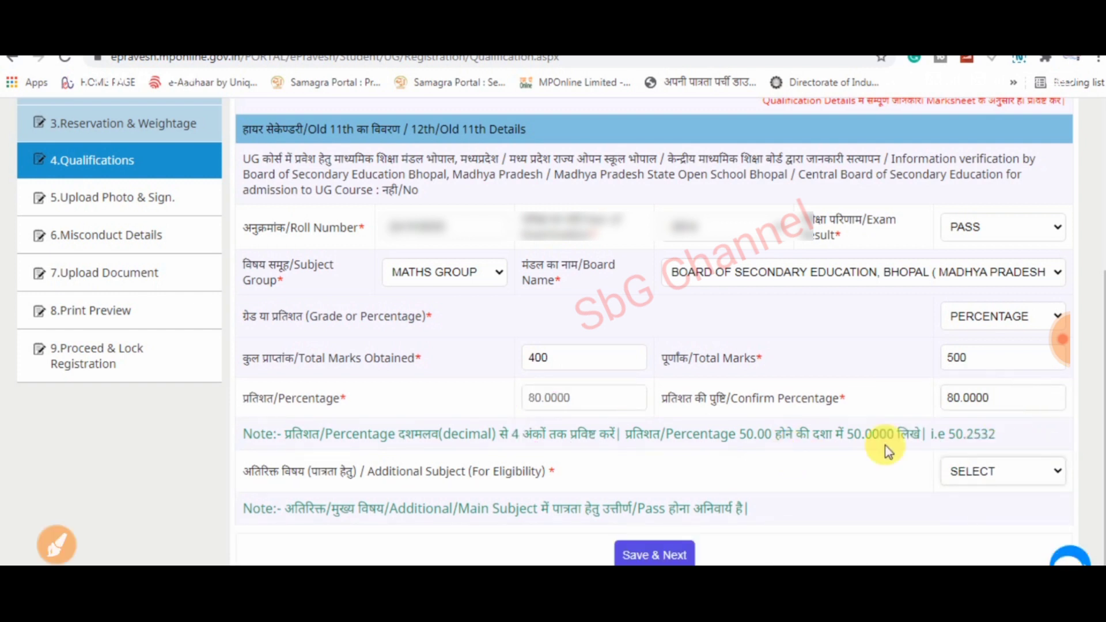
- Try YES for the additional eligibility subject, acknowledge the alert, then switch it to NO
{"action": "left_click", "coordinate": [1002, 472]}
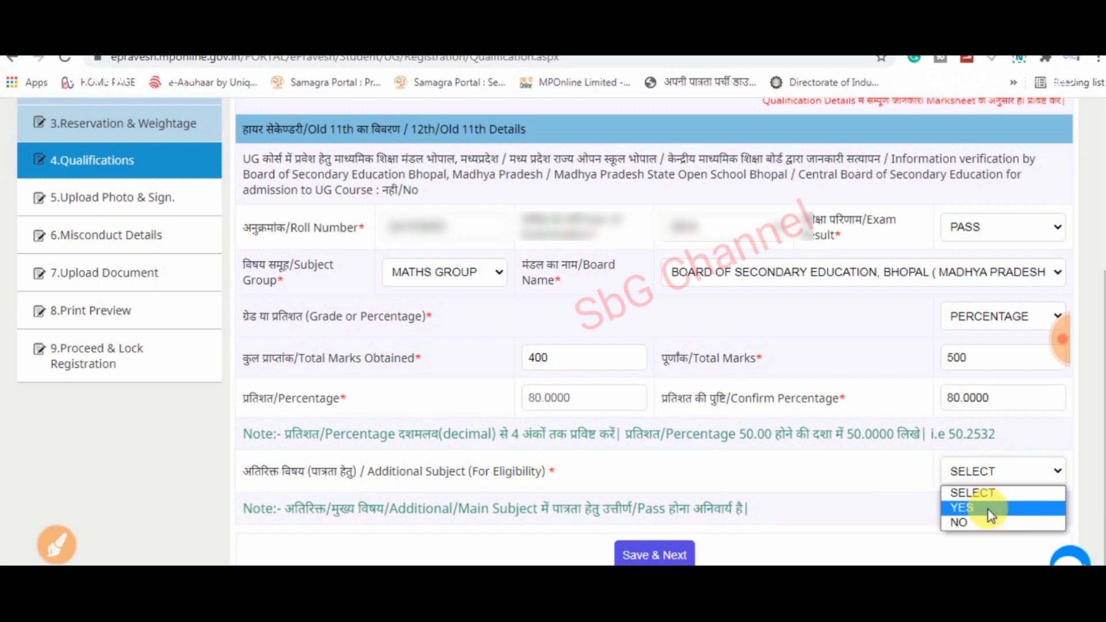
{"action": "left_click", "coordinate": [987, 509]}
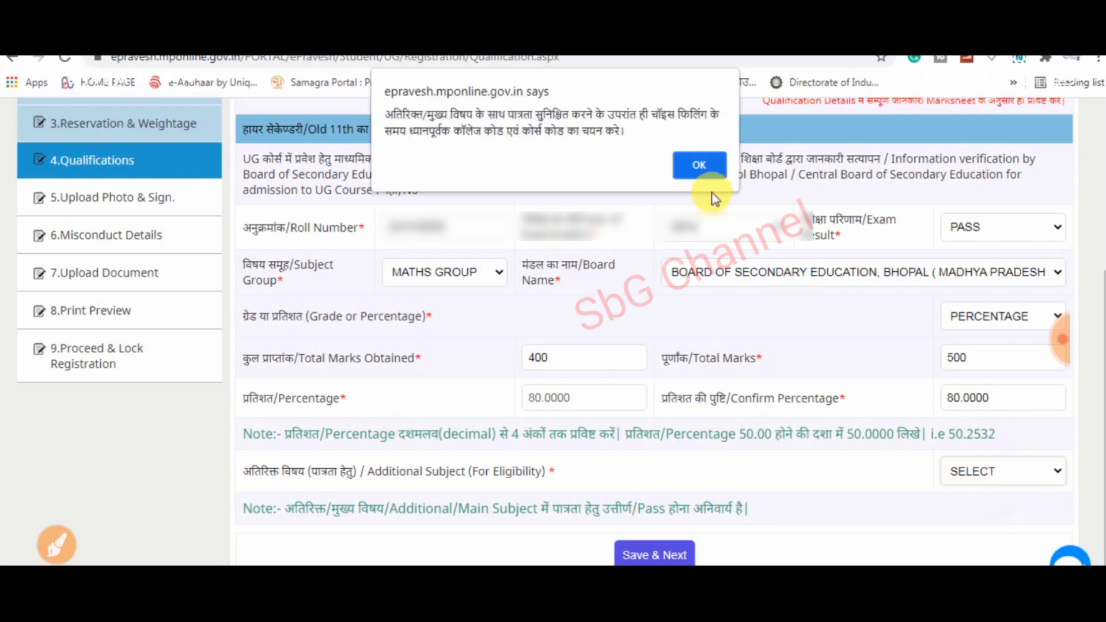
{"action": "left_click", "coordinate": [701, 171]}
{"action": "scroll", "coordinate": [874, 358], "scroll_direction": "down", "scroll_amount": 5}
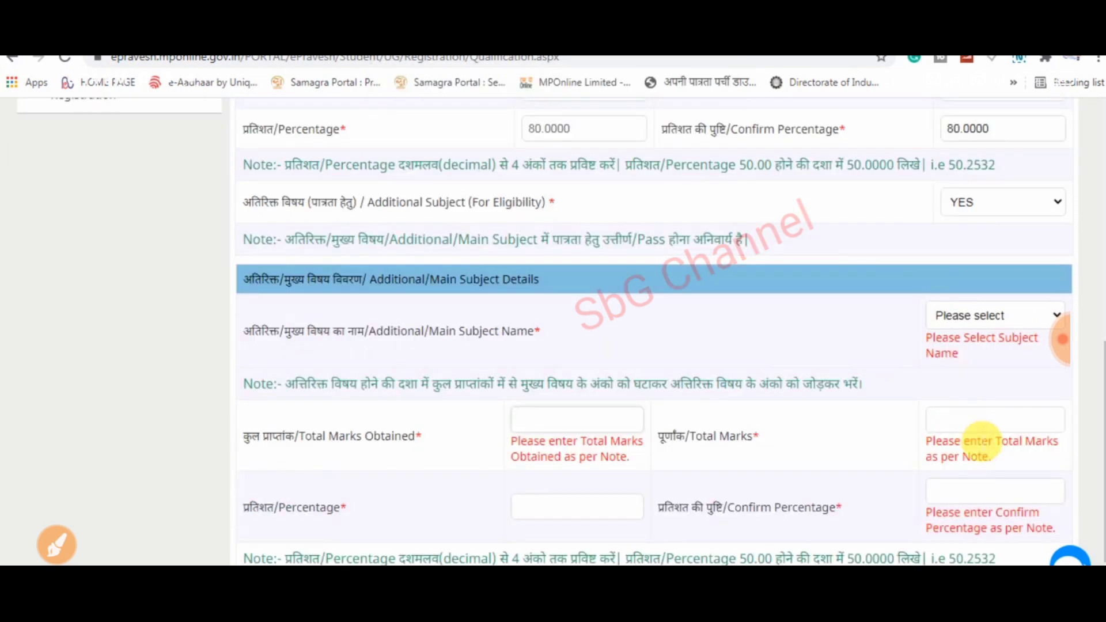
{"action": "scroll", "coordinate": [980, 437], "scroll_direction": "down", "scroll_amount": 1}
{"action": "left_click", "coordinate": [522, 343]}
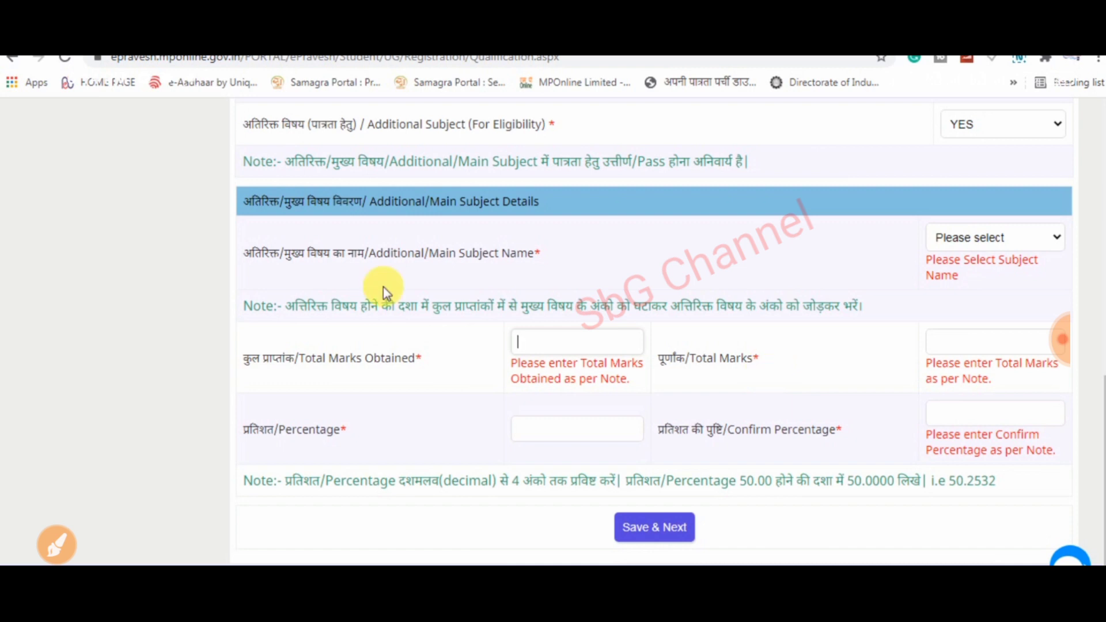
{"action": "left_click", "coordinate": [976, 245]}
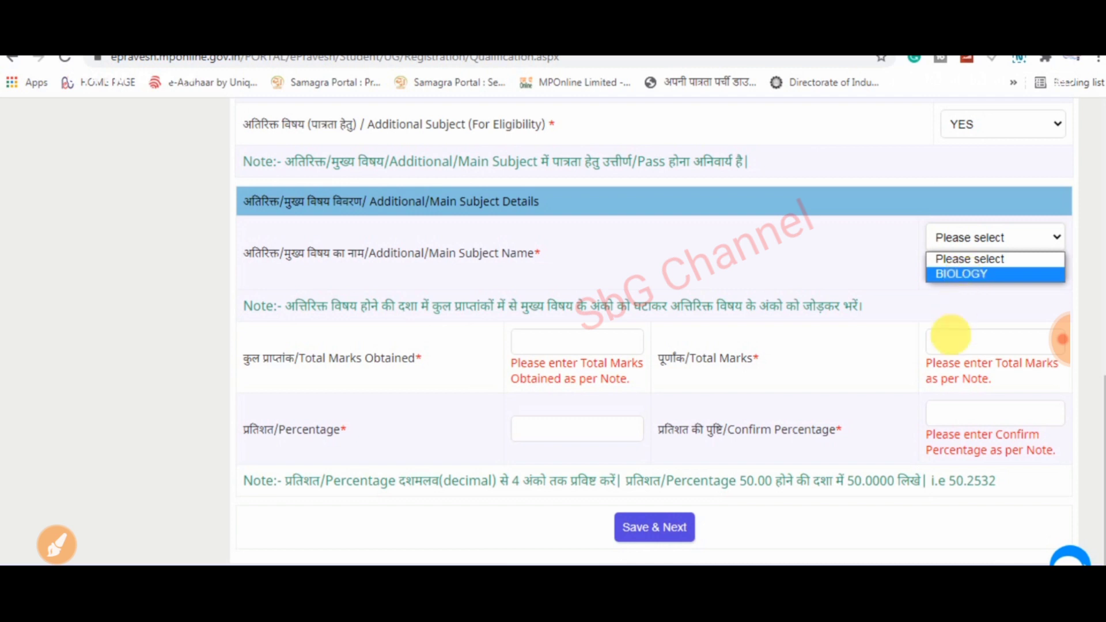
{"action": "left_click", "coordinate": [960, 258]}
{"action": "left_click", "coordinate": [990, 138]}
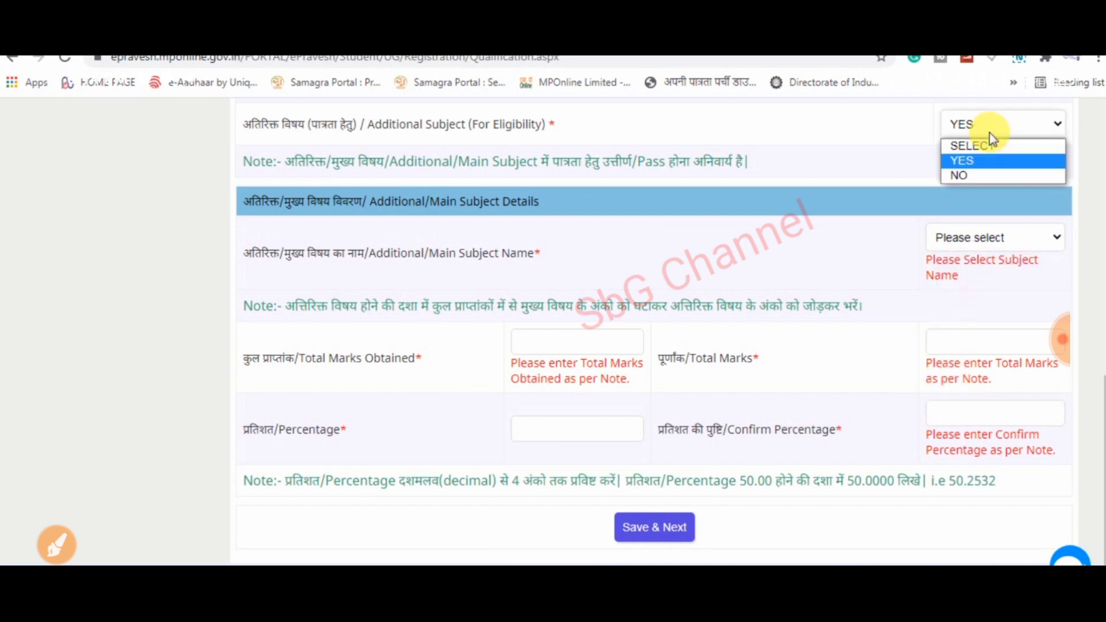
{"action": "left_click", "coordinate": [979, 176]}
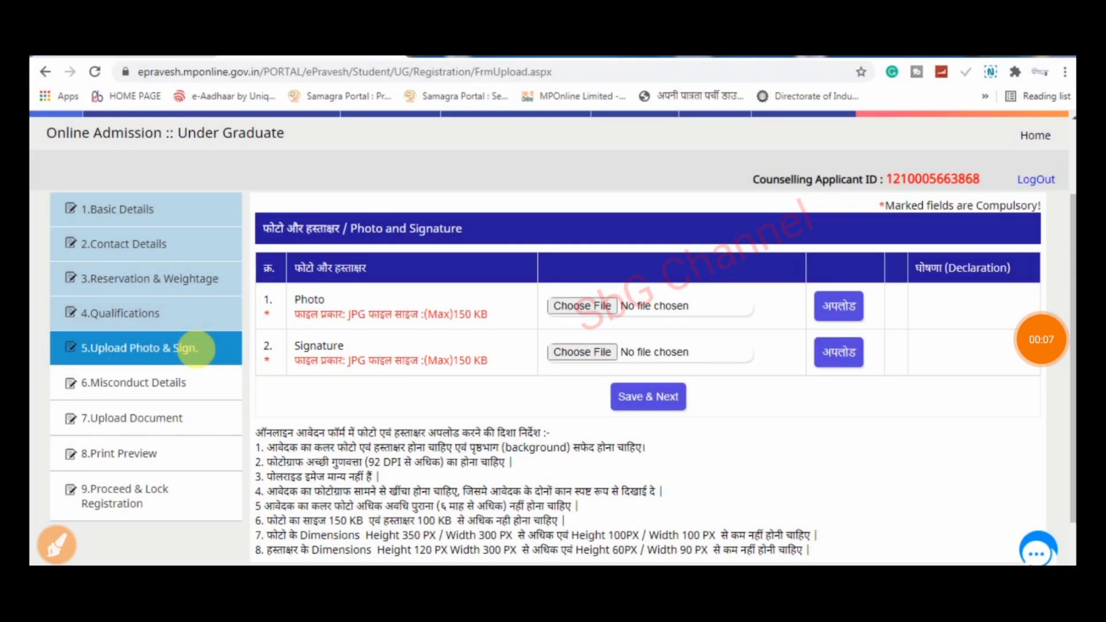
{"action": "left_click_drag", "start_coordinate": [646, 297], "coordinate": [745, 227]}
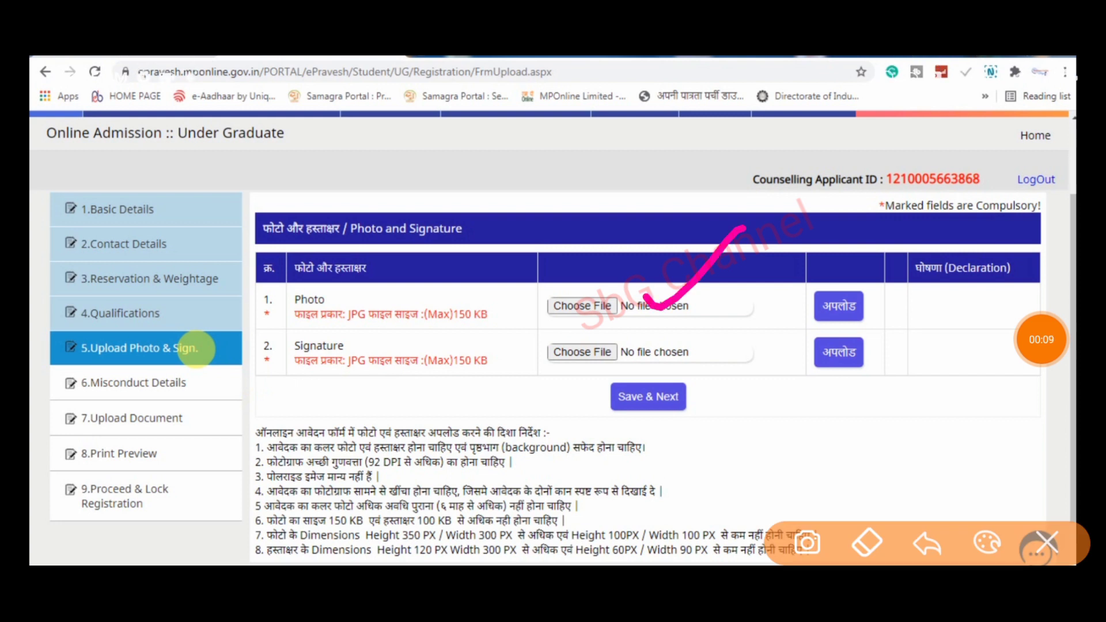
{"action": "left_click_drag", "start_coordinate": [685, 326], "coordinate": [811, 251]}
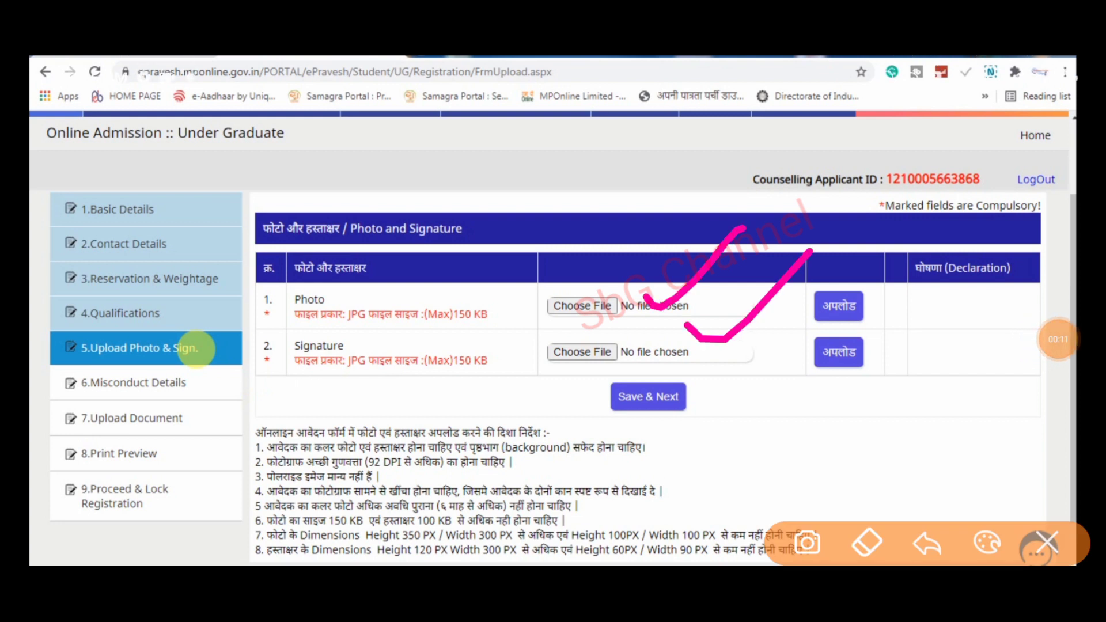
{"action": "mouse_move", "coordinate": [530, 291]}
{"action": "left_mouse_down"}
{"action": "mouse_move", "coordinate": [452, 283]}
{"action": "mouse_move", "coordinate": [446, 269]}
{"action": "left_mouse_up"}
{"action": "left_click_drag", "start_coordinate": [903, 335], "coordinate": [926, 394]}
{"action": "mouse_move", "coordinate": [945, 349]}
{"action": "left_mouse_down"}
{"action": "mouse_move", "coordinate": [971, 324]}
{"action": "mouse_move", "coordinate": [983, 376]}
{"action": "left_mouse_up"}
{"action": "mouse_move", "coordinate": [970, 324]}
{"action": "left_mouse_down"}
{"action": "mouse_move", "coordinate": [1012, 344]}
{"action": "mouse_move", "coordinate": [1018, 293]}
{"action": "left_mouse_up"}
{"action": "left_click_drag", "start_coordinate": [898, 436], "coordinate": [1064, 333]}
{"action": "left_click_drag", "start_coordinate": [904, 469], "coordinate": [1025, 383]}
{"action": "mouse_move", "coordinate": [1003, 297]}
{"action": "left_mouse_down"}
{"action": "mouse_move", "coordinate": [893, 427]}
{"action": "mouse_move", "coordinate": [865, 316]}
{"action": "left_mouse_up"}
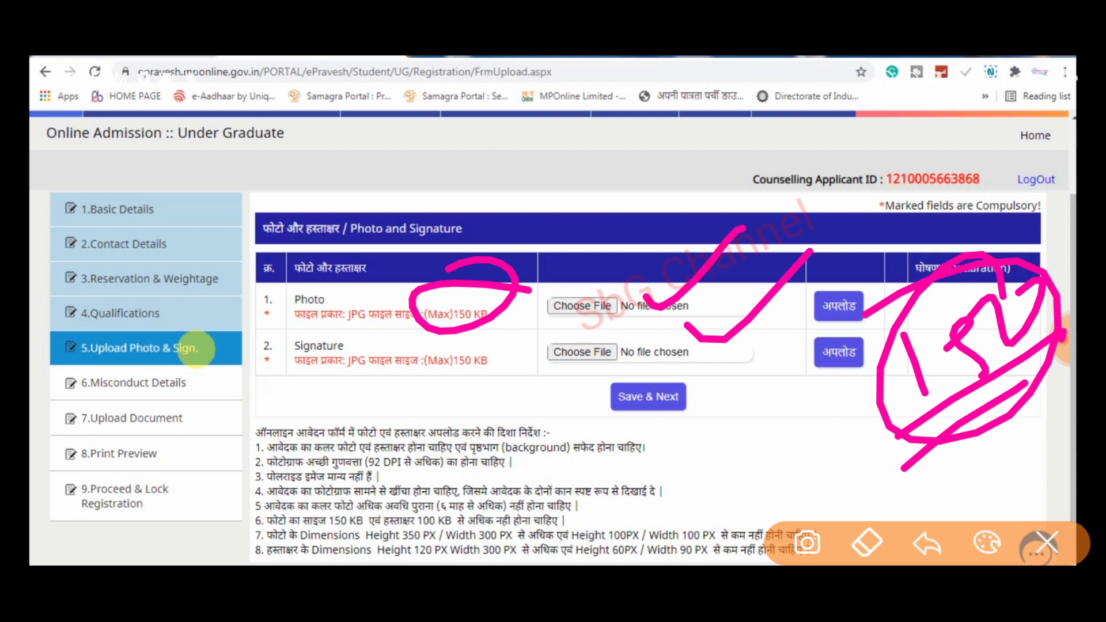
{"action": "mouse_move", "coordinate": [681, 416]}
{"action": "left_mouse_down"}
{"action": "mouse_move", "coordinate": [584, 439]}
{"action": "mouse_move", "coordinate": [698, 417]}
{"action": "mouse_move", "coordinate": [591, 411]}
{"action": "left_mouse_up"}
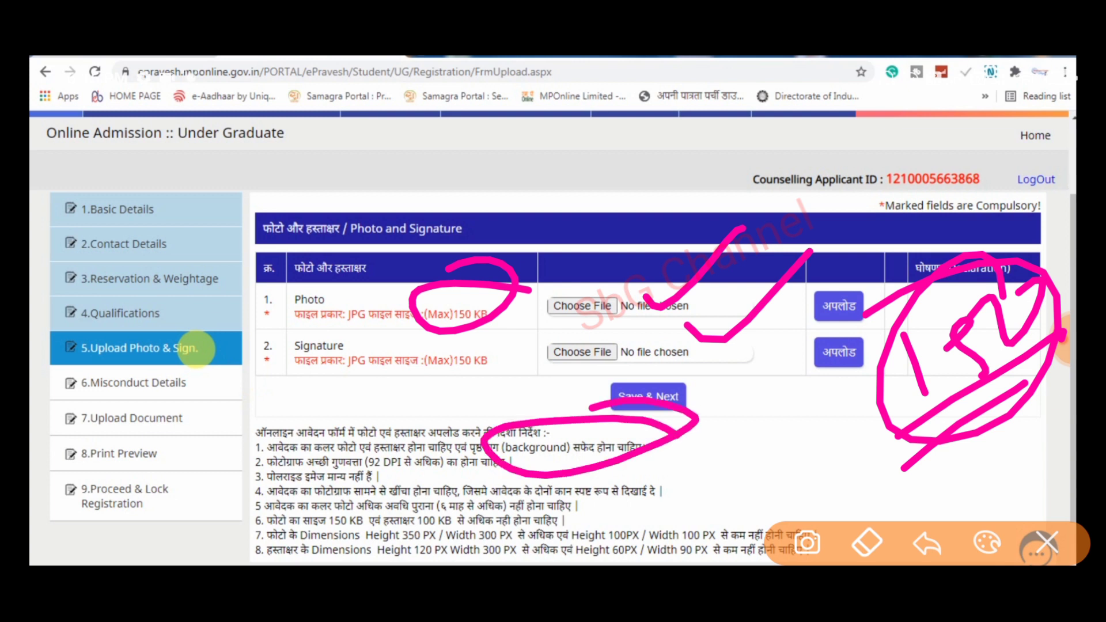
{"action": "mouse_move", "coordinate": [600, 514]}
{"action": "left_mouse_down"}
{"action": "mouse_move", "coordinate": [291, 499]}
{"action": "mouse_move", "coordinate": [627, 508]}
{"action": "mouse_move", "coordinate": [561, 481]}
{"action": "left_mouse_up"}
{"action": "left_click_drag", "start_coordinate": [567, 237], "coordinate": [544, 277]}
{"action": "left_click_drag", "start_coordinate": [594, 206], "coordinate": [591, 253]}
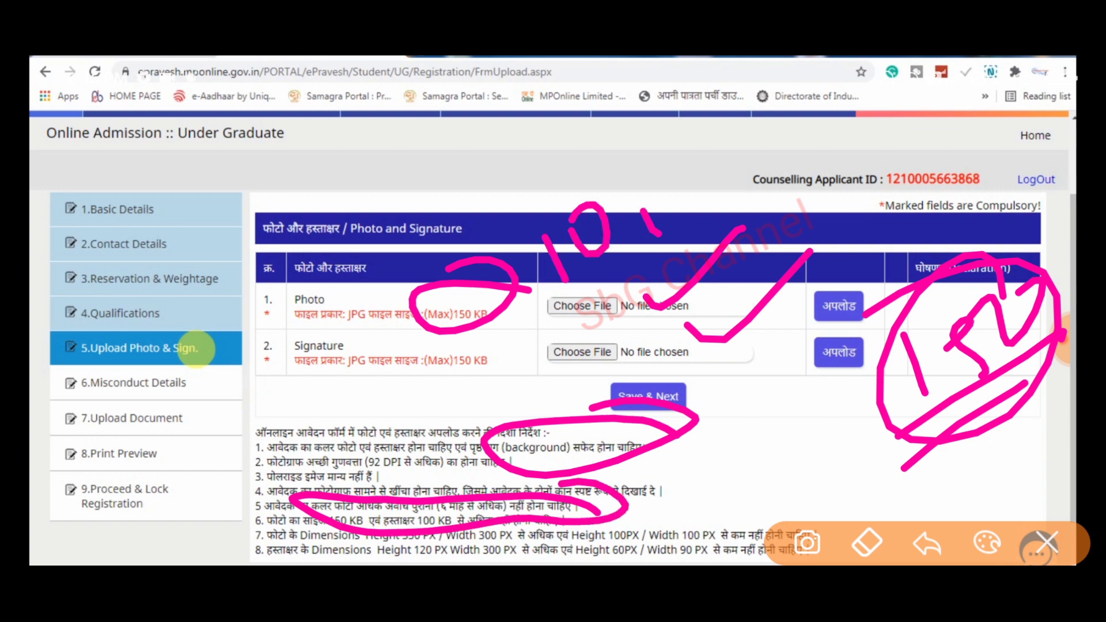
{"action": "left_click_drag", "start_coordinate": [673, 199], "coordinate": [664, 234]}
{"action": "mouse_move", "coordinate": [723, 189]}
{"action": "left_mouse_down"}
{"action": "mouse_move", "coordinate": [744, 170]}
{"action": "mouse_move", "coordinate": [766, 186]}
{"action": "left_mouse_up"}
{"action": "mouse_move", "coordinate": [792, 145]}
{"action": "left_mouse_down"}
{"action": "mouse_move", "coordinate": [812, 179]}
{"action": "mouse_move", "coordinate": [817, 137]}
{"action": "left_mouse_up"}
{"action": "left_click_drag", "start_coordinate": [527, 331], "coordinate": [927, 113]}
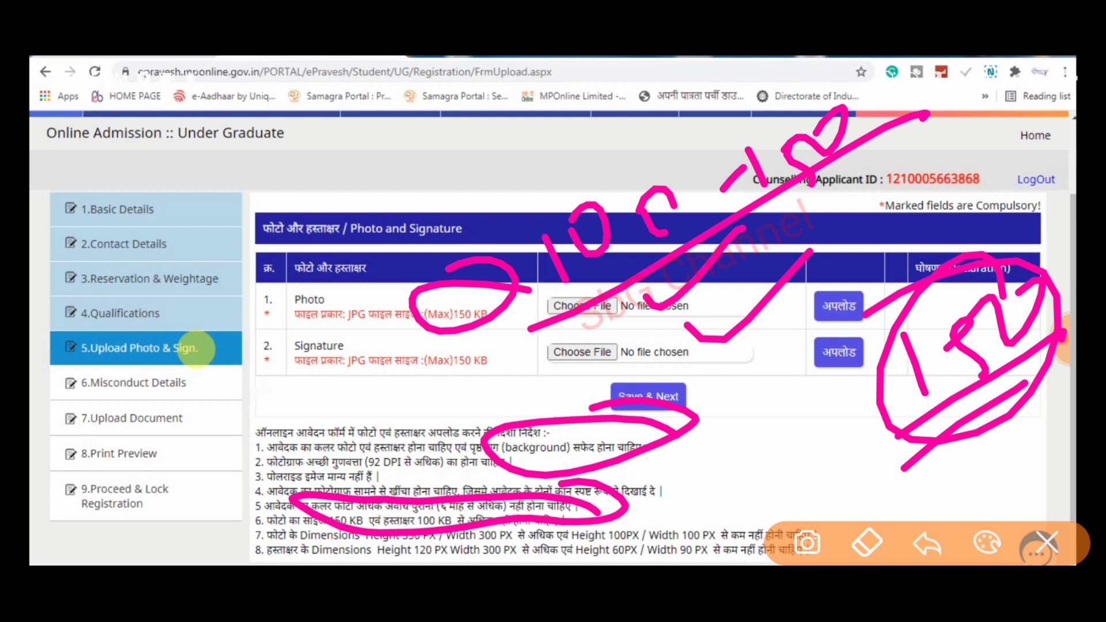
{"action": "left_click", "coordinate": [1047, 542]}
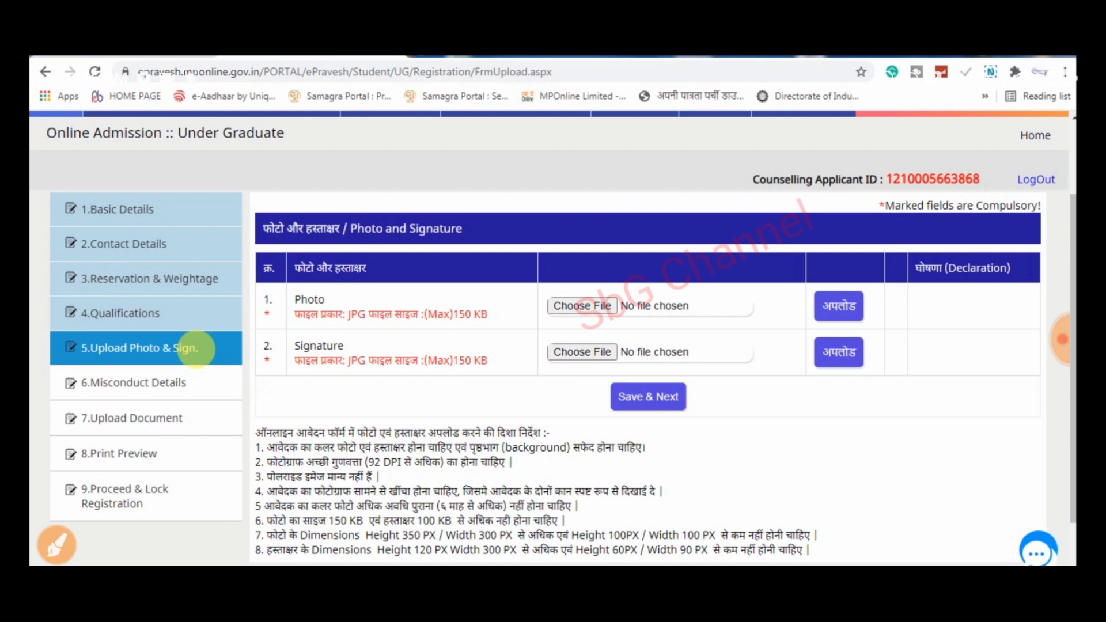
{"action": "left_click", "coordinate": [57, 544]}
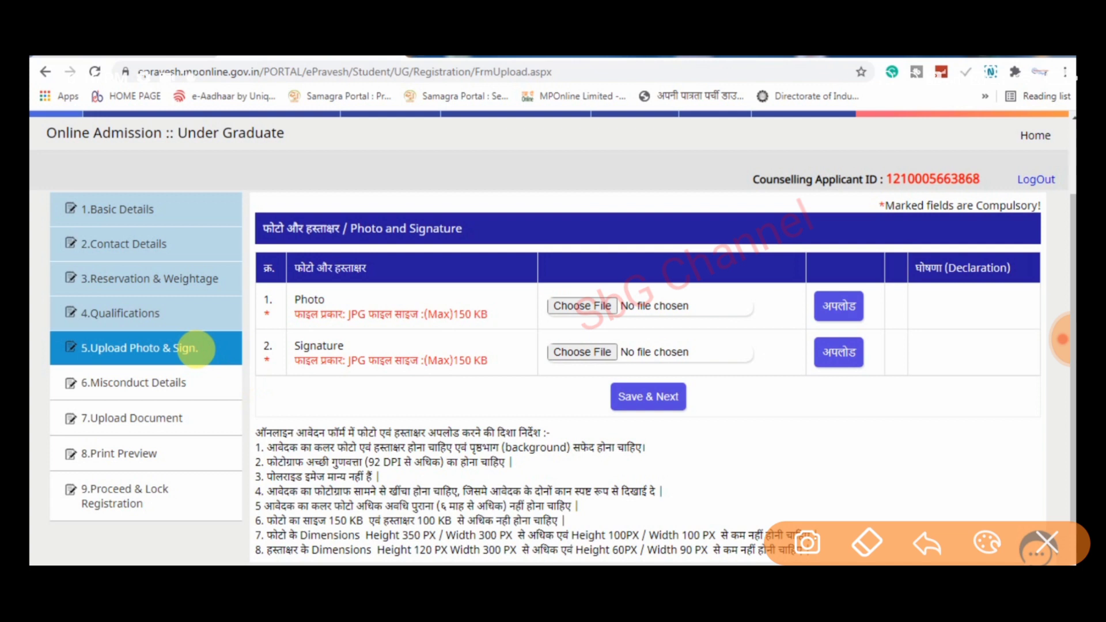
{"action": "left_click_drag", "start_coordinate": [464, 511], "coordinate": [539, 460]}
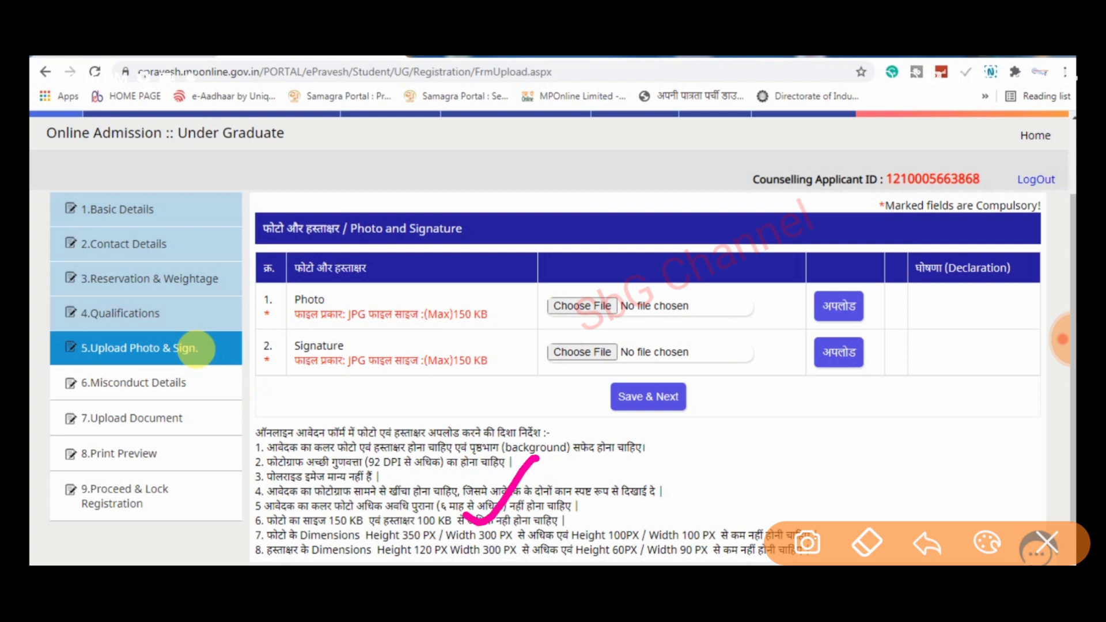
{"action": "left_click_drag", "start_coordinate": [532, 510], "coordinate": [623, 436]}
{"action": "left_click", "coordinate": [1047, 542]}
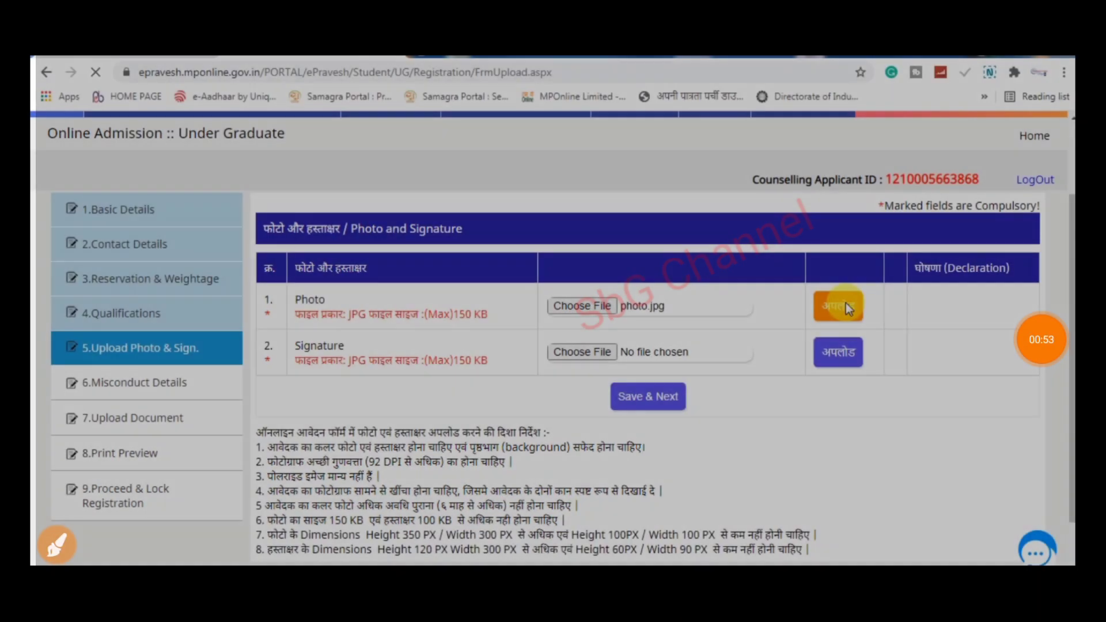
- Upload photo.jpg and declare the photo clearly visible
{"action": "left_click", "coordinate": [840, 306]}
{"action": "left_click", "coordinate": [56, 545]}
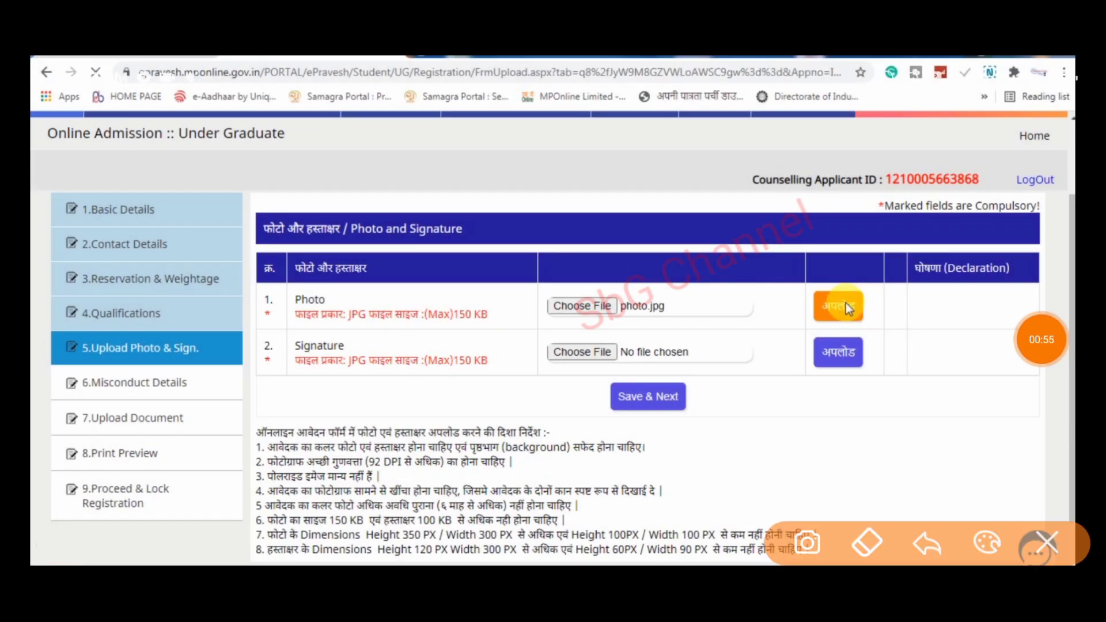
{"action": "mouse_move", "coordinate": [897, 277]}
{"action": "left_mouse_down"}
{"action": "mouse_move", "coordinate": [915, 268]}
{"action": "mouse_move", "coordinate": [841, 262]}
{"action": "left_mouse_up"}
{"action": "left_click", "coordinate": [1047, 543]}
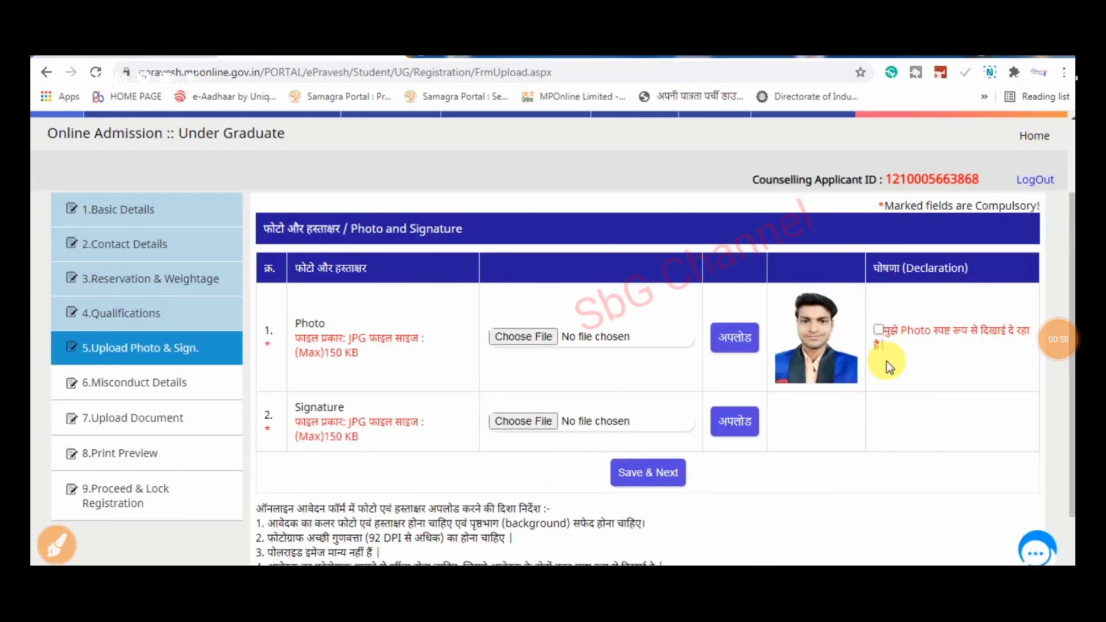
{"action": "left_click", "coordinate": [879, 333]}
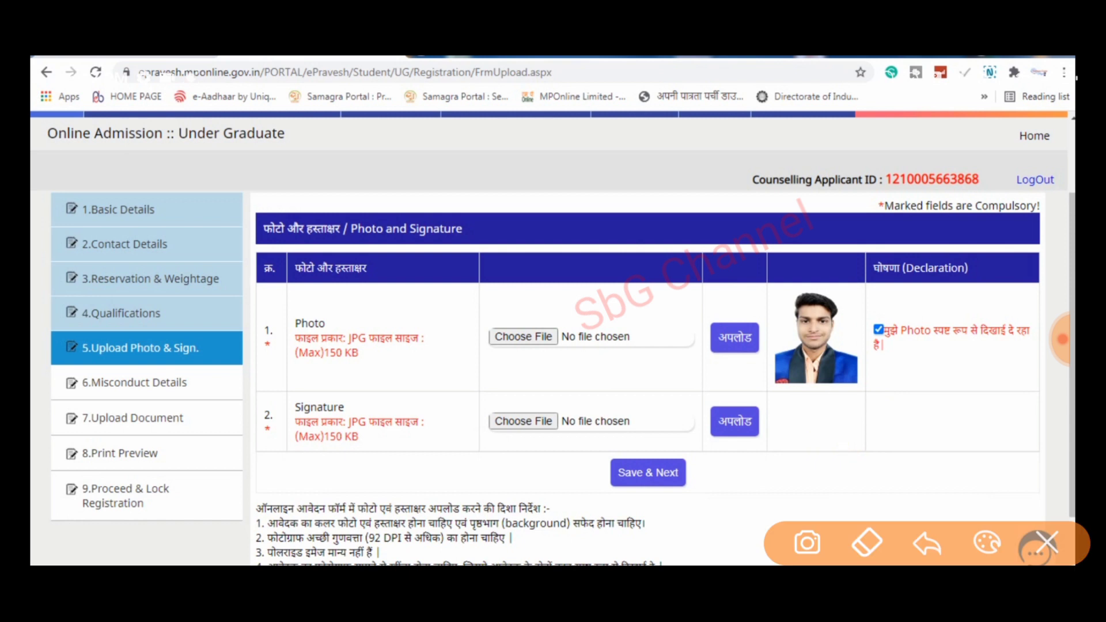
{"action": "left_click", "coordinate": [1047, 542]}
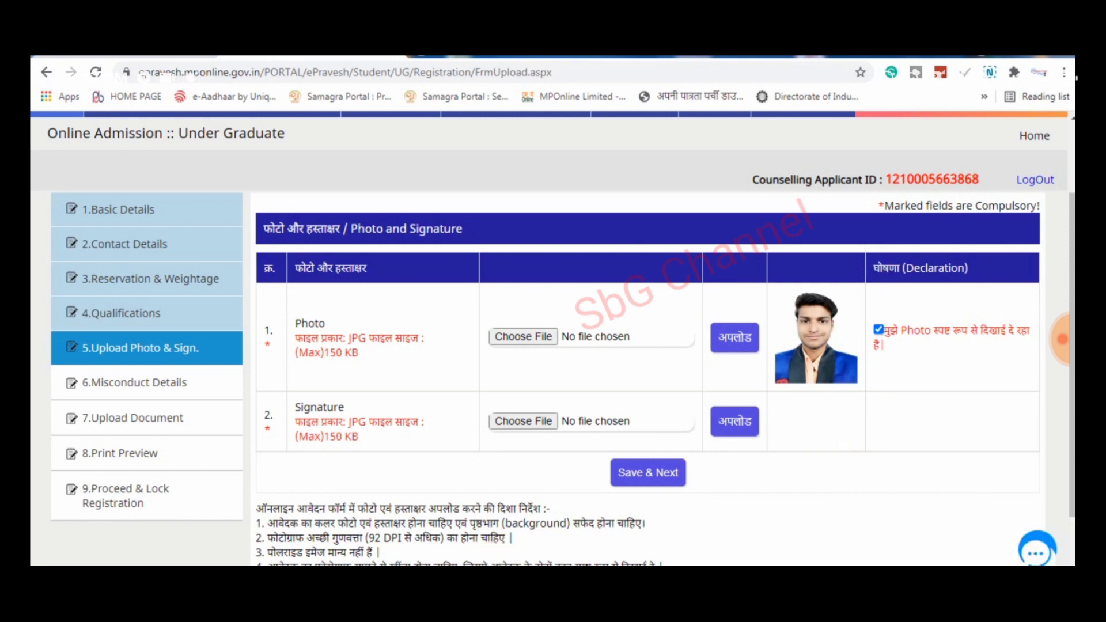
- Upload the signature, tick both clarity declarations, and save to continue
{"action": "left_click", "coordinate": [747, 419]}
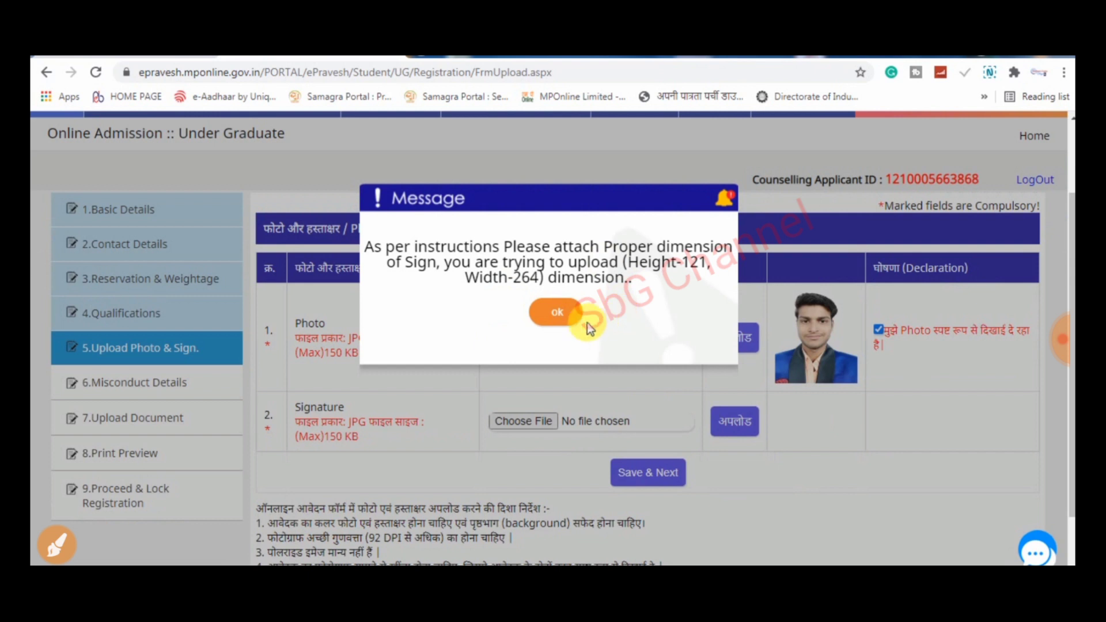
{"action": "left_click", "coordinate": [554, 318]}
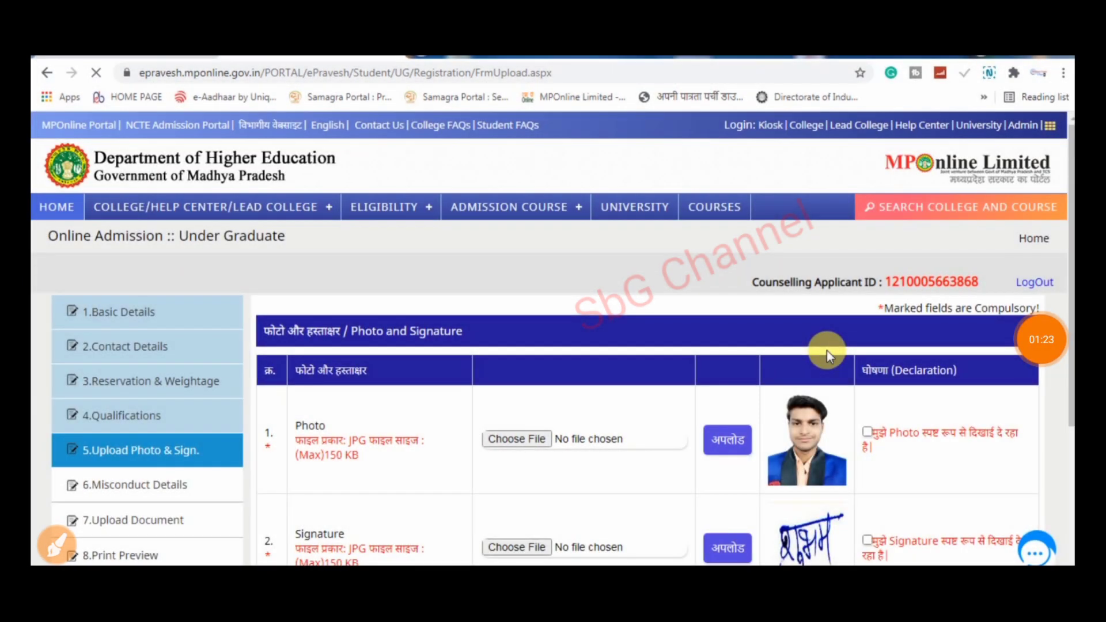
{"action": "scroll", "coordinate": [873, 331], "scroll_direction": "down", "scroll_amount": 3}
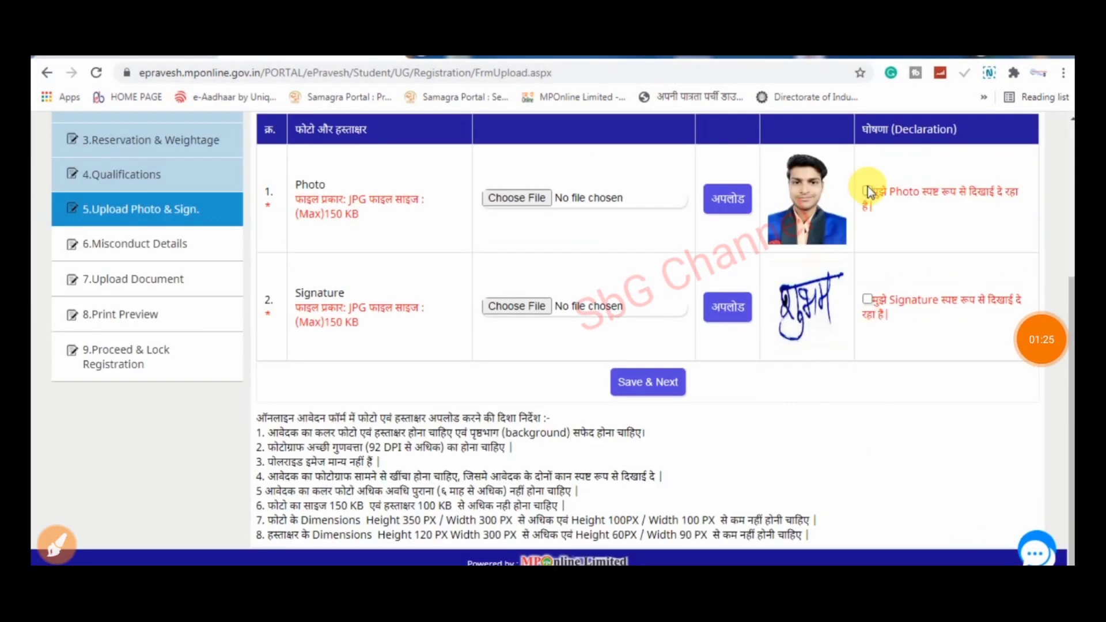
{"action": "left_click", "coordinate": [867, 191]}
{"action": "left_click", "coordinate": [875, 305]}
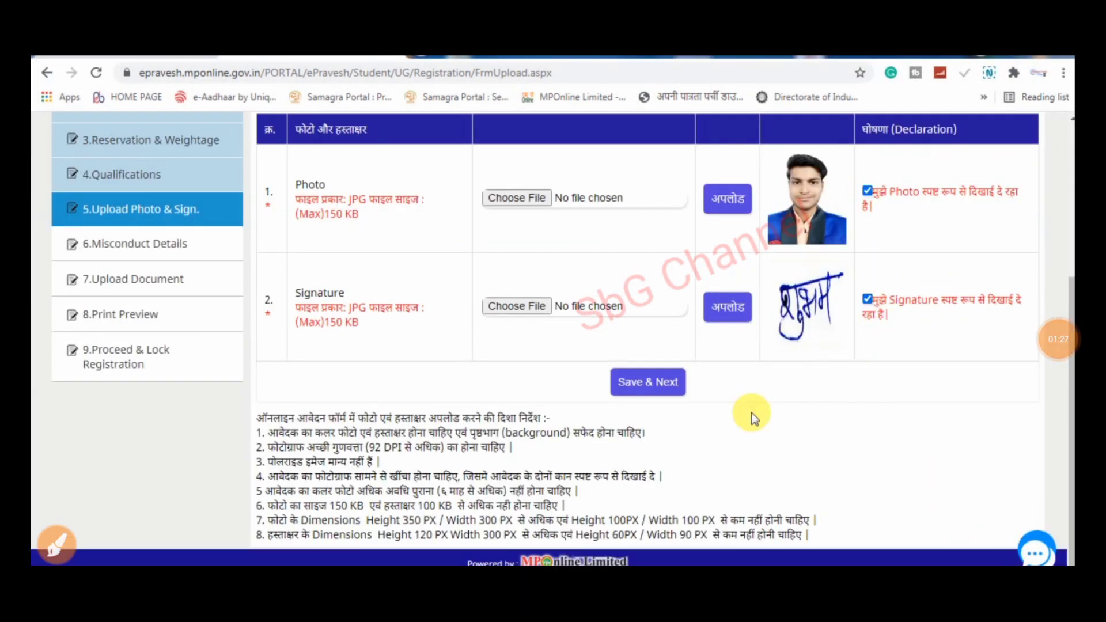
{"action": "left_click", "coordinate": [642, 393]}
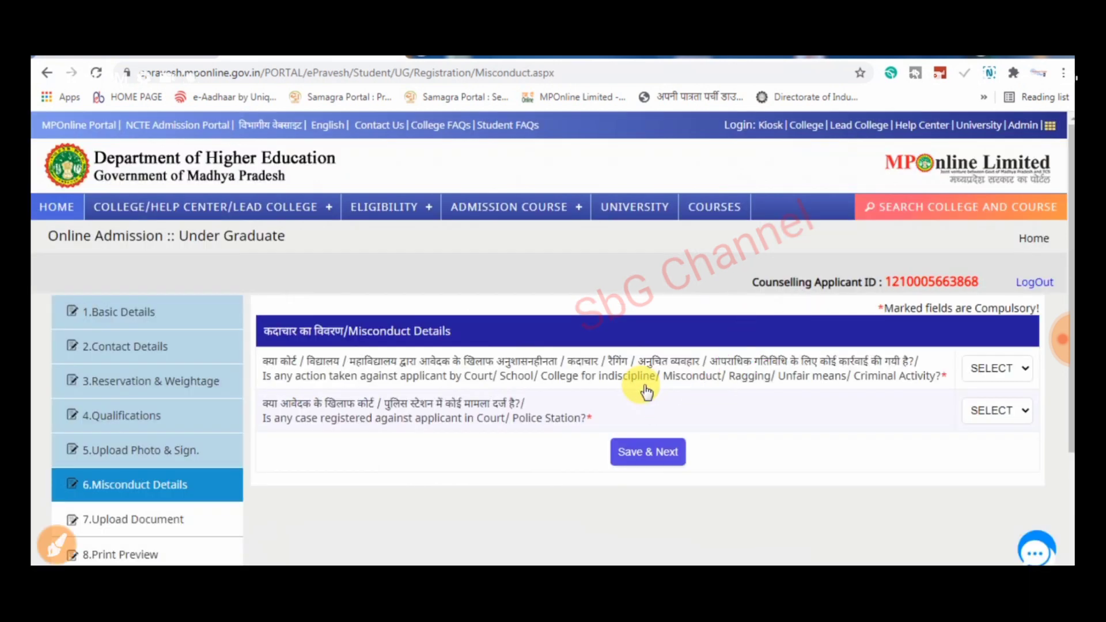
- Answer NO to the disciplinary action and registered case questions, then save and continue
{"action": "scroll", "coordinate": [571, 424], "scroll_direction": "down", "scroll_amount": 3}
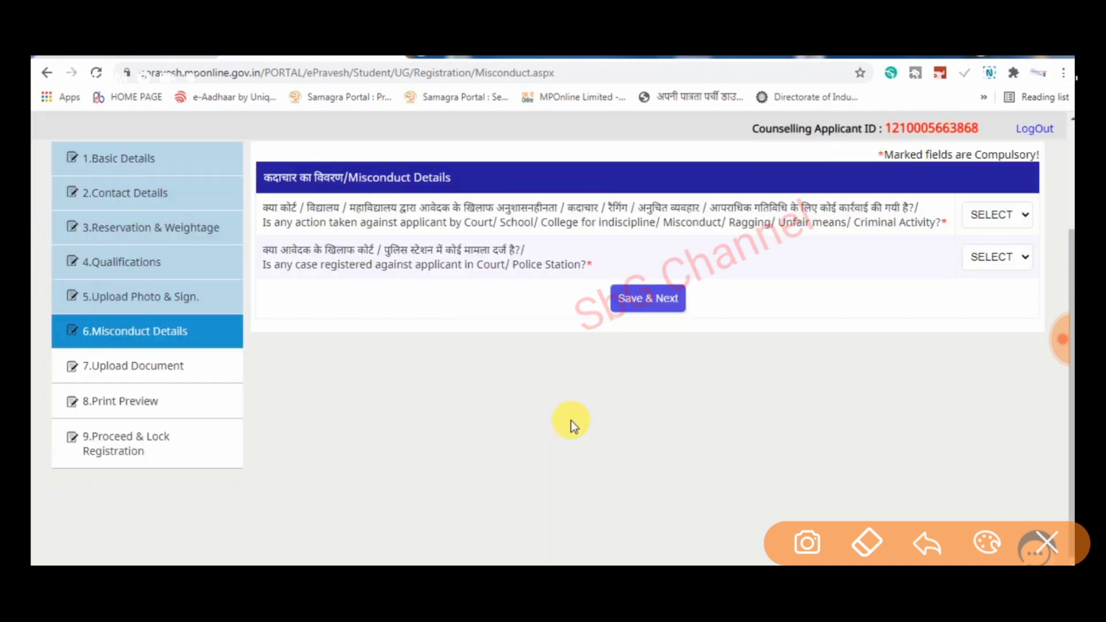
{"action": "scroll", "coordinate": [218, 396], "scroll_direction": "up", "scroll_amount": 1}
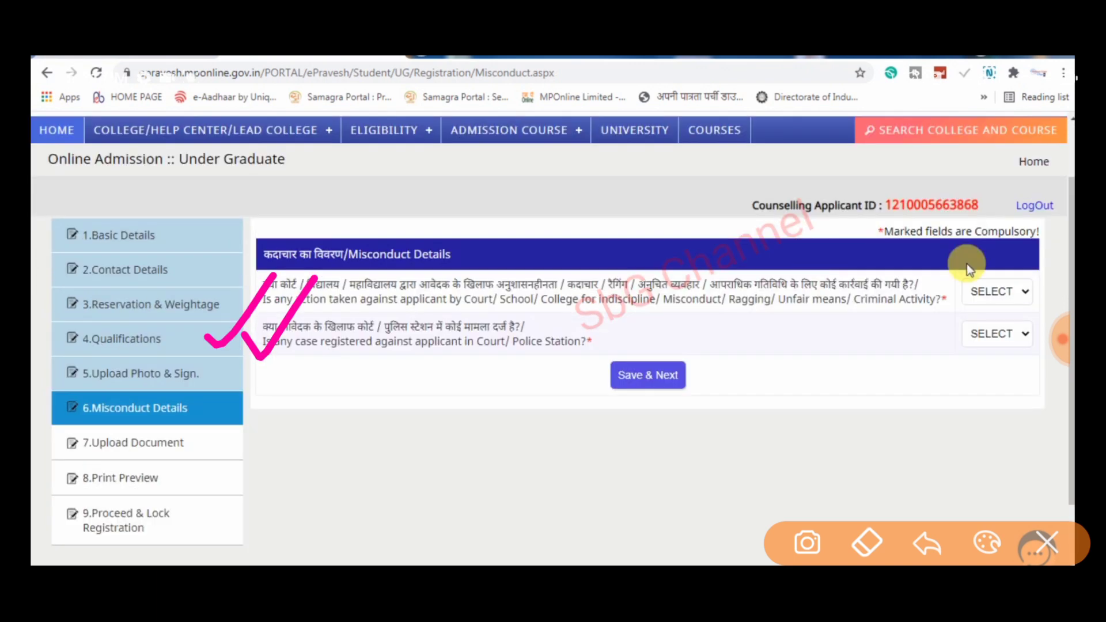
{"action": "left_click", "coordinate": [995, 296]}
{"action": "left_click", "coordinate": [992, 340]}
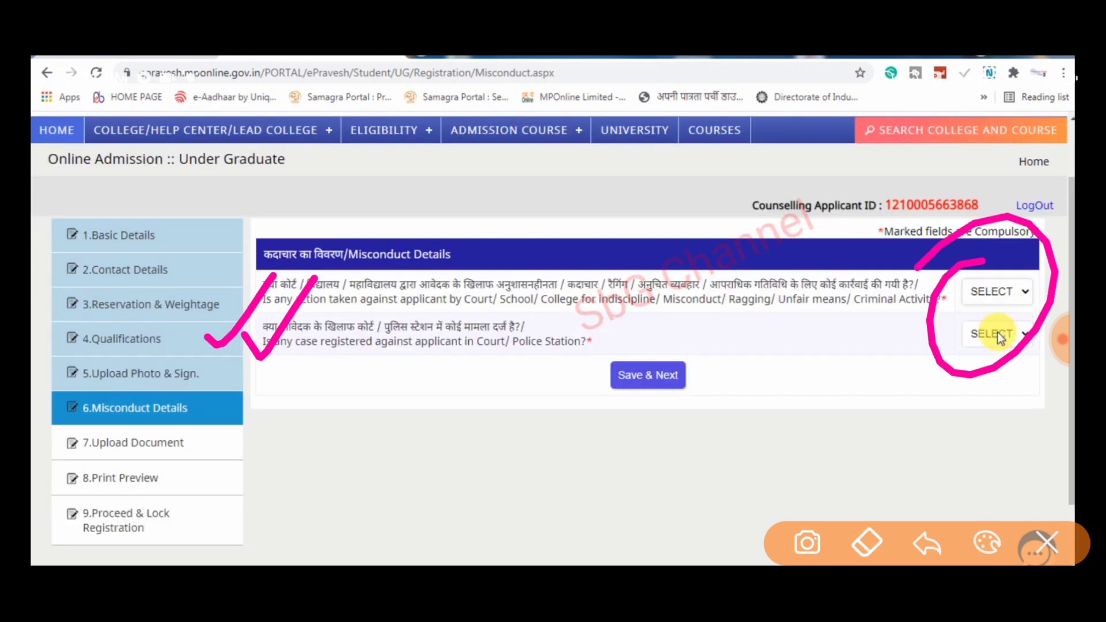
{"action": "left_click", "coordinate": [998, 333]}
{"action": "left_click", "coordinate": [984, 384]}
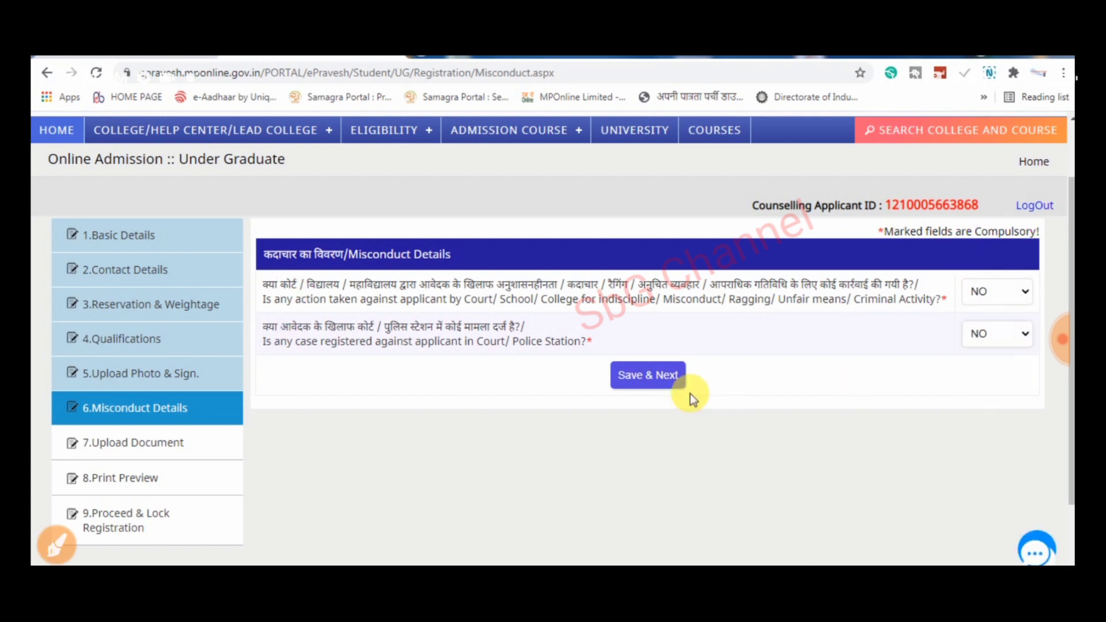
{"action": "left_click", "coordinate": [638, 376]}
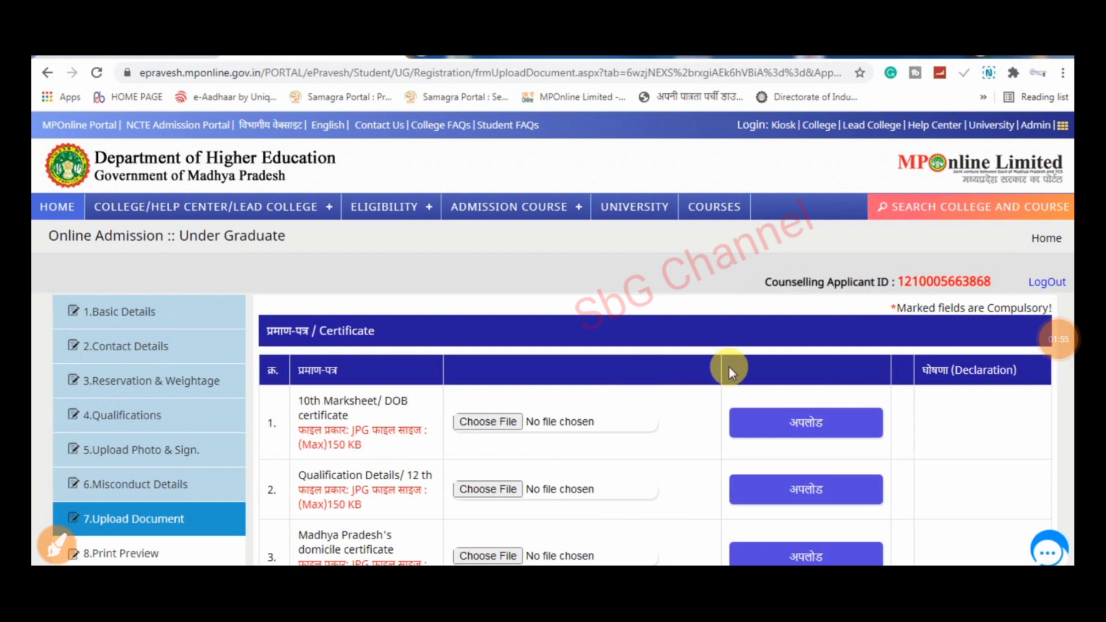
{"action": "scroll", "coordinate": [730, 369], "scroll_direction": "down", "scroll_amount": 3}
{"action": "mouse_move", "coordinate": [218, 375]}
{"action": "left_mouse_down"}
{"action": "mouse_move", "coordinate": [274, 289]}
{"action": "mouse_move", "coordinate": [294, 295]}
{"action": "left_mouse_up"}
{"action": "mouse_move", "coordinate": [392, 222]}
{"action": "left_mouse_down"}
{"action": "mouse_move", "coordinate": [383, 215]}
{"action": "mouse_move", "coordinate": [227, 329]}
{"action": "left_mouse_up"}
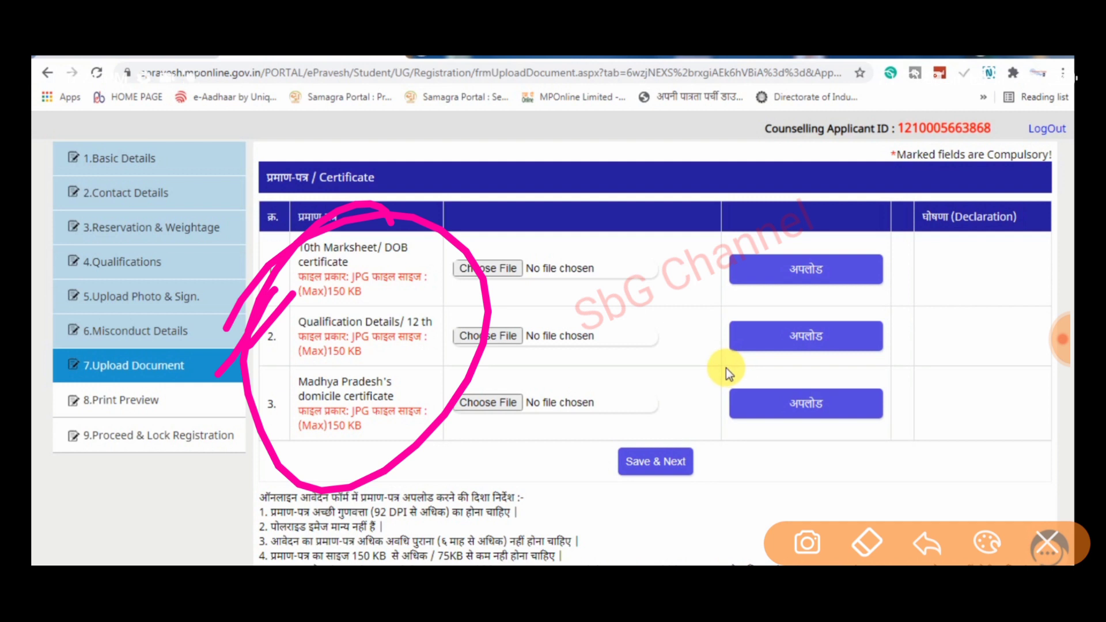
{"action": "left_click", "coordinate": [1047, 545]}
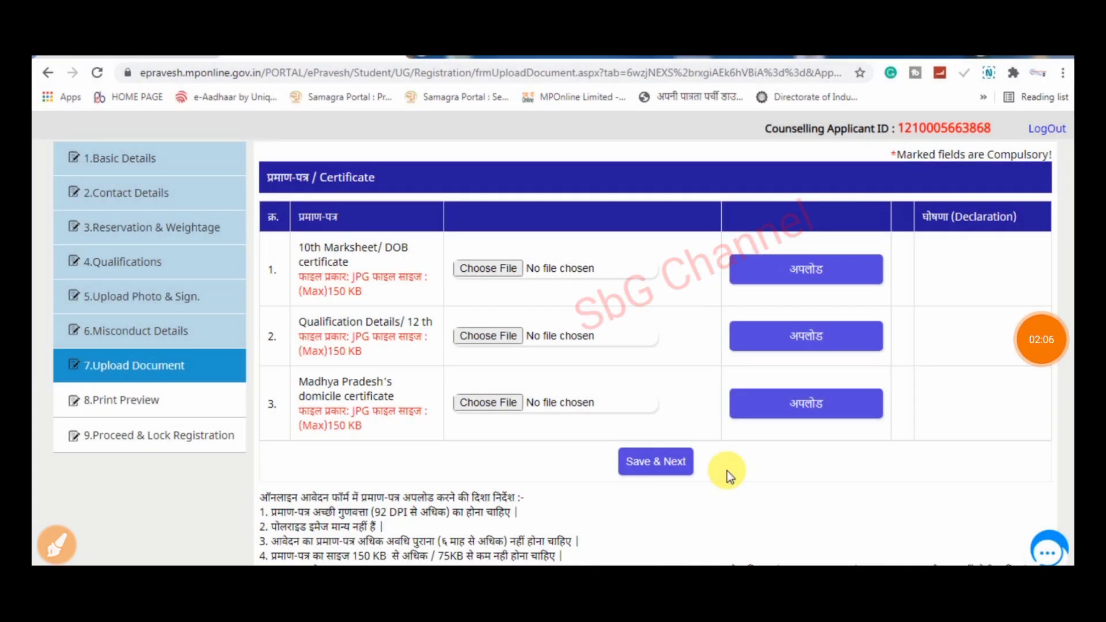
{"action": "left_click", "coordinate": [57, 544]}
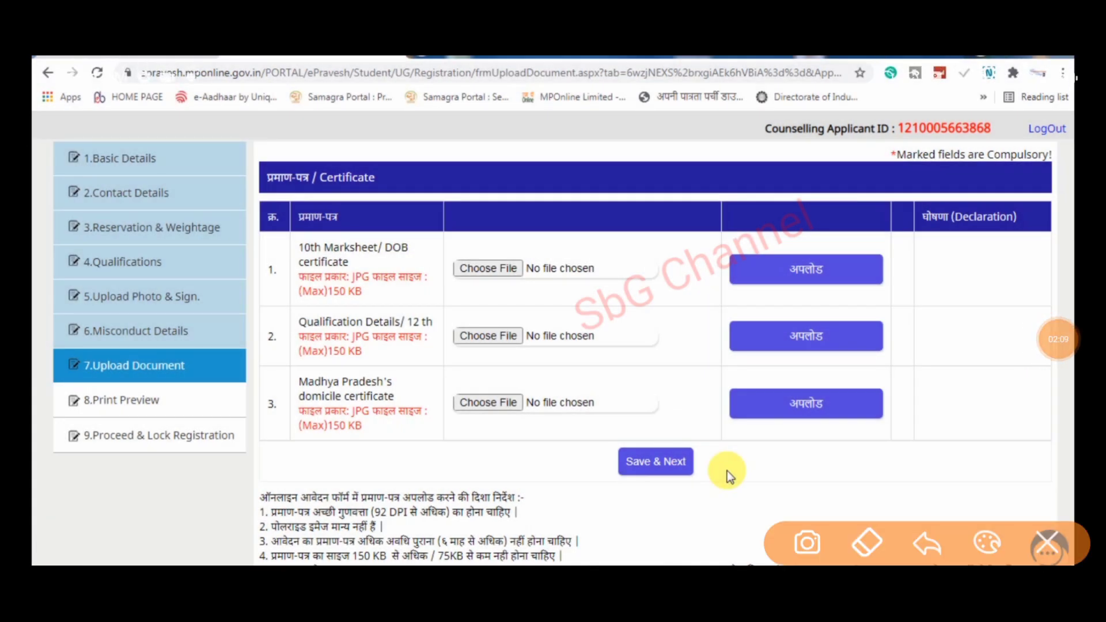
{"action": "mouse_move", "coordinate": [360, 199]}
{"action": "left_mouse_down"}
{"action": "mouse_move", "coordinate": [305, 447]}
{"action": "mouse_move", "coordinate": [288, 259]}
{"action": "left_mouse_up"}
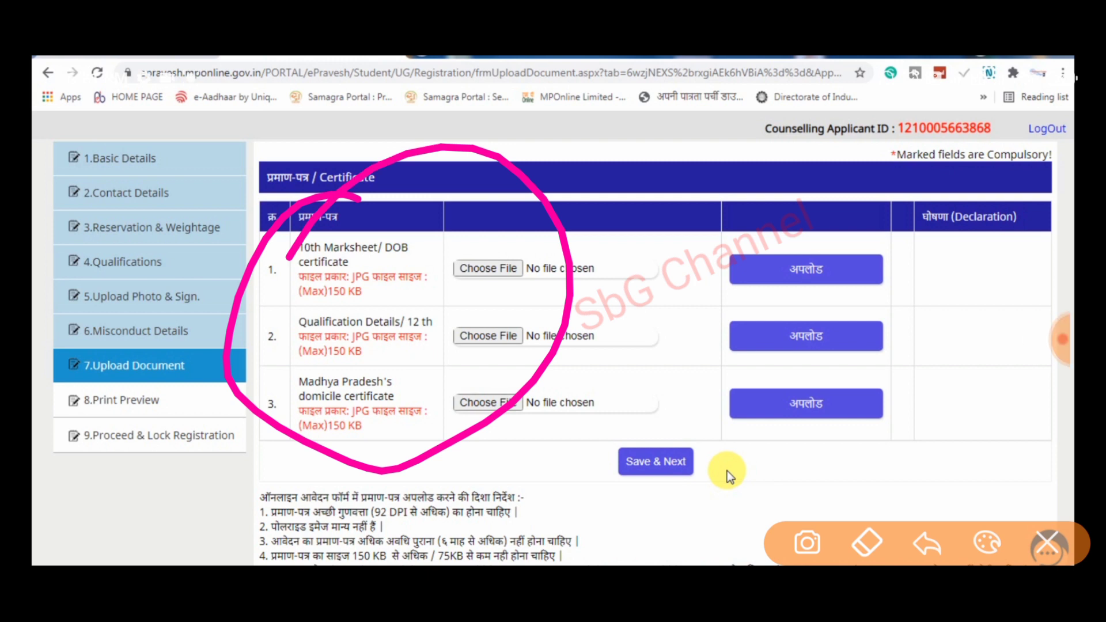
{"action": "left_click_drag", "start_coordinate": [409, 252], "coordinate": [507, 150]}
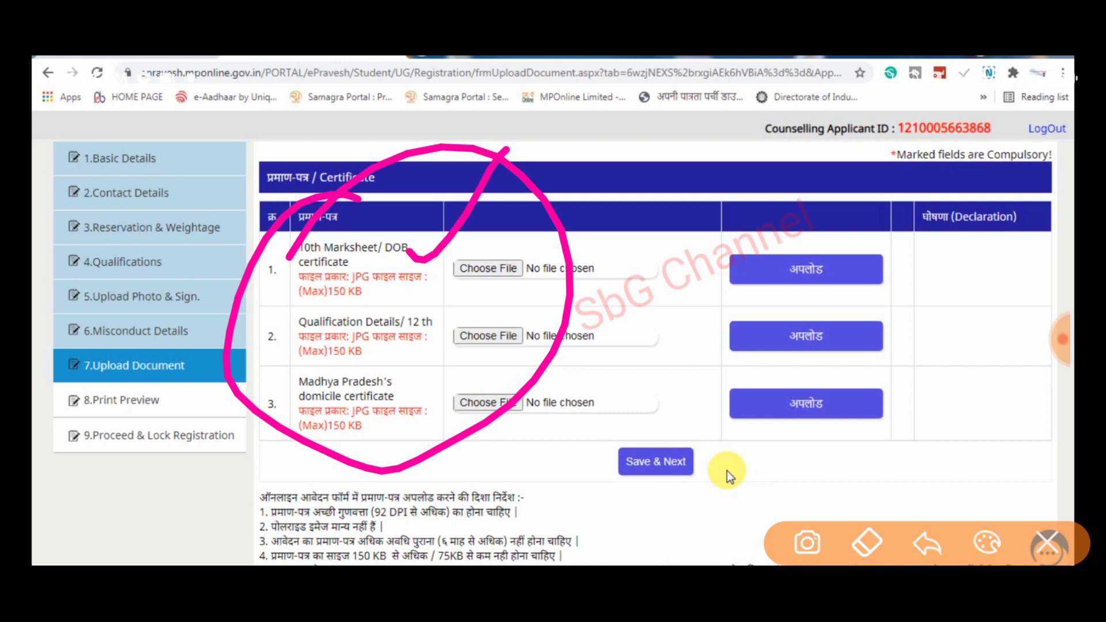
{"action": "left_click_drag", "start_coordinate": [432, 312], "coordinate": [510, 228]}
{"action": "left_click_drag", "start_coordinate": [406, 366], "coordinate": [306, 376]}
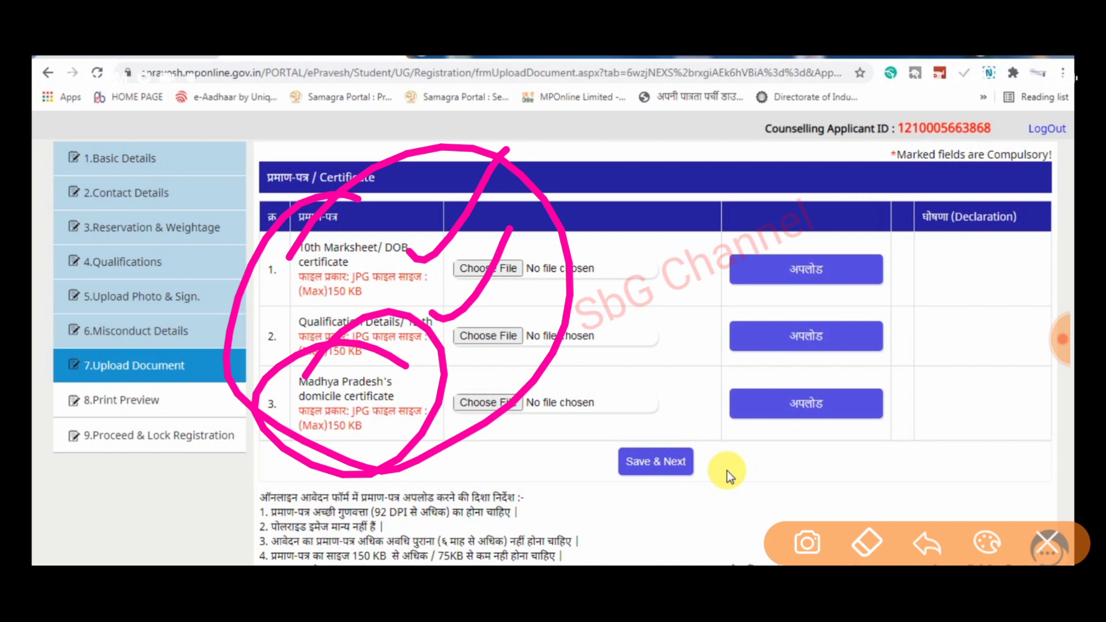
{"action": "left_click", "coordinate": [1048, 543]}
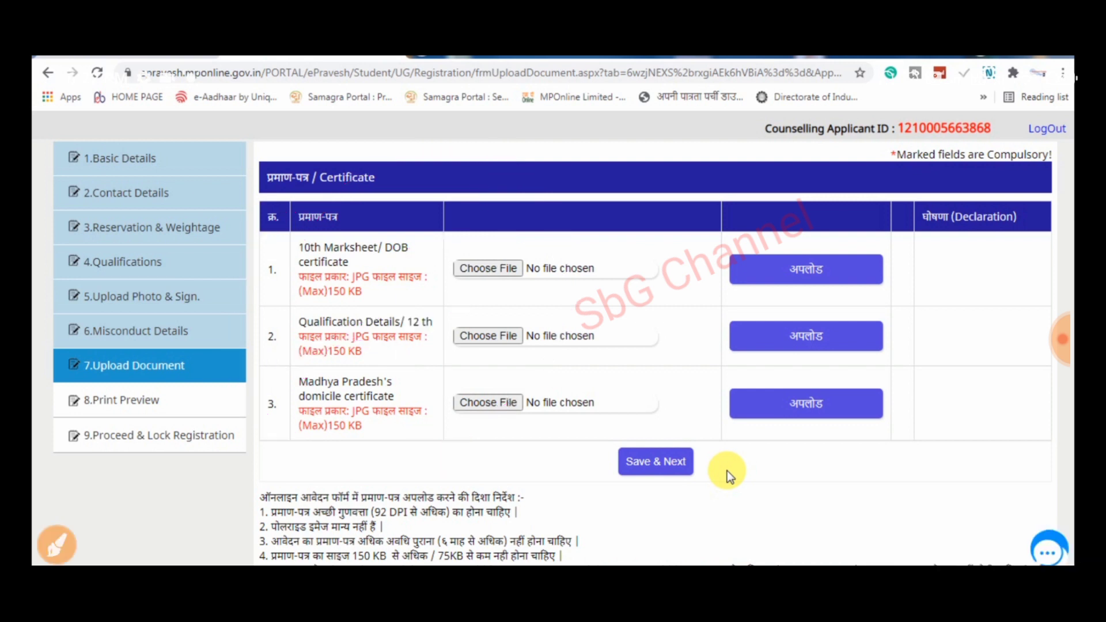
{"action": "left_click", "coordinate": [56, 545]}
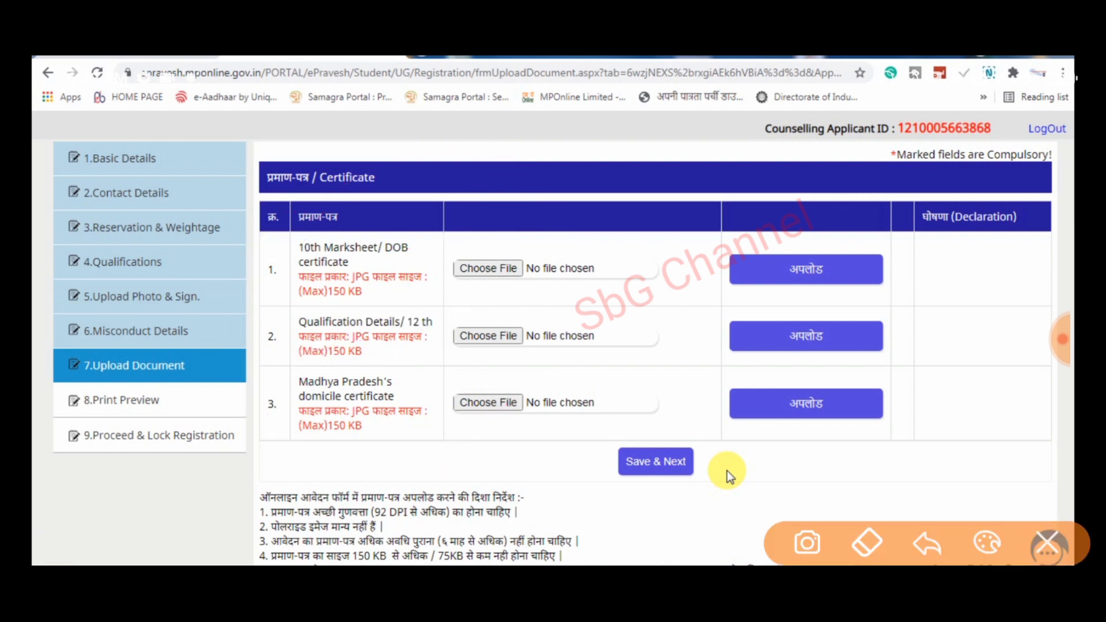
{"action": "mouse_move", "coordinate": [444, 410]}
{"action": "left_mouse_down"}
{"action": "mouse_move", "coordinate": [372, 369]}
{"action": "mouse_move", "coordinate": [348, 380]}
{"action": "left_mouse_up"}
{"action": "mouse_move", "coordinate": [477, 321]}
{"action": "left_mouse_down"}
{"action": "mouse_move", "coordinate": [258, 353]}
{"action": "mouse_move", "coordinate": [349, 317]}
{"action": "left_mouse_up"}
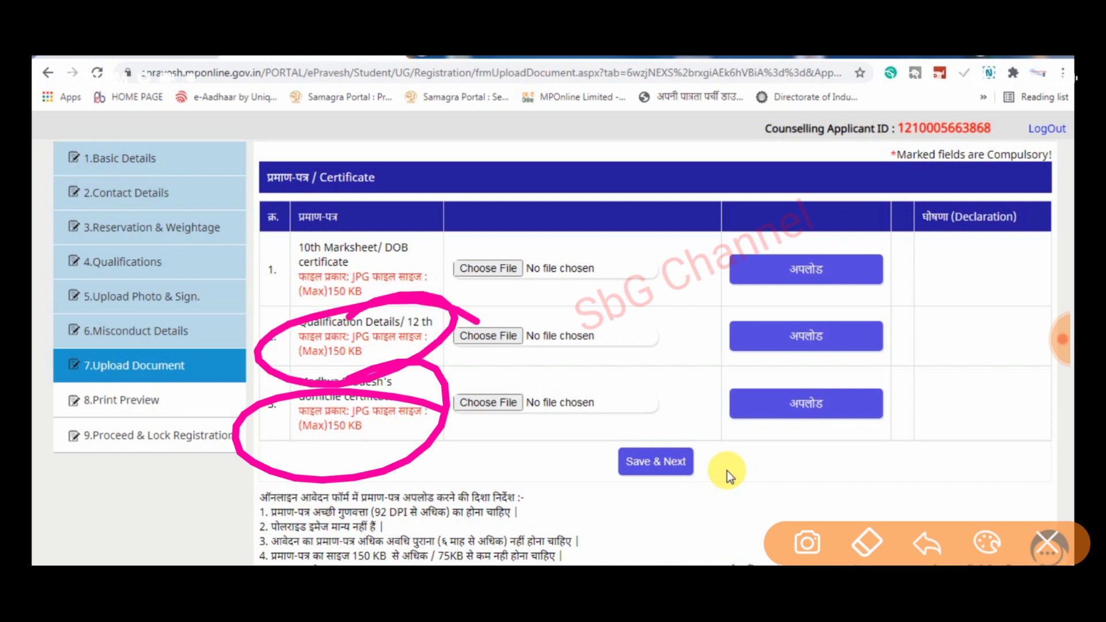
{"action": "left_click_drag", "start_coordinate": [476, 254], "coordinate": [403, 305]}
{"action": "mouse_move", "coordinate": [521, 518]}
{"action": "left_mouse_down"}
{"action": "mouse_move", "coordinate": [597, 466]}
{"action": "mouse_move", "coordinate": [659, 442]}
{"action": "left_mouse_up"}
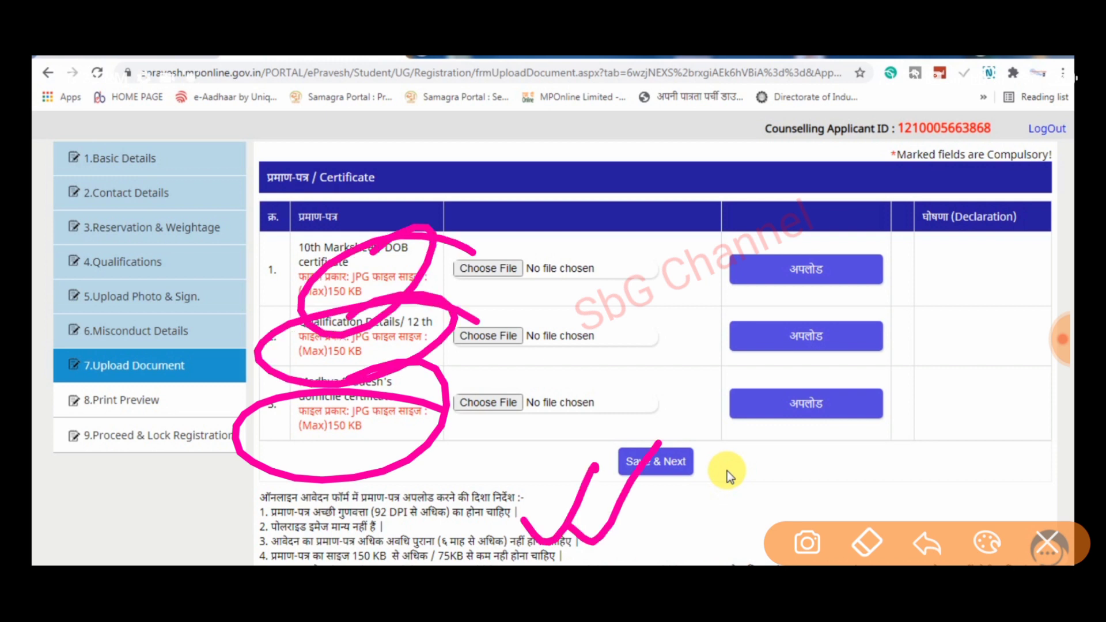
{"action": "left_click_drag", "start_coordinate": [654, 298], "coordinate": [670, 322]}
{"action": "mouse_move", "coordinate": [656, 320]}
{"action": "left_mouse_down"}
{"action": "mouse_move", "coordinate": [661, 250]}
{"action": "mouse_move", "coordinate": [675, 296]}
{"action": "left_mouse_up"}
{"action": "mouse_move", "coordinate": [676, 235]}
{"action": "left_mouse_down"}
{"action": "mouse_move", "coordinate": [755, 228]}
{"action": "mouse_move", "coordinate": [817, 159]}
{"action": "left_mouse_up"}
{"action": "left_click_drag", "start_coordinate": [654, 377], "coordinate": [820, 199]}
{"action": "left_click_drag", "start_coordinate": [712, 354], "coordinate": [761, 270]}
{"action": "mouse_move", "coordinate": [764, 181]}
{"action": "left_mouse_down"}
{"action": "mouse_move", "coordinate": [741, 171]}
{"action": "mouse_move", "coordinate": [669, 203]}
{"action": "left_mouse_up"}
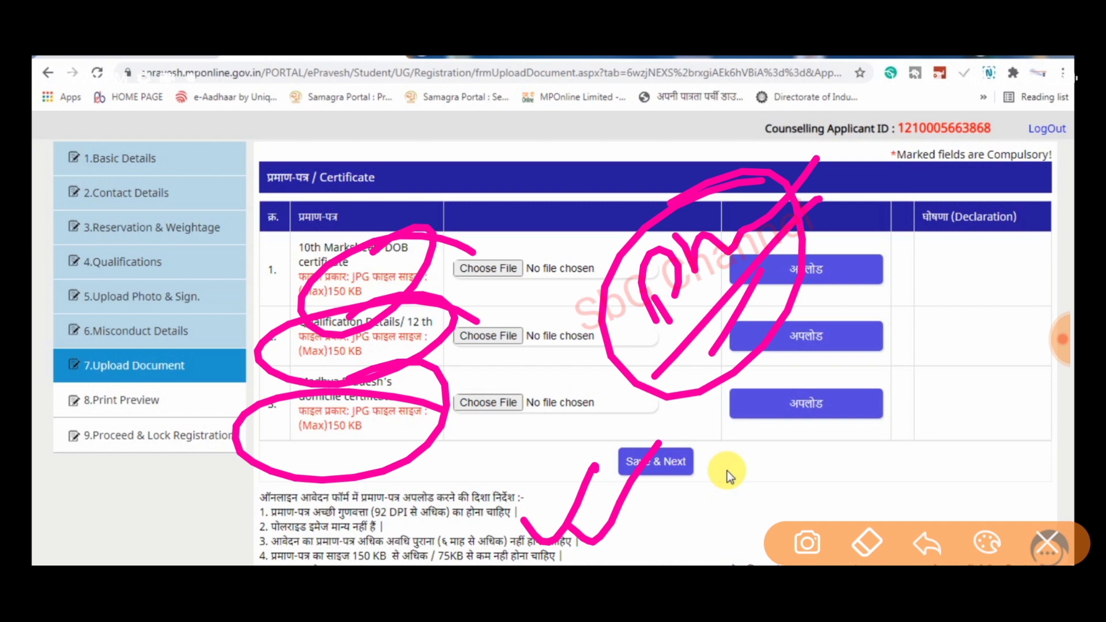
{"action": "left_click", "coordinate": [1047, 543]}
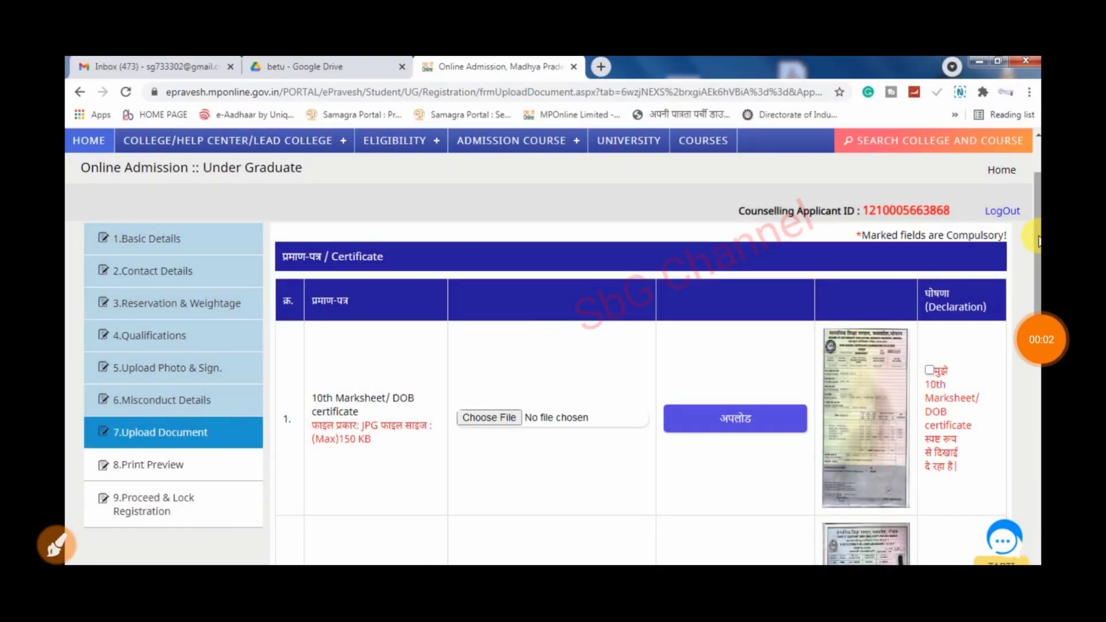
- Declare the 10th Marksheet/DOB, Qualification Details and domicile certificates clearly visible, then save
{"action": "left_click_drag", "start_coordinate": [1038, 241], "coordinate": [1062, 320]}
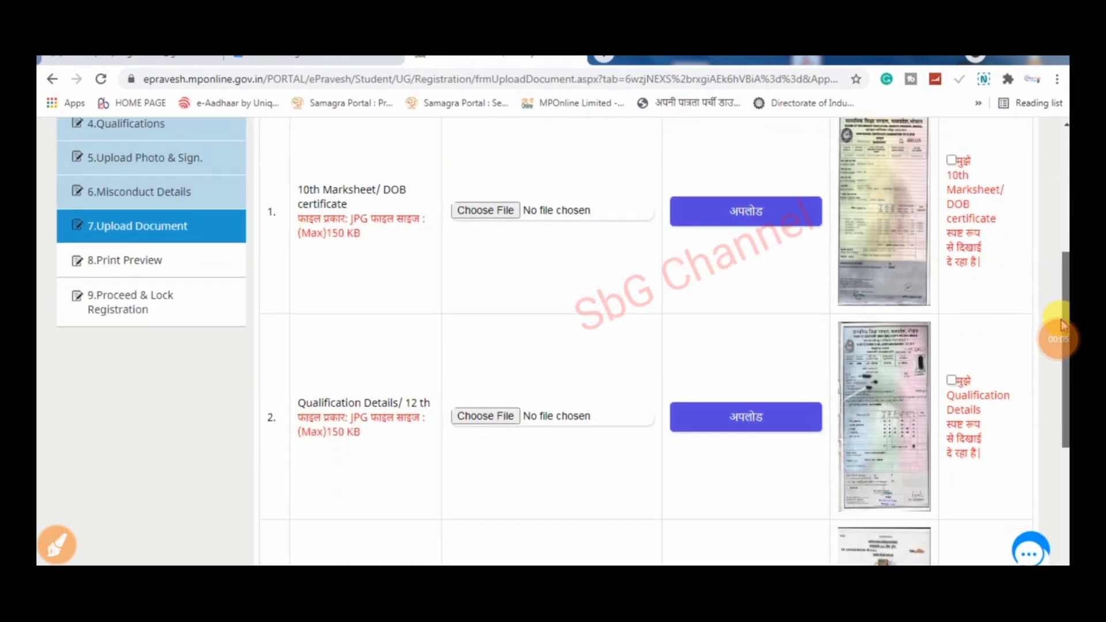
{"action": "left_click", "coordinate": [951, 158]}
{"action": "left_click", "coordinate": [952, 379]}
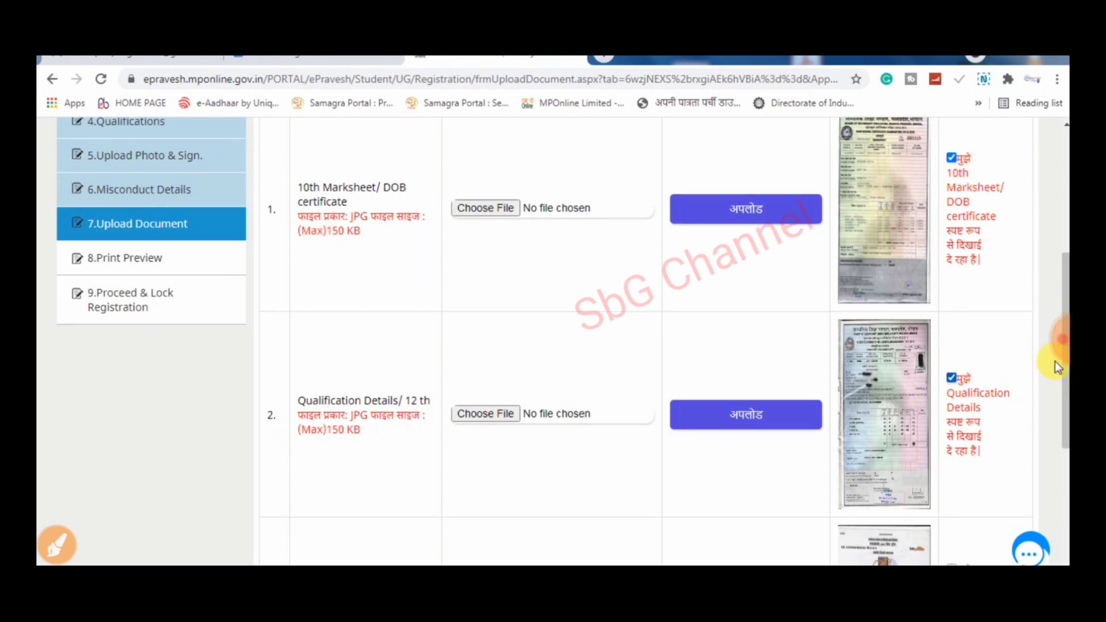
{"action": "scroll", "coordinate": [1055, 362], "scroll_direction": "down", "scroll_amount": 4}
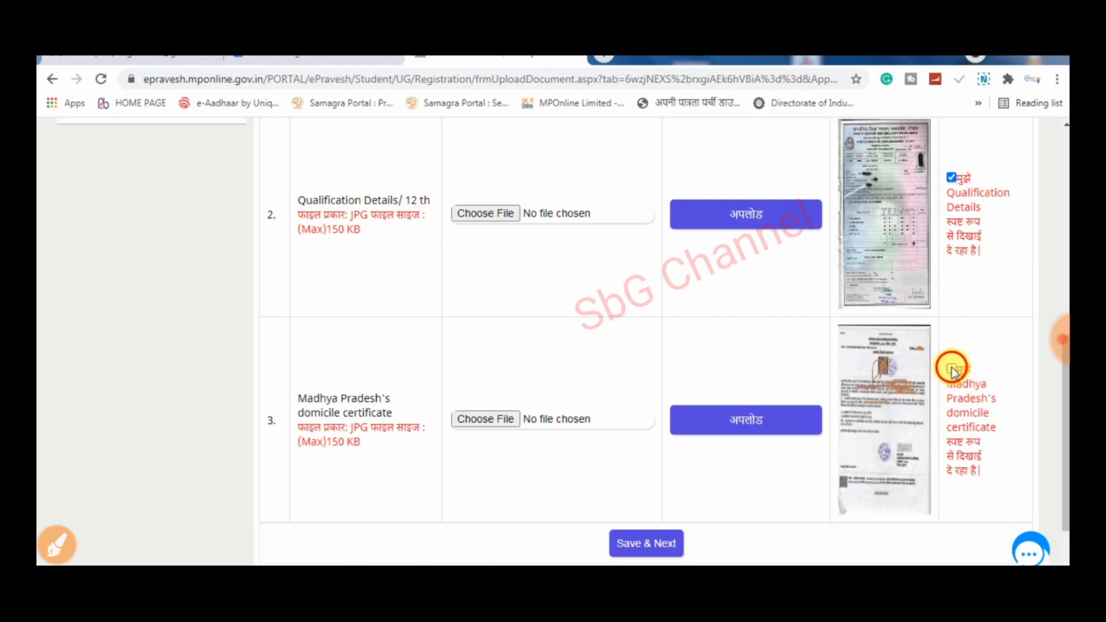
{"action": "left_click", "coordinate": [952, 368]}
{"action": "scroll", "coordinate": [684, 449], "scroll_direction": "down", "scroll_amount": 2}
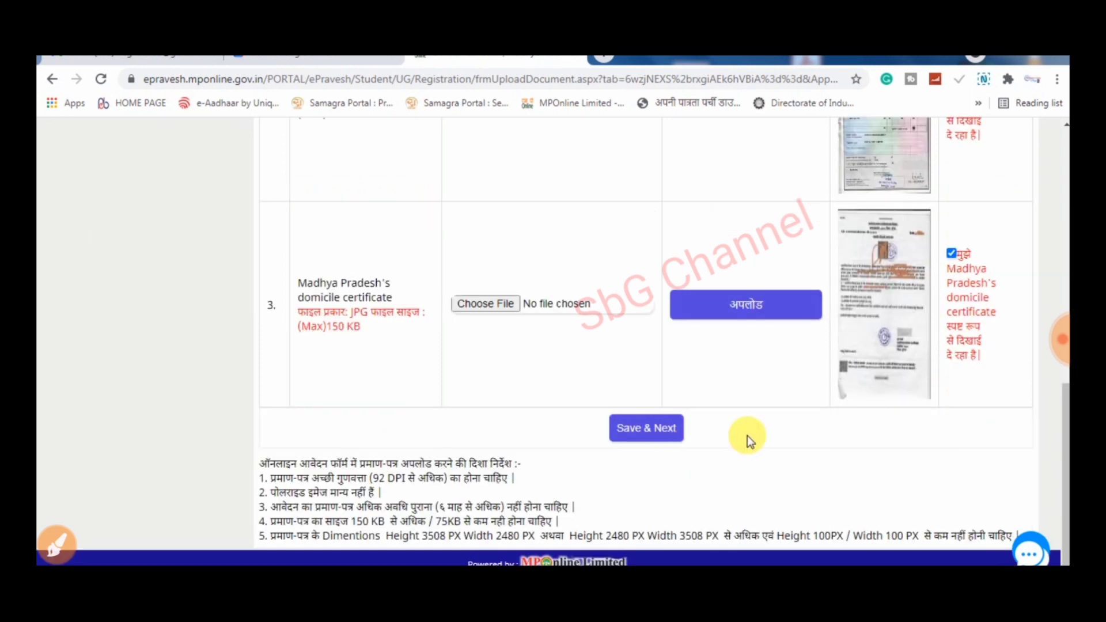
{"action": "left_click", "coordinate": [666, 431]}
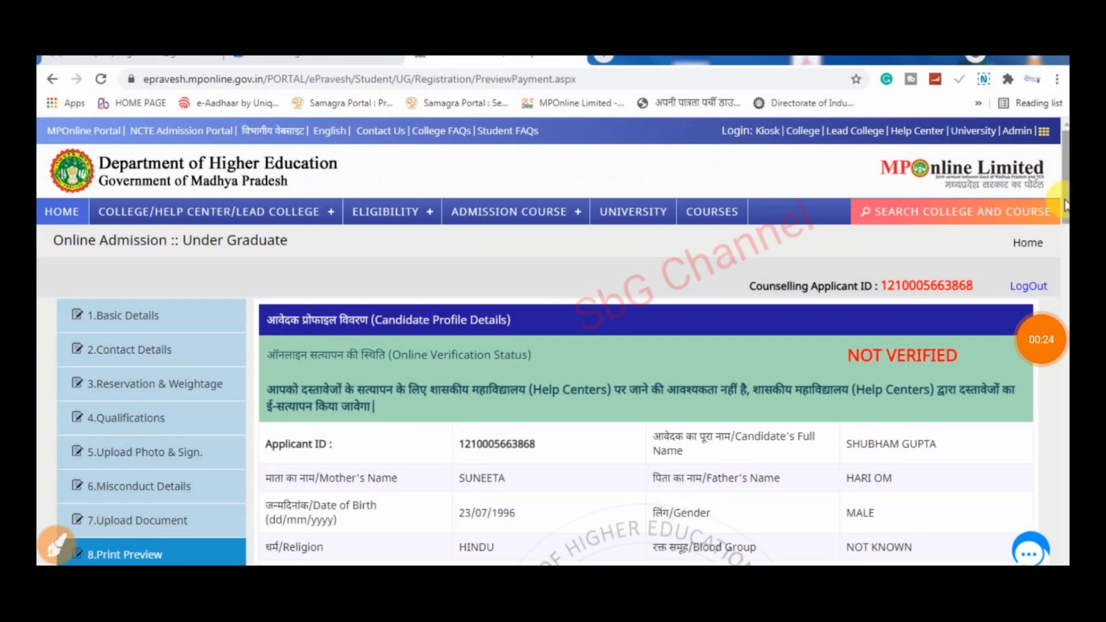
- Scroll through the Print Preview's Candidate Profile and Contact Details sections
{"action": "left_click_drag", "start_coordinate": [1065, 200], "coordinate": [1064, 207]}
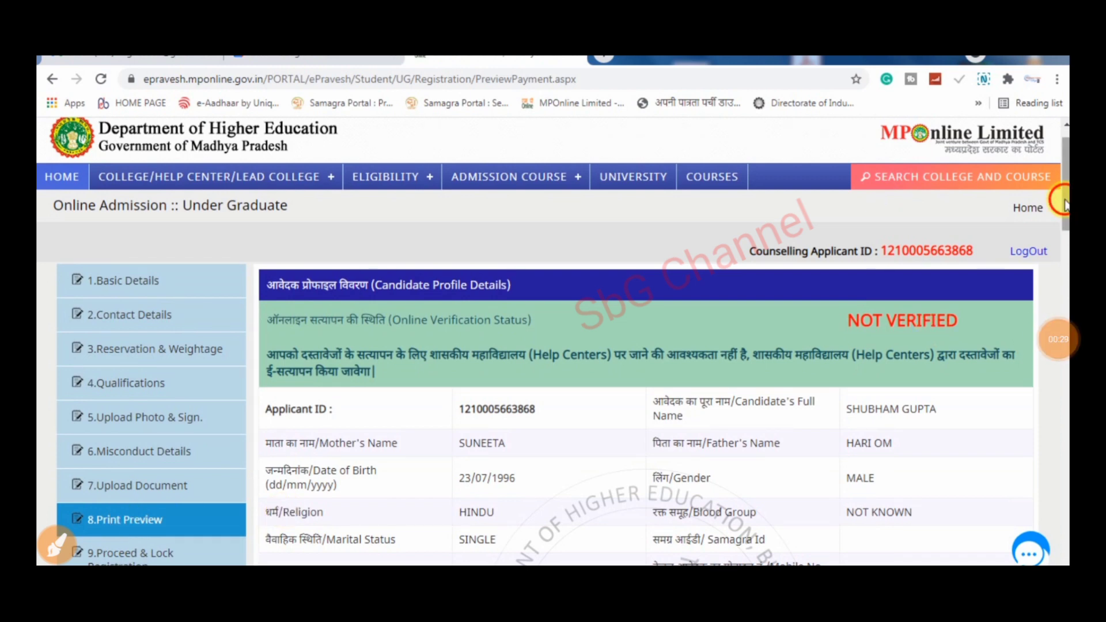
{"action": "scroll", "coordinate": [1064, 230], "scroll_direction": "down", "scroll_amount": 5}
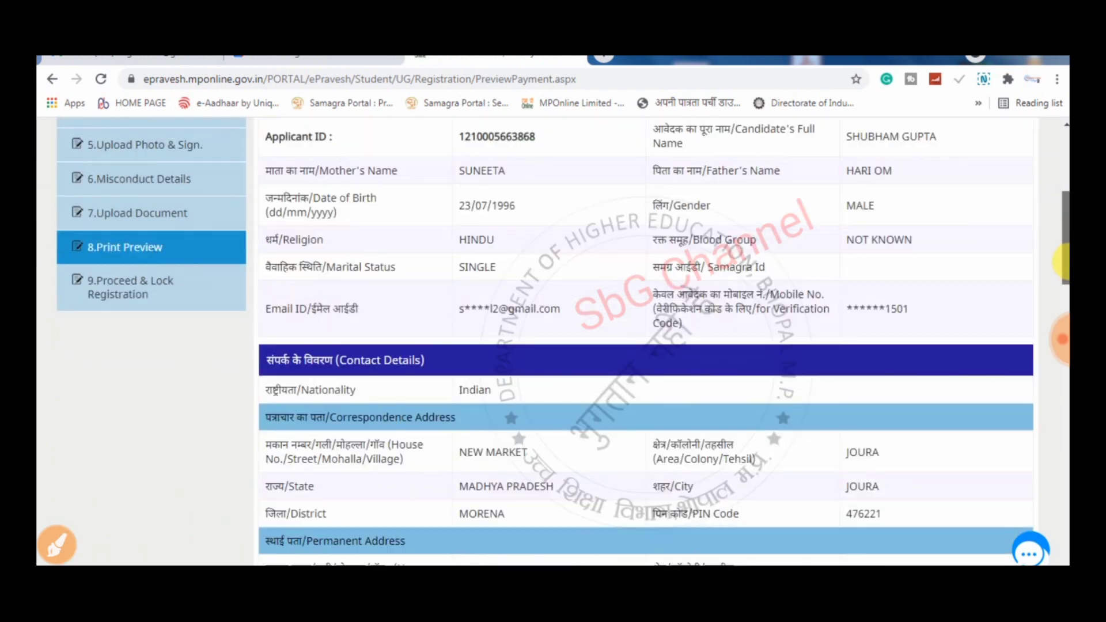
{"action": "scroll", "coordinate": [1063, 236], "scroll_direction": "up", "scroll_amount": 4}
{"action": "scroll", "coordinate": [1063, 262], "scroll_direction": "down", "scroll_amount": 4}
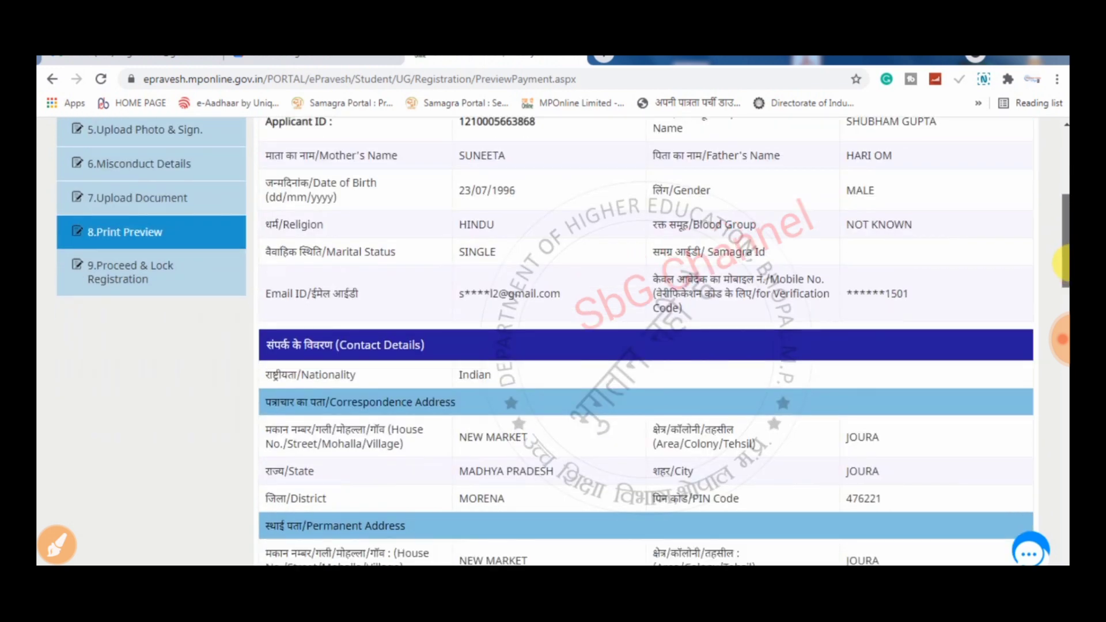
{"action": "scroll", "coordinate": [1066, 265], "scroll_direction": "down", "scroll_amount": 1}
{"action": "scroll", "coordinate": [1066, 265], "scroll_direction": "up", "scroll_amount": 1}
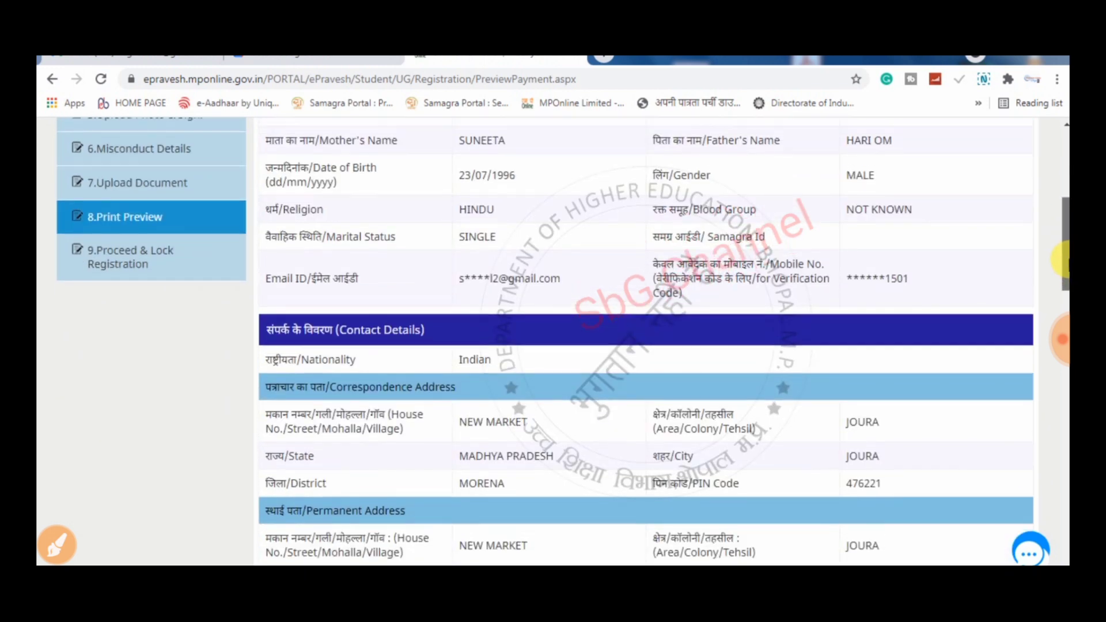
{"action": "scroll", "coordinate": [1066, 257], "scroll_direction": "up", "scroll_amount": 1}
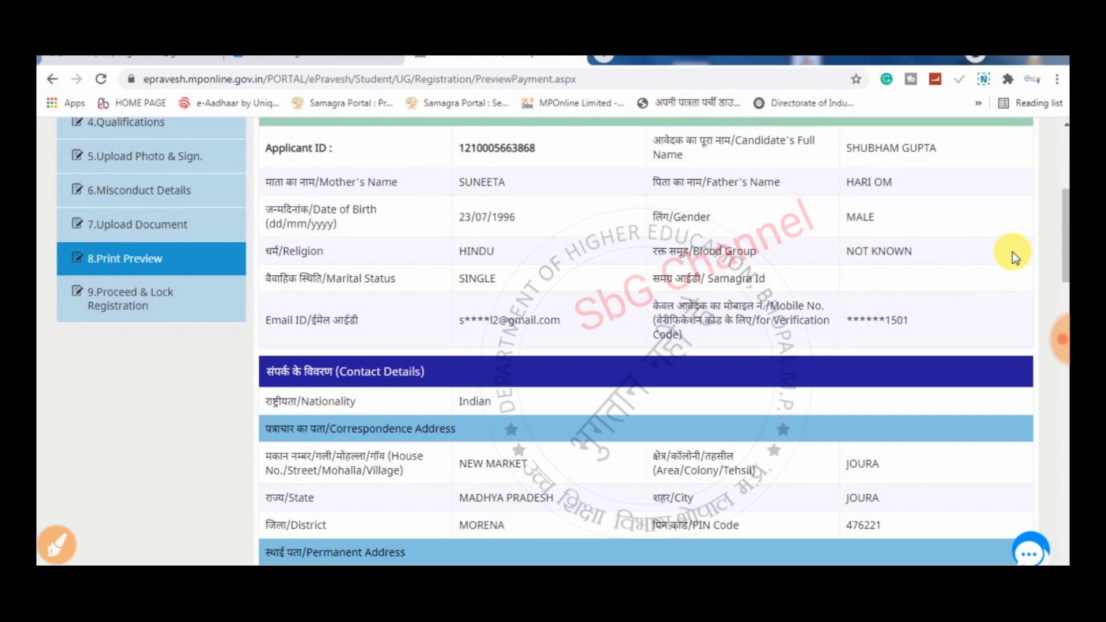
{"action": "scroll", "coordinate": [1066, 185], "scroll_direction": "up", "scroll_amount": 2}
{"action": "scroll", "coordinate": [1063, 183], "scroll_direction": "up", "scroll_amount": 3}
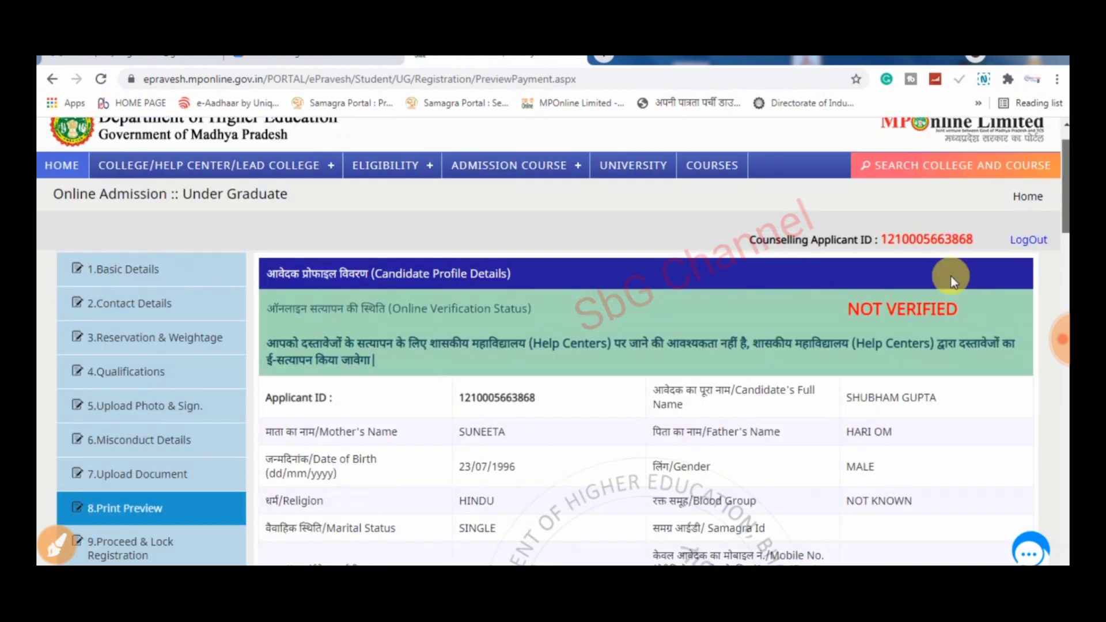
{"action": "left_click_drag", "start_coordinate": [848, 309], "coordinate": [963, 311]}
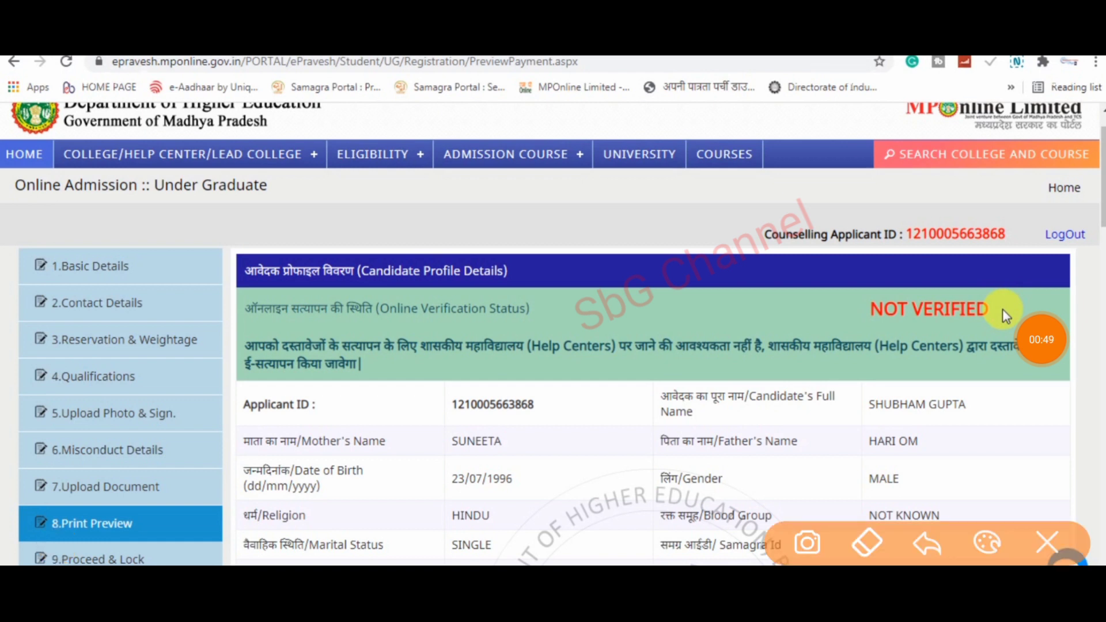
{"action": "left_click_drag", "start_coordinate": [827, 328], "coordinate": [899, 344]}
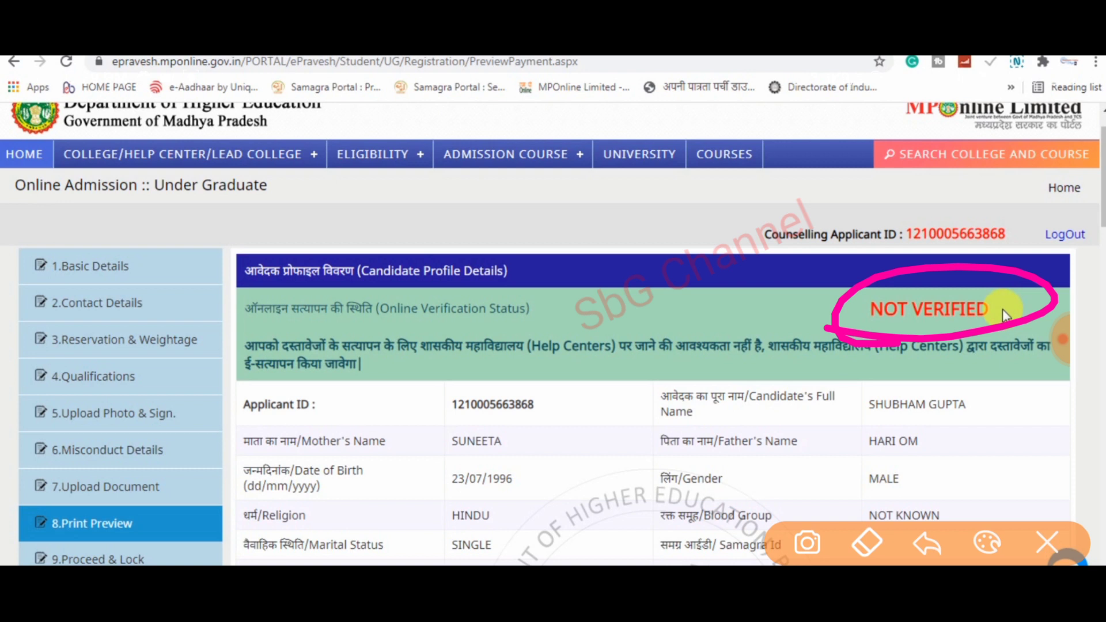
{"action": "left_click", "coordinate": [987, 543]}
{"action": "left_click", "coordinate": [721, 530]}
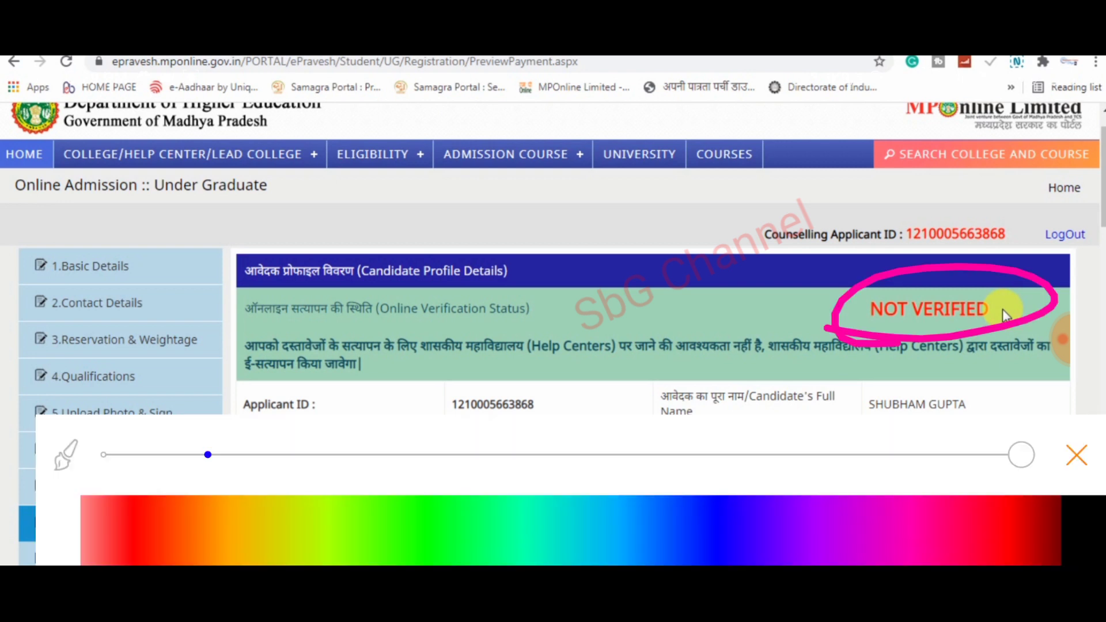
{"action": "left_click", "coordinate": [1006, 530]}
{"action": "left_click", "coordinate": [1076, 455]}
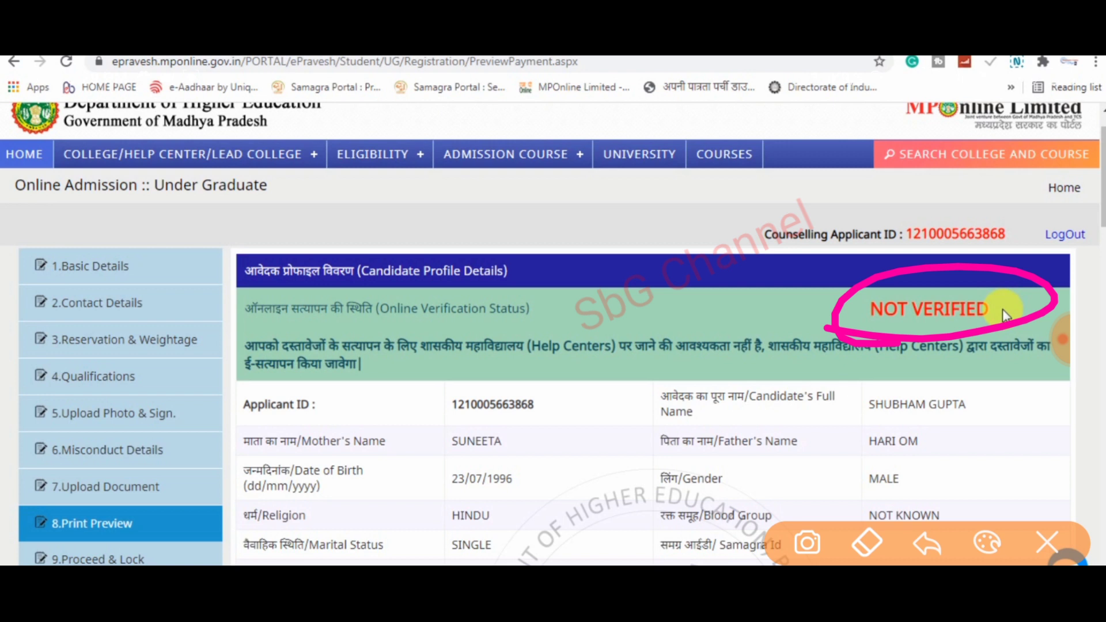
{"action": "mouse_move", "coordinate": [1015, 304]}
{"action": "left_mouse_down"}
{"action": "mouse_move", "coordinate": [961, 342]}
{"action": "mouse_move", "coordinate": [893, 268]}
{"action": "left_mouse_up"}
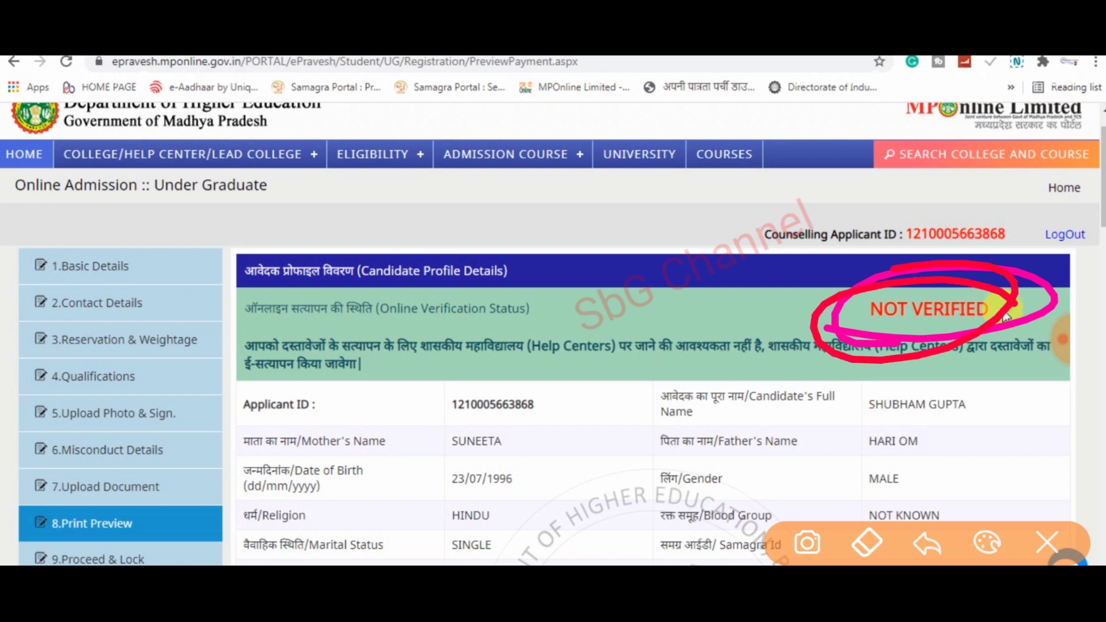
{"action": "left_click_drag", "start_coordinate": [599, 295], "coordinate": [642, 266]}
{"action": "left_click_drag", "start_coordinate": [667, 301], "coordinate": [731, 266]}
{"action": "left_click_drag", "start_coordinate": [741, 254], "coordinate": [745, 272]}
{"action": "left_click", "coordinate": [729, 223]}
{"action": "left_click_drag", "start_coordinate": [748, 221], "coordinate": [767, 279]}
{"action": "left_click_drag", "start_coordinate": [749, 226], "coordinate": [779, 218]}
{"action": "mouse_move", "coordinate": [764, 256]}
{"action": "left_mouse_down"}
{"action": "mouse_move", "coordinate": [782, 238]}
{"action": "mouse_move", "coordinate": [849, 234]}
{"action": "left_mouse_up"}
{"action": "left_click_drag", "start_coordinate": [847, 178], "coordinate": [899, 226]}
{"action": "left_click_drag", "start_coordinate": [591, 392], "coordinate": [992, 171]}
{"action": "left_click_drag", "start_coordinate": [593, 425], "coordinate": [960, 204]}
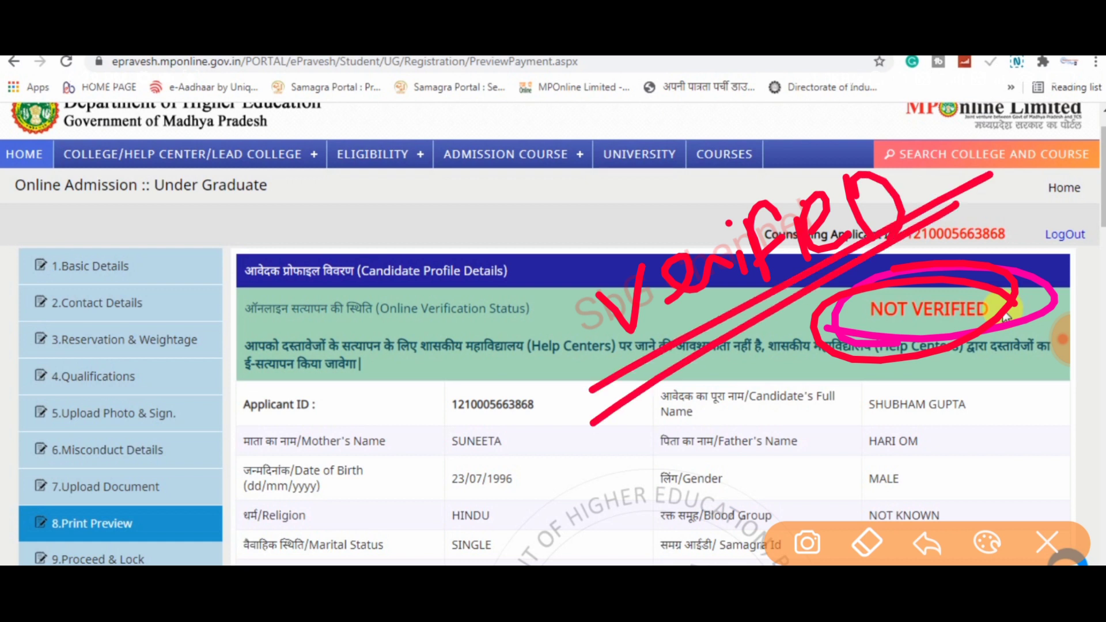
{"action": "mouse_move", "coordinate": [562, 285]}
{"action": "left_mouse_down"}
{"action": "mouse_move", "coordinate": [910, 124]}
{"action": "mouse_move", "coordinate": [962, 225]}
{"action": "left_mouse_up"}
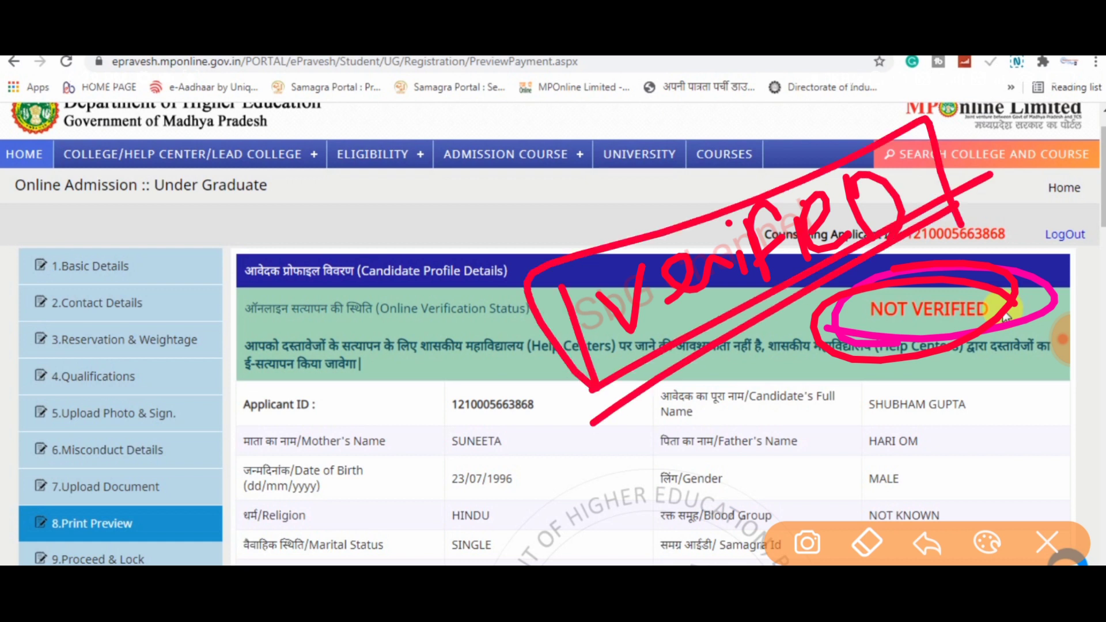
{"action": "left_click", "coordinate": [1047, 542]}
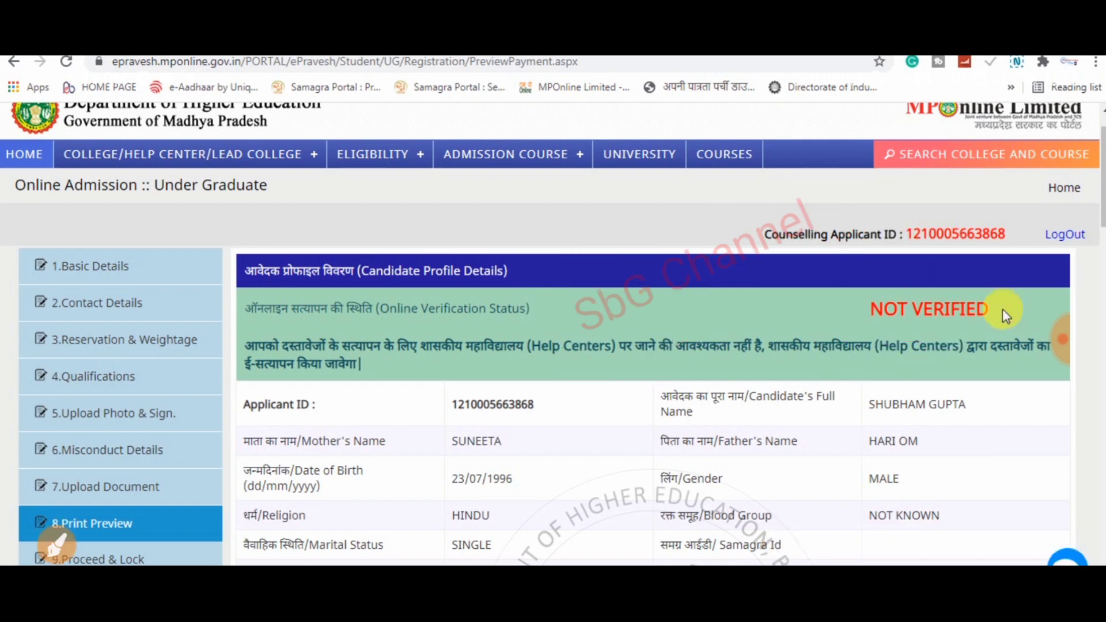
{"action": "left_click", "coordinate": [1063, 339]}
{"action": "left_click", "coordinate": [1042, 340]}
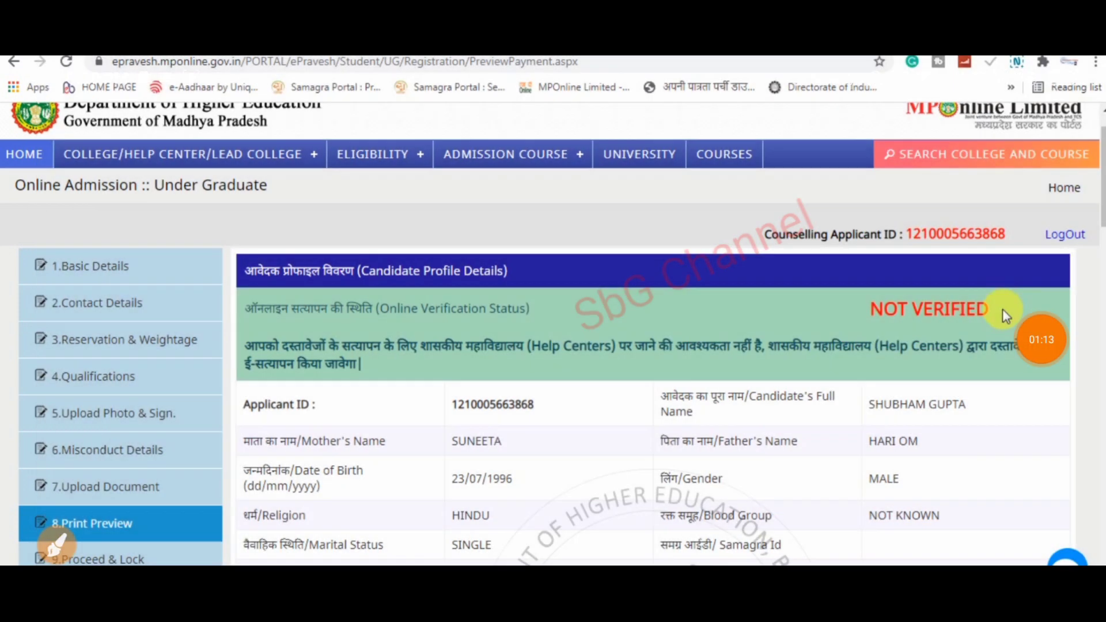
{"action": "left_click", "coordinate": [56, 546]}
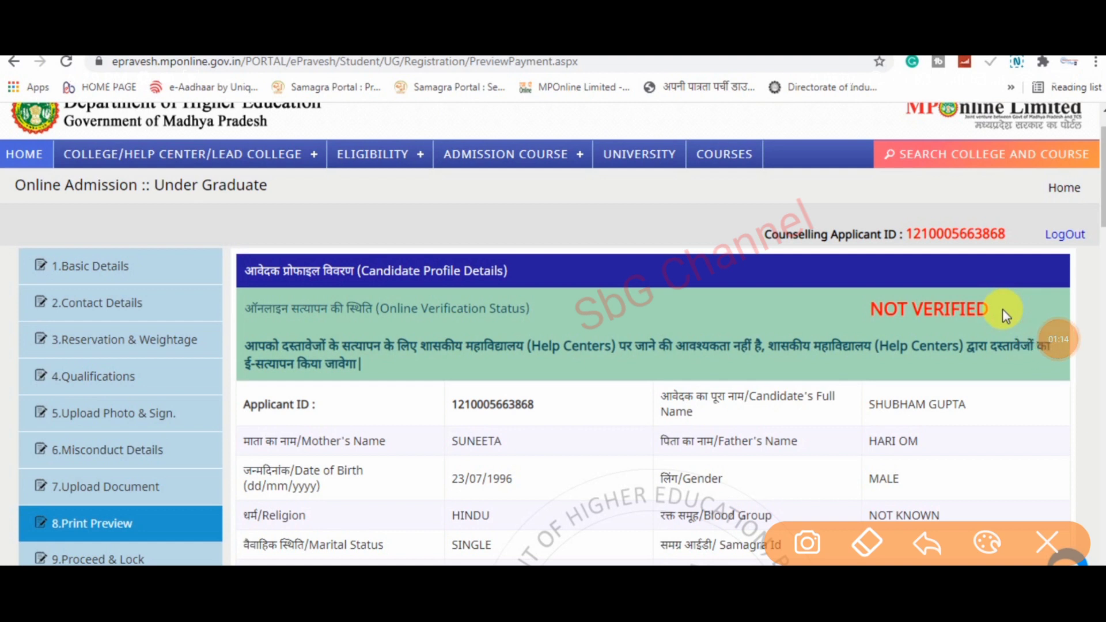
{"action": "left_click_drag", "start_coordinate": [207, 340], "coordinate": [300, 258]}
{"action": "mouse_move", "coordinate": [965, 275]}
{"action": "left_mouse_down"}
{"action": "mouse_move", "coordinate": [933, 340]}
{"action": "mouse_move", "coordinate": [981, 268]}
{"action": "left_mouse_up"}
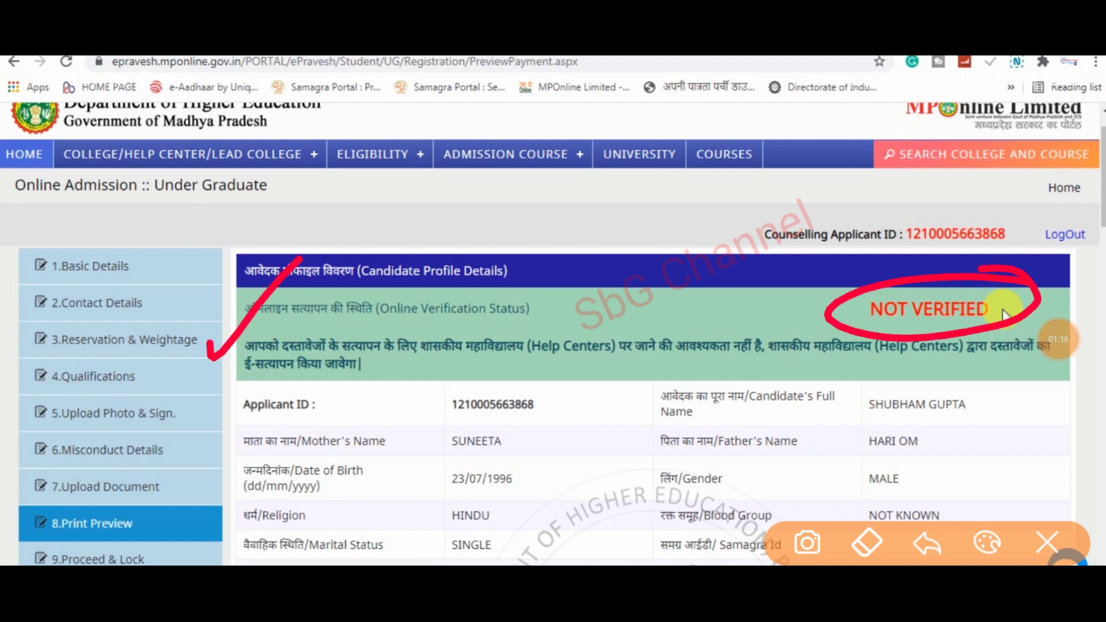
{"action": "left_click_drag", "start_coordinate": [347, 325], "coordinate": [454, 242]}
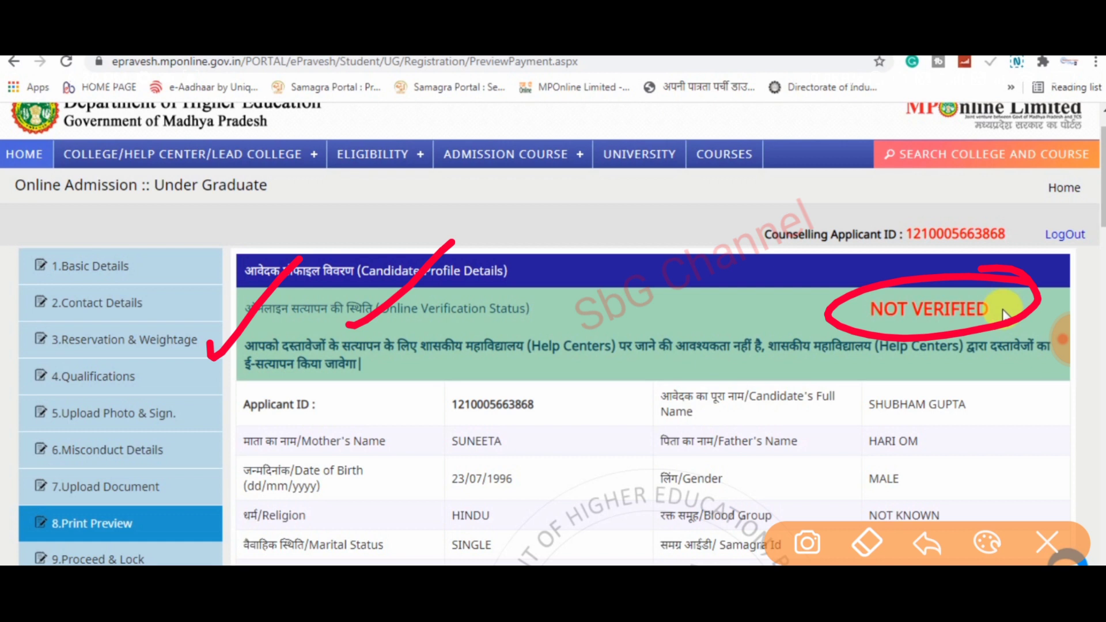
{"action": "mouse_move", "coordinate": [743, 315]}
{"action": "left_mouse_down"}
{"action": "mouse_move", "coordinate": [761, 357]}
{"action": "mouse_move", "coordinate": [542, 370]}
{"action": "mouse_move", "coordinate": [389, 349]}
{"action": "mouse_move", "coordinate": [214, 351]}
{"action": "mouse_move", "coordinate": [720, 259]}
{"action": "mouse_move", "coordinate": [752, 311]}
{"action": "left_mouse_up"}
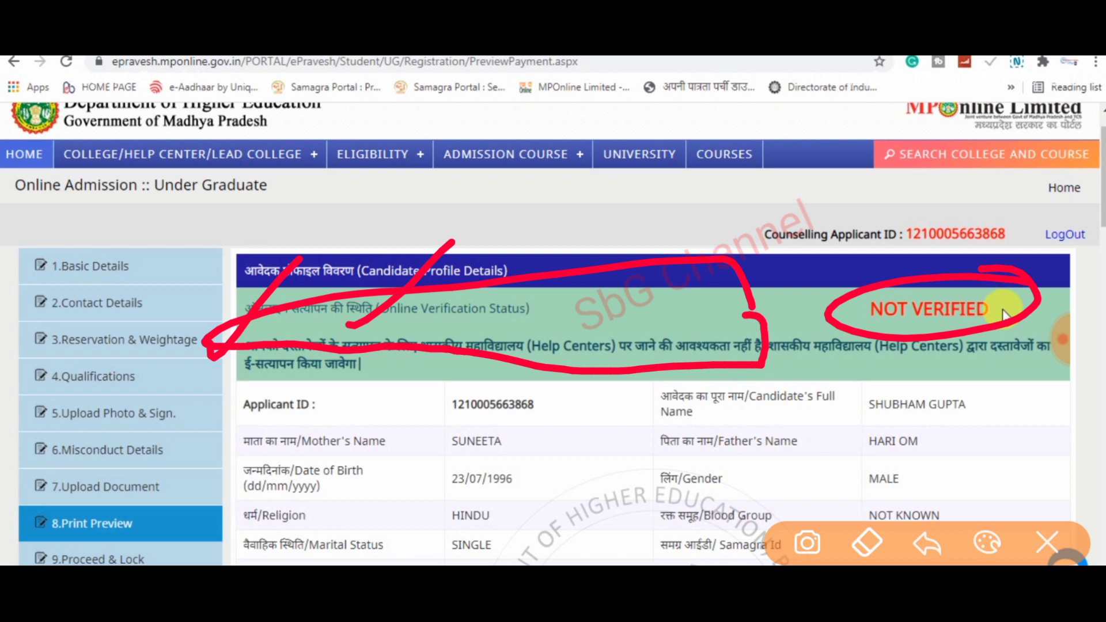
{"action": "left_click", "coordinate": [1047, 543]}
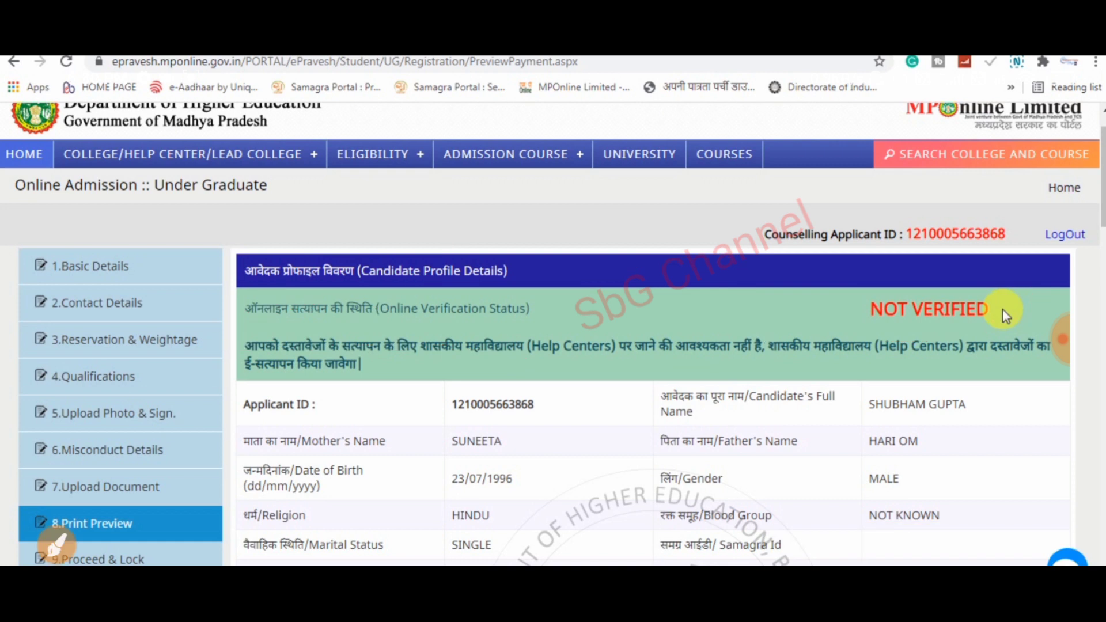
{"action": "left_click", "coordinate": [57, 544]}
{"action": "mouse_move", "coordinate": [856, 328]}
{"action": "left_mouse_down"}
{"action": "mouse_move", "coordinate": [968, 341]}
{"action": "mouse_move", "coordinate": [875, 340]}
{"action": "left_mouse_up"}
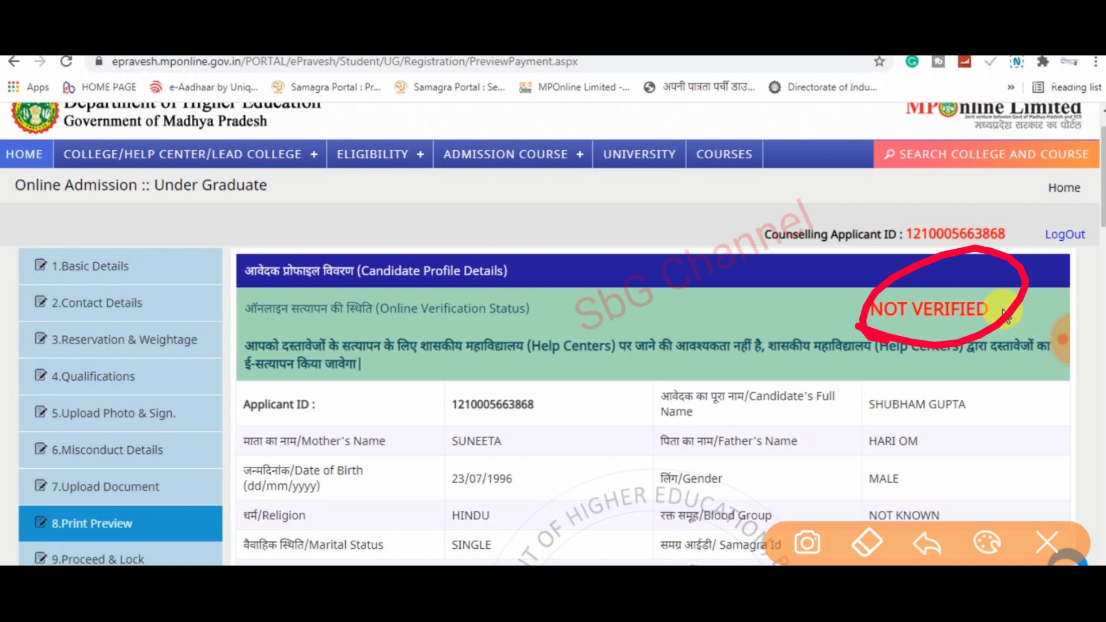
{"action": "left_click_drag", "start_coordinate": [948, 287], "coordinate": [1001, 242]}
{"action": "mouse_move", "coordinate": [976, 273]}
{"action": "left_mouse_down"}
{"action": "mouse_move", "coordinate": [991, 295]}
{"action": "mouse_move", "coordinate": [1043, 235]}
{"action": "left_mouse_up"}
{"action": "left_click_drag", "start_coordinate": [743, 299], "coordinate": [873, 275]}
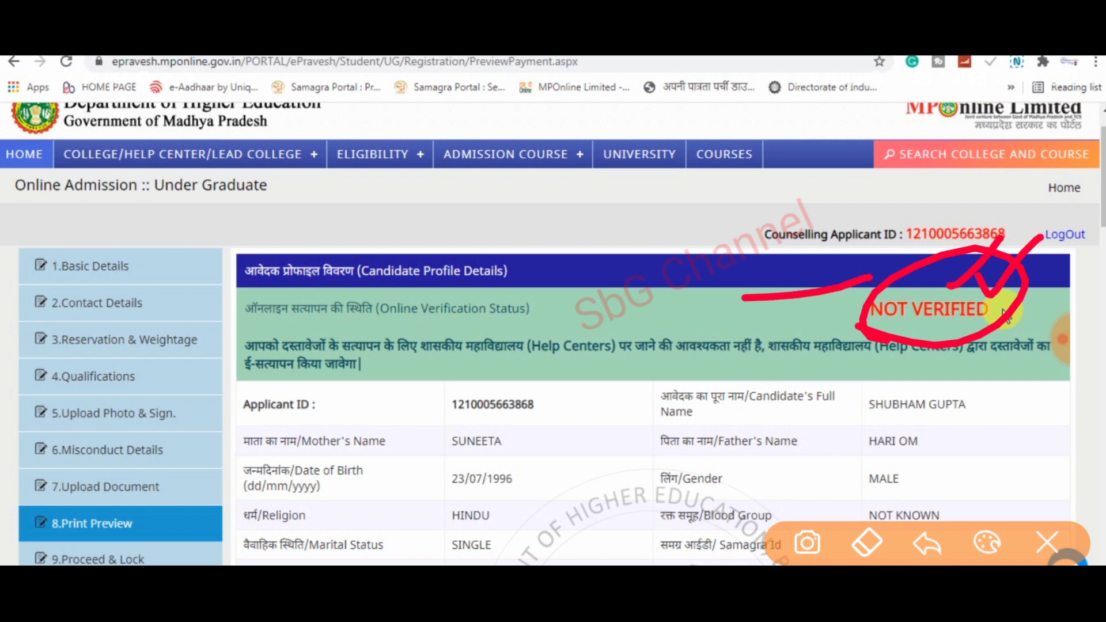
{"action": "left_click_drag", "start_coordinate": [793, 280], "coordinate": [752, 339]}
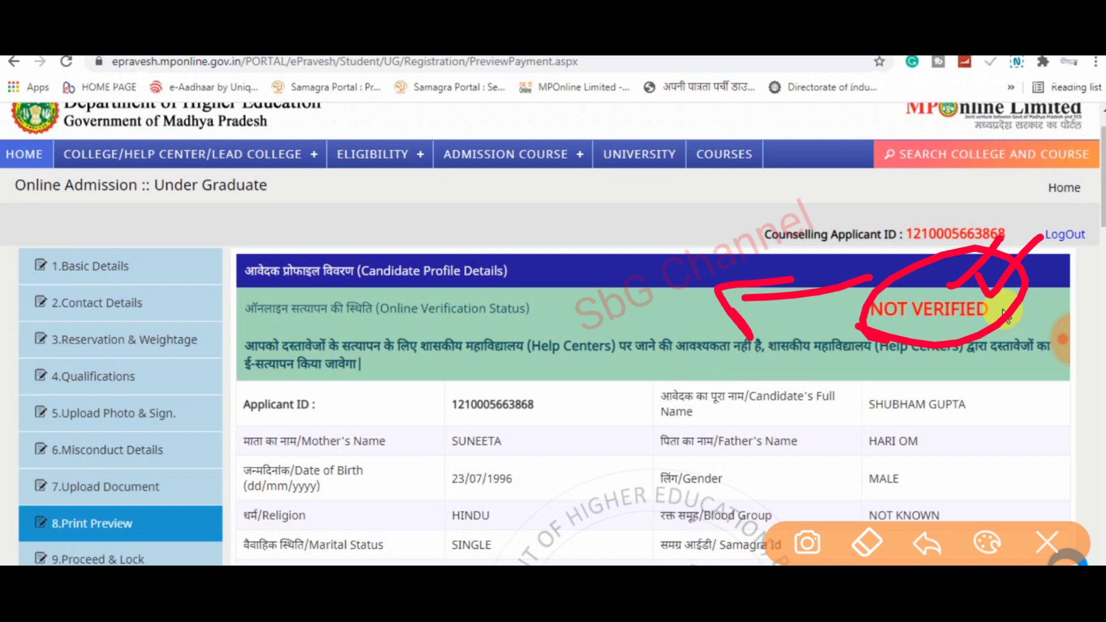
{"action": "left_click_drag", "start_coordinate": [554, 253], "coordinate": [588, 248]}
{"action": "mouse_move", "coordinate": [620, 214]}
{"action": "left_mouse_down"}
{"action": "mouse_move", "coordinate": [629, 253]}
{"action": "mouse_move", "coordinate": [638, 186]}
{"action": "left_mouse_up"}
{"action": "mouse_move", "coordinate": [663, 231]}
{"action": "left_mouse_down"}
{"action": "mouse_move", "coordinate": [691, 182]}
{"action": "mouse_move", "coordinate": [518, 380]}
{"action": "left_mouse_up"}
{"action": "mouse_move", "coordinate": [657, 155]}
{"action": "left_mouse_down"}
{"action": "mouse_move", "coordinate": [530, 288]}
{"action": "mouse_move", "coordinate": [545, 200]}
{"action": "left_mouse_up"}
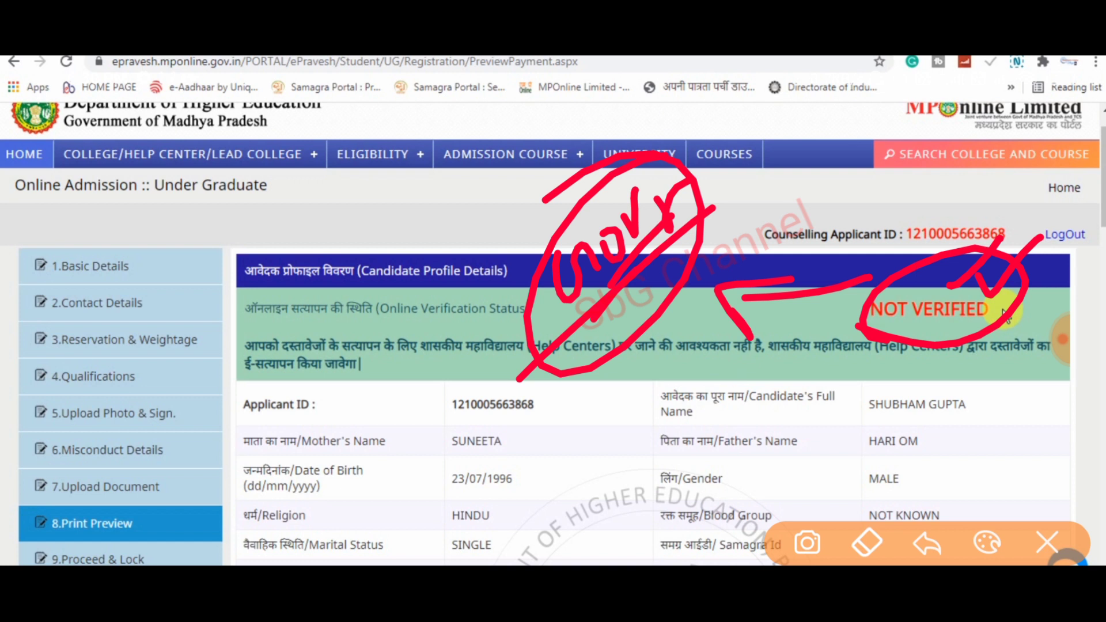
{"action": "key", "text": "Escape"}
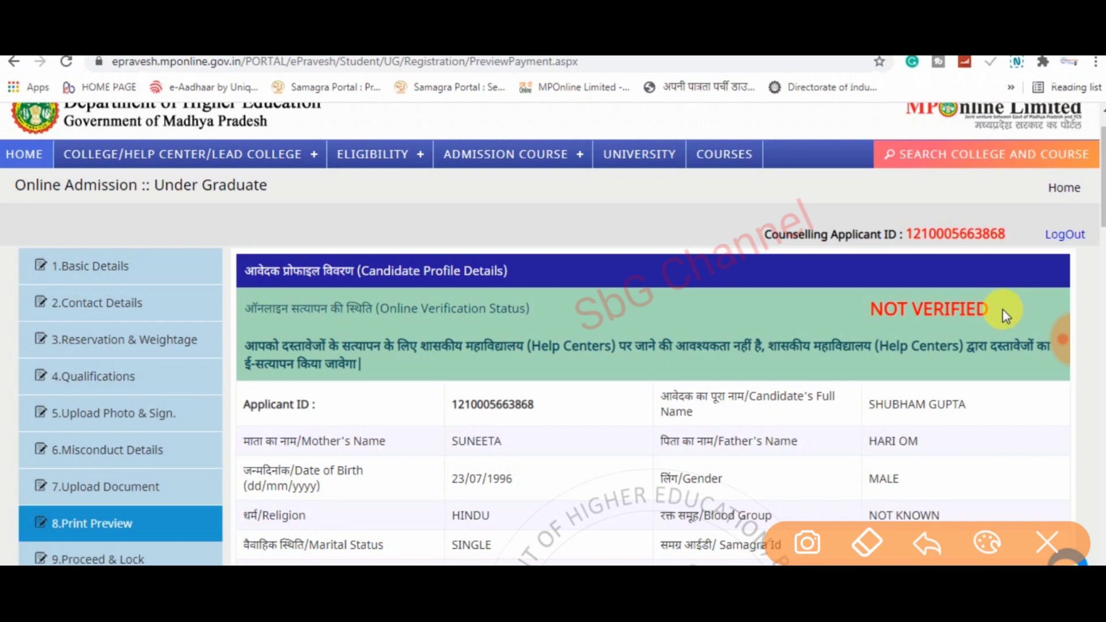
{"action": "mouse_move", "coordinate": [837, 328]}
{"action": "left_mouse_down"}
{"action": "mouse_move", "coordinate": [972, 248]}
{"action": "mouse_move", "coordinate": [870, 330]}
{"action": "left_mouse_up"}
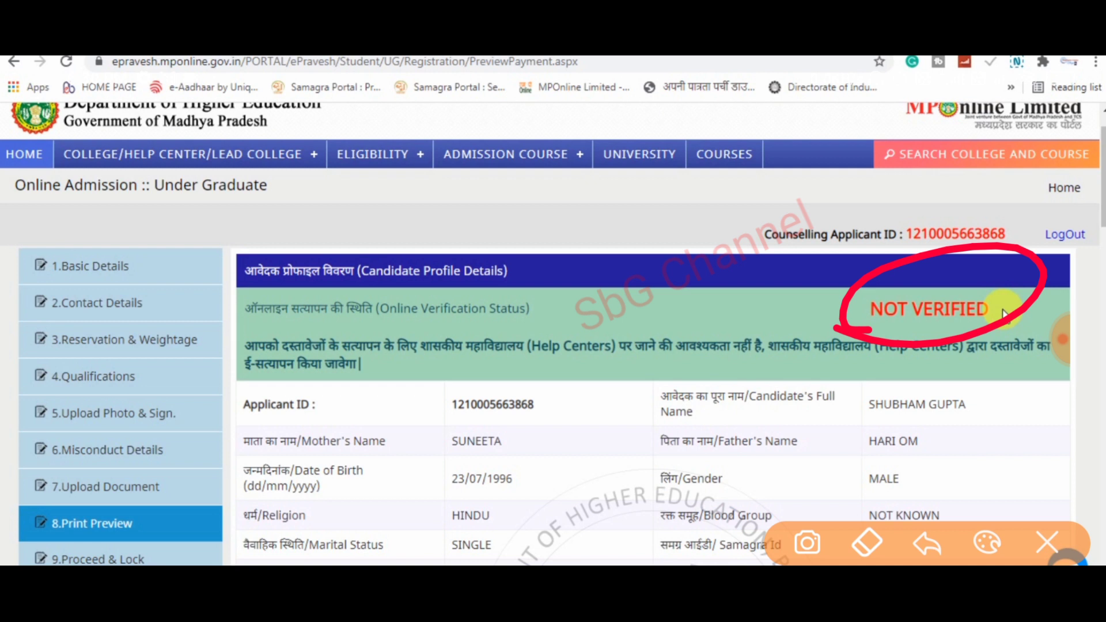
{"action": "mouse_move", "coordinate": [939, 274]}
{"action": "left_mouse_down"}
{"action": "mouse_move", "coordinate": [982, 253]}
{"action": "mouse_move", "coordinate": [1014, 211]}
{"action": "left_mouse_up"}
{"action": "left_click_drag", "start_coordinate": [978, 281], "coordinate": [1049, 212]}
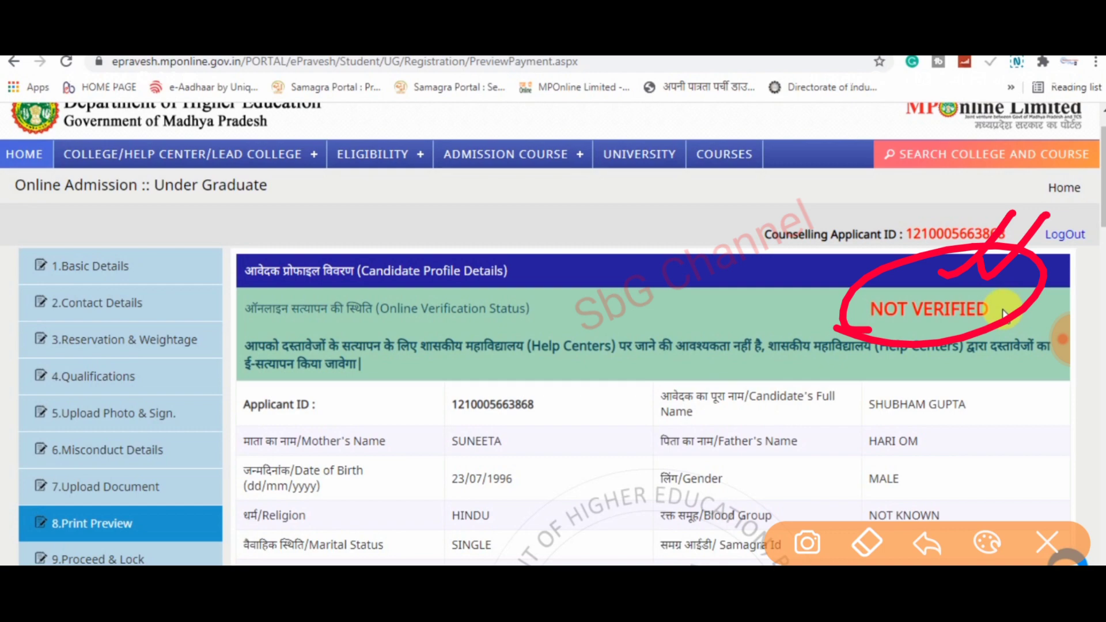
{"action": "left_click", "coordinate": [1047, 542]}
{"action": "left_click", "coordinate": [1062, 339]}
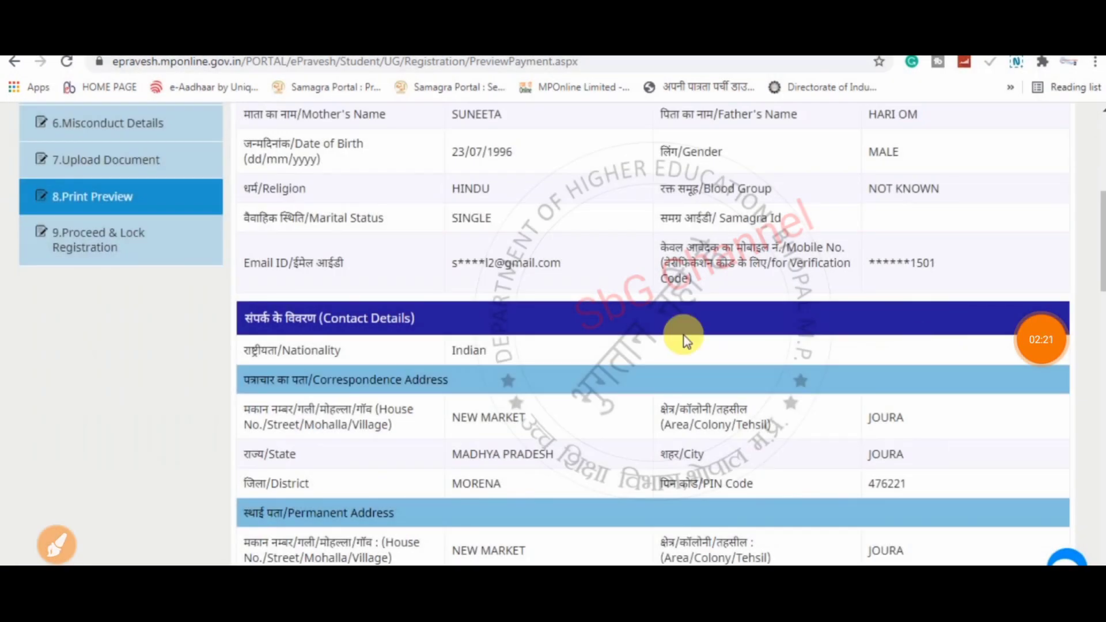
{"action": "scroll", "coordinate": [742, 342], "scroll_direction": "down", "scroll_amount": 15}
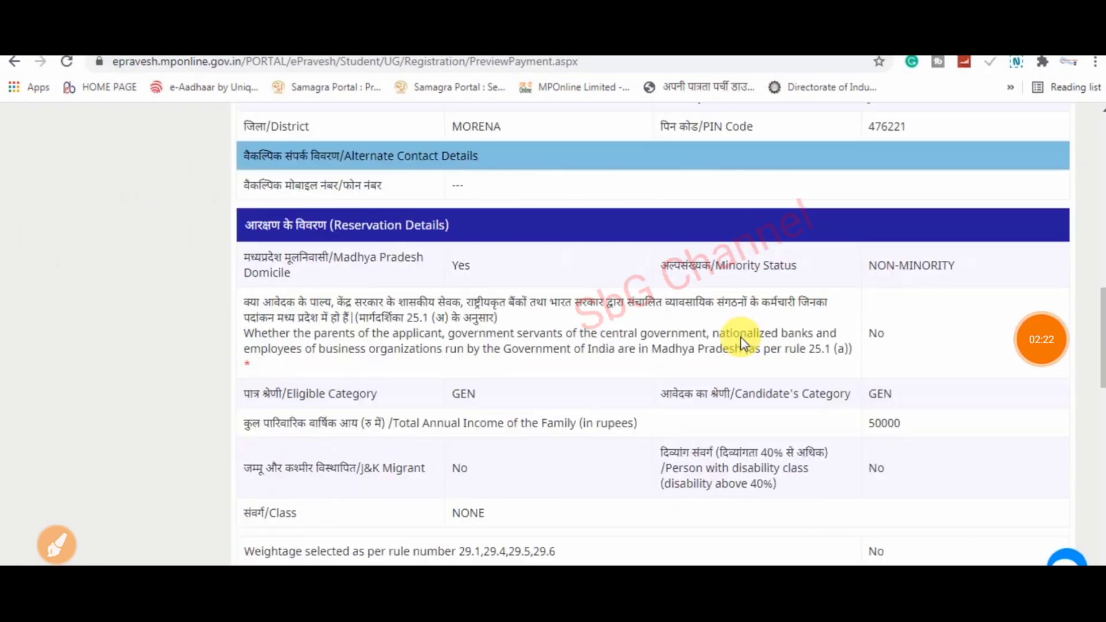
{"action": "scroll", "coordinate": [741, 342], "scroll_direction": "down", "scroll_amount": 4}
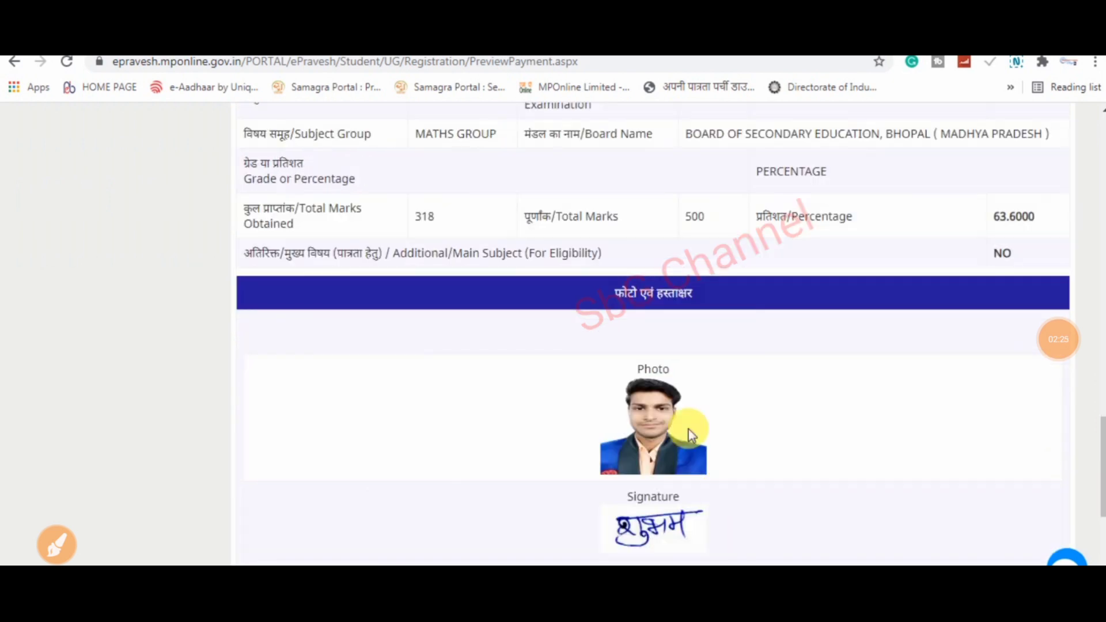
{"action": "scroll", "coordinate": [694, 357], "scroll_direction": "down", "scroll_amount": 7}
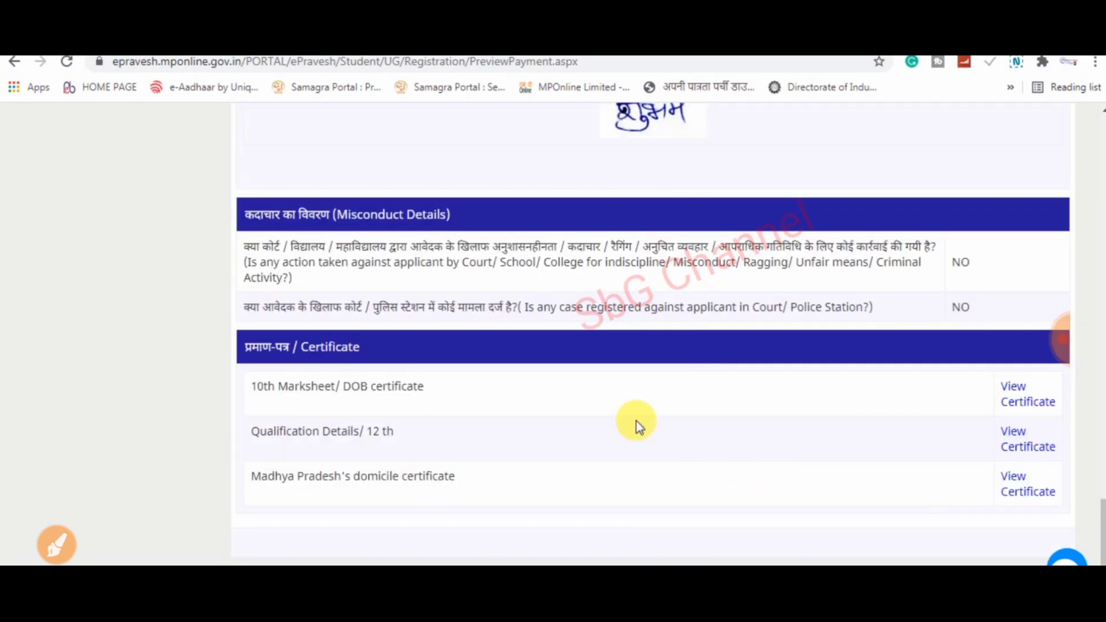
{"action": "scroll", "coordinate": [438, 368], "scroll_direction": "up", "scroll_amount": 19}
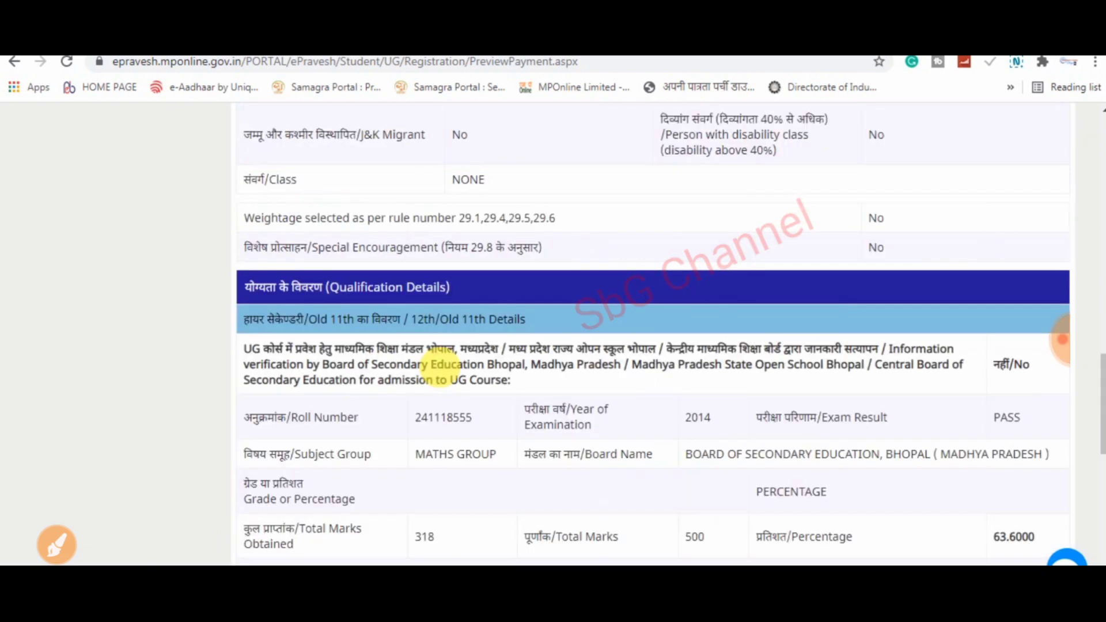
{"action": "scroll", "coordinate": [440, 367], "scroll_direction": "up", "scroll_amount": 10}
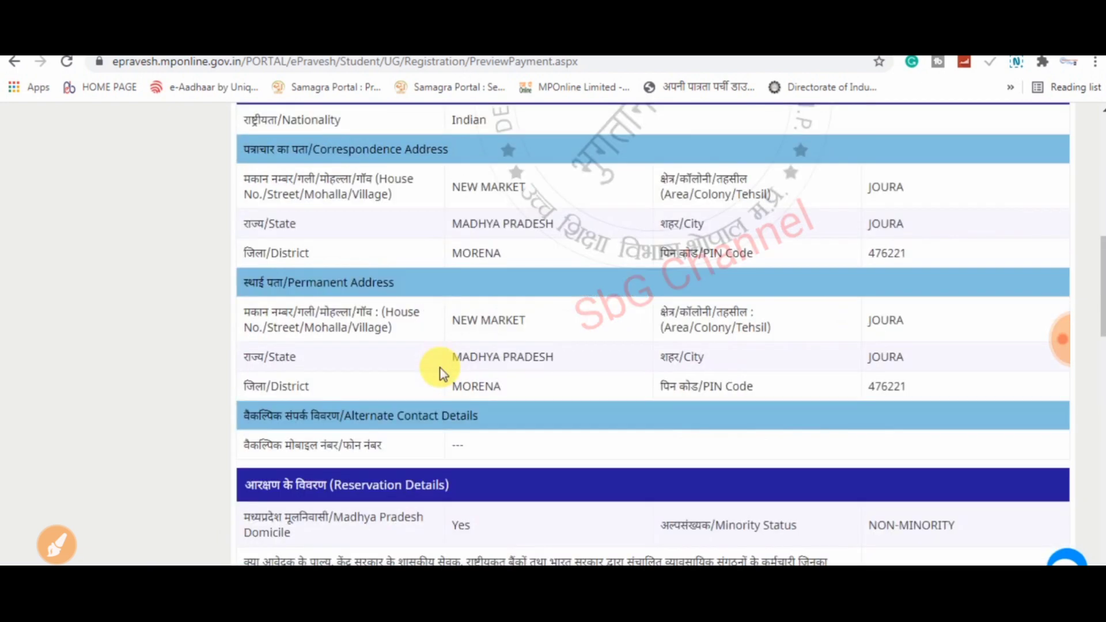
{"action": "scroll", "coordinate": [440, 369], "scroll_direction": "up", "scroll_amount": 3}
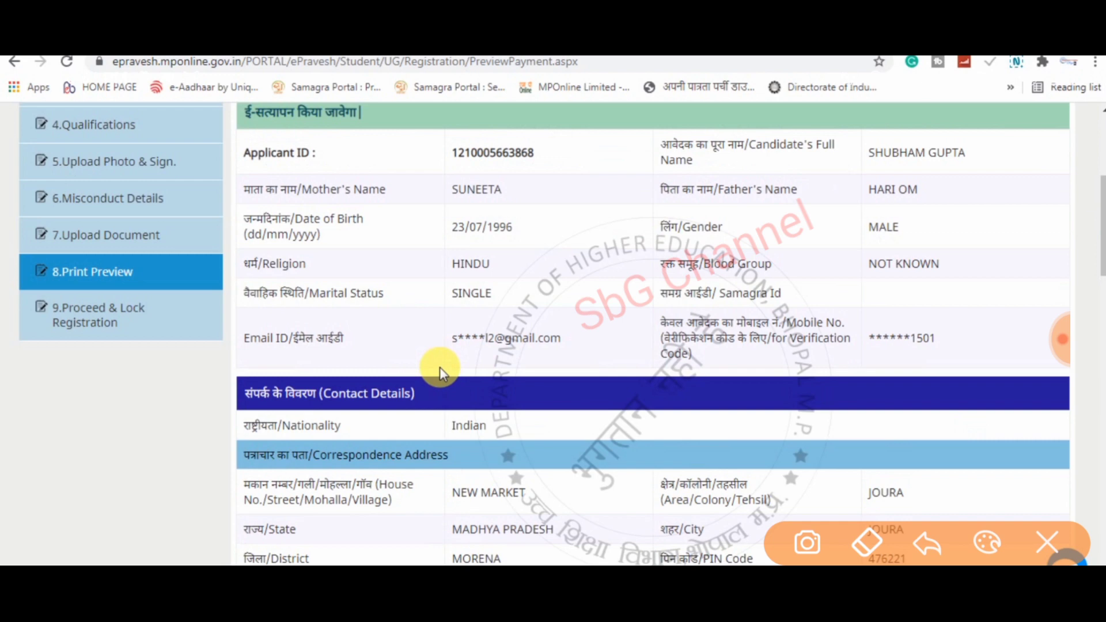
{"action": "scroll", "coordinate": [440, 368], "scroll_direction": "up", "scroll_amount": 3}
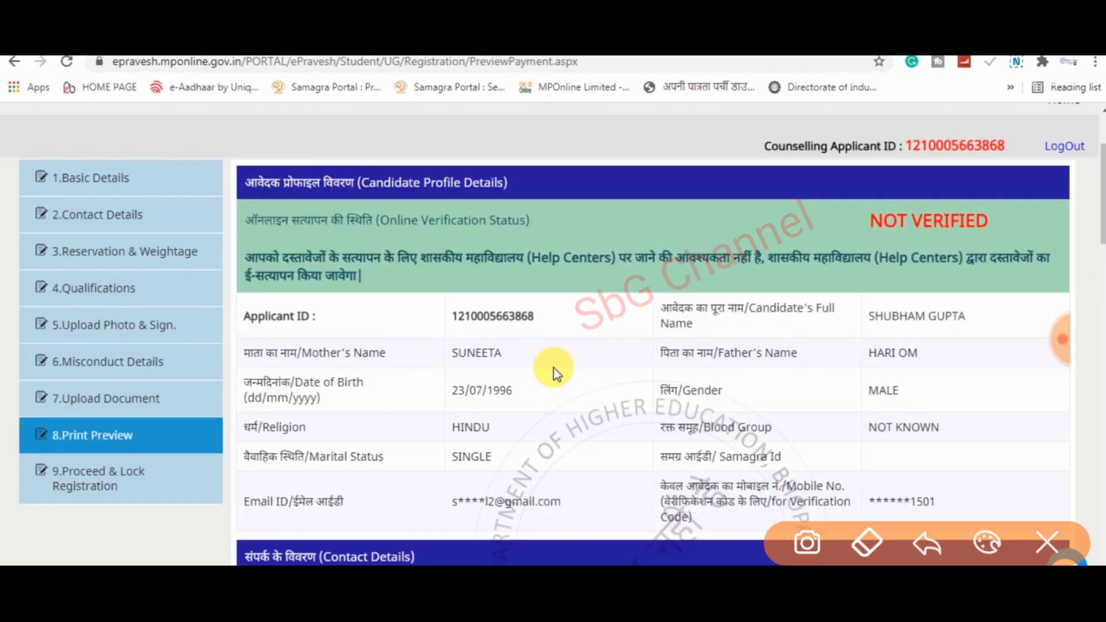
{"action": "mouse_move", "coordinate": [35, 440]}
{"action": "left_mouse_down"}
{"action": "mouse_move", "coordinate": [164, 436]}
{"action": "mouse_move", "coordinate": [35, 489]}
{"action": "left_mouse_up"}
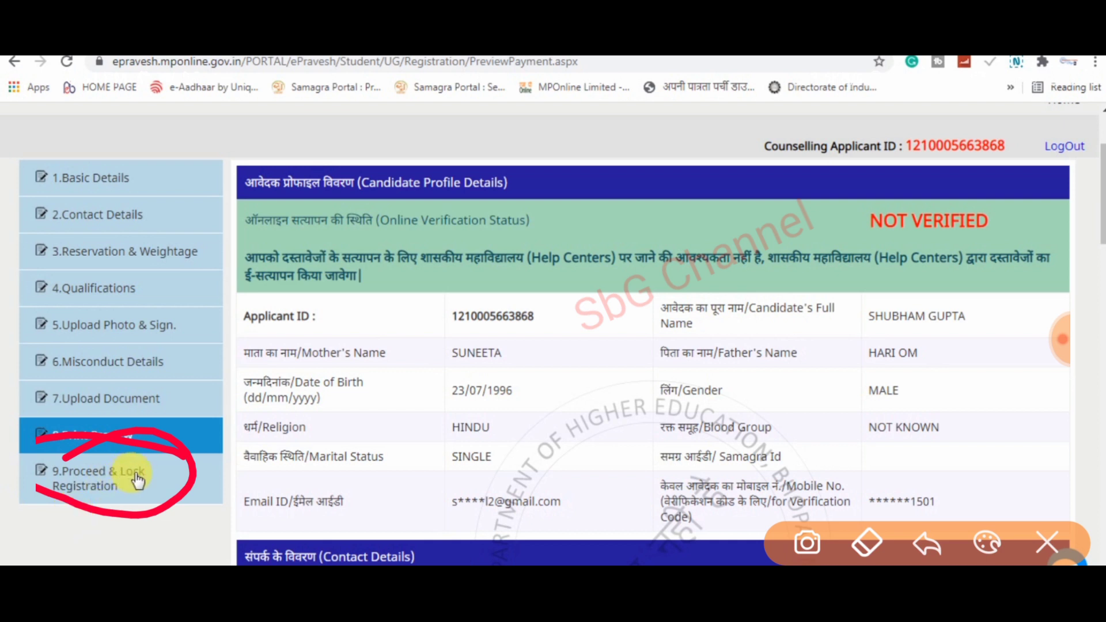
- Go to 9.Proceed & Lock Registration and proceed to pay the registration fee
{"action": "left_click", "coordinate": [137, 480]}
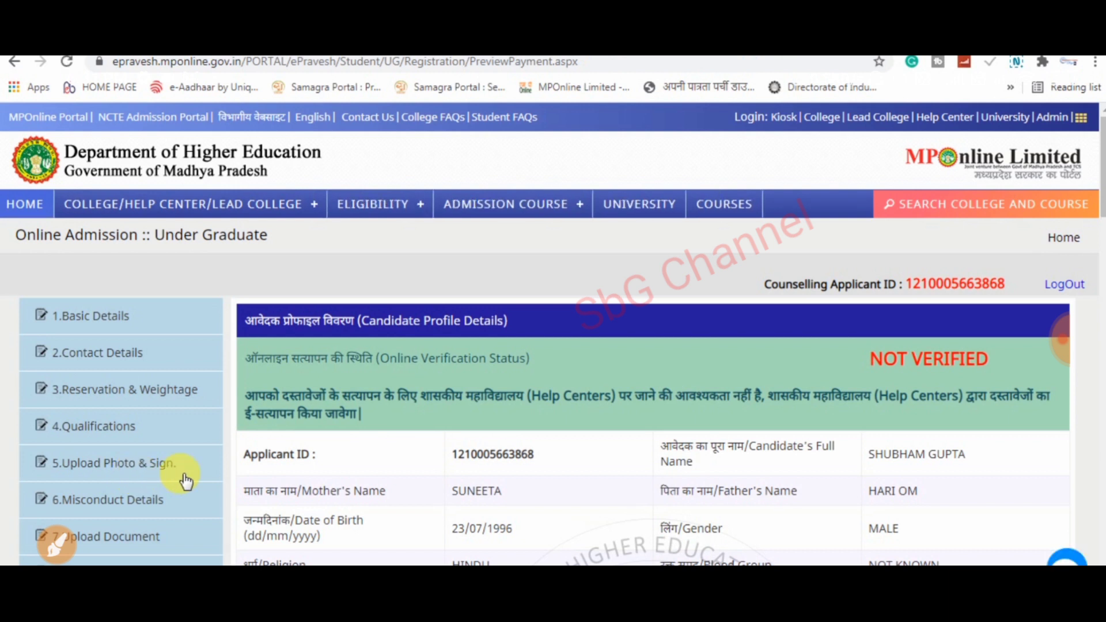
{"action": "left_click_drag", "start_coordinate": [1098, 225], "coordinate": [1101, 562]}
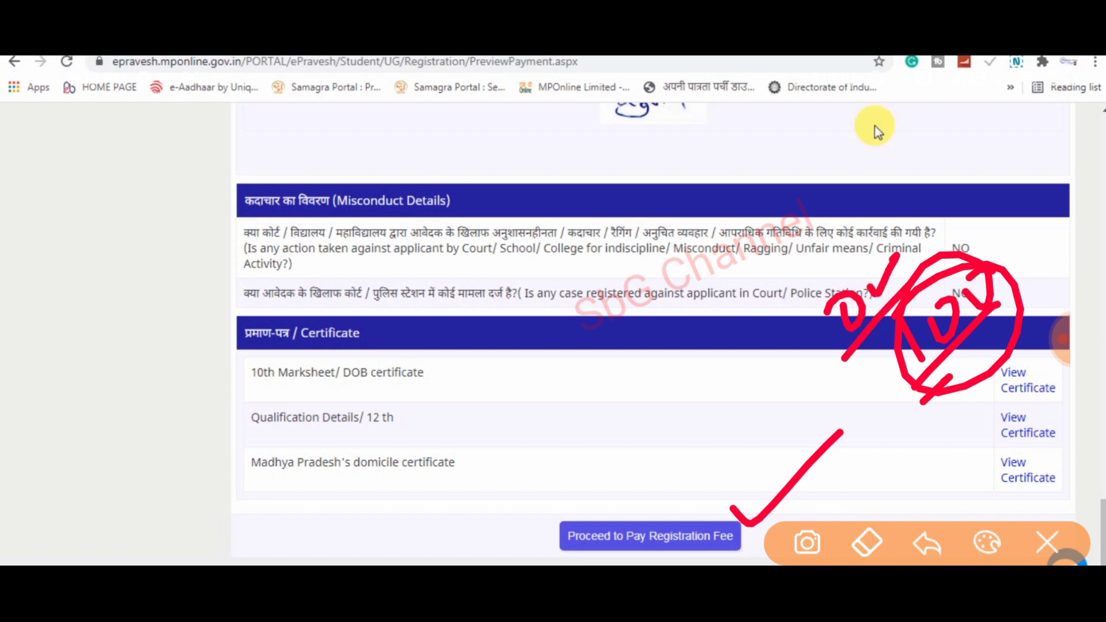
{"action": "left_click", "coordinate": [717, 546]}
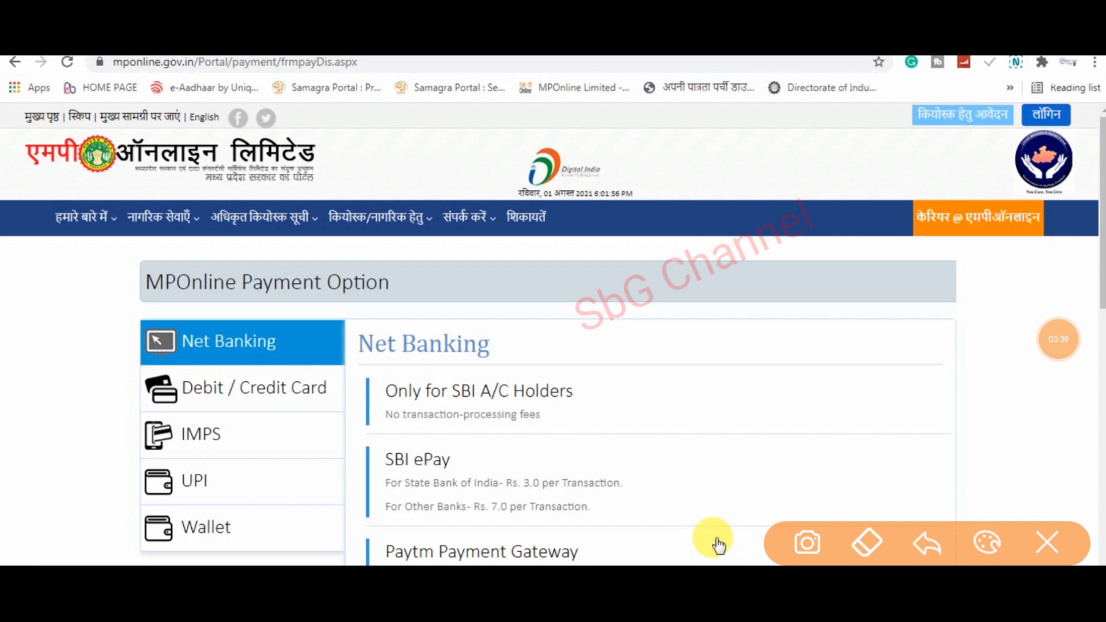
- Scroll the Payment Option page to review the Net Banking gateways and their fees
{"action": "scroll", "coordinate": [703, 500], "scroll_direction": "down", "scroll_amount": 3}
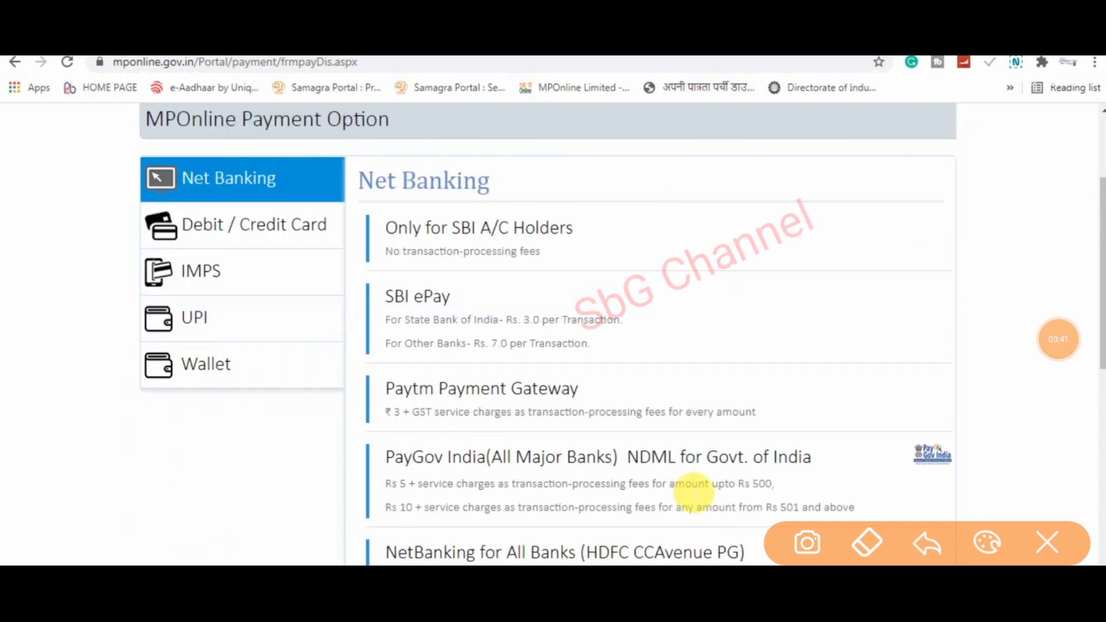
{"action": "scroll", "coordinate": [688, 481], "scroll_direction": "up", "scroll_amount": 2}
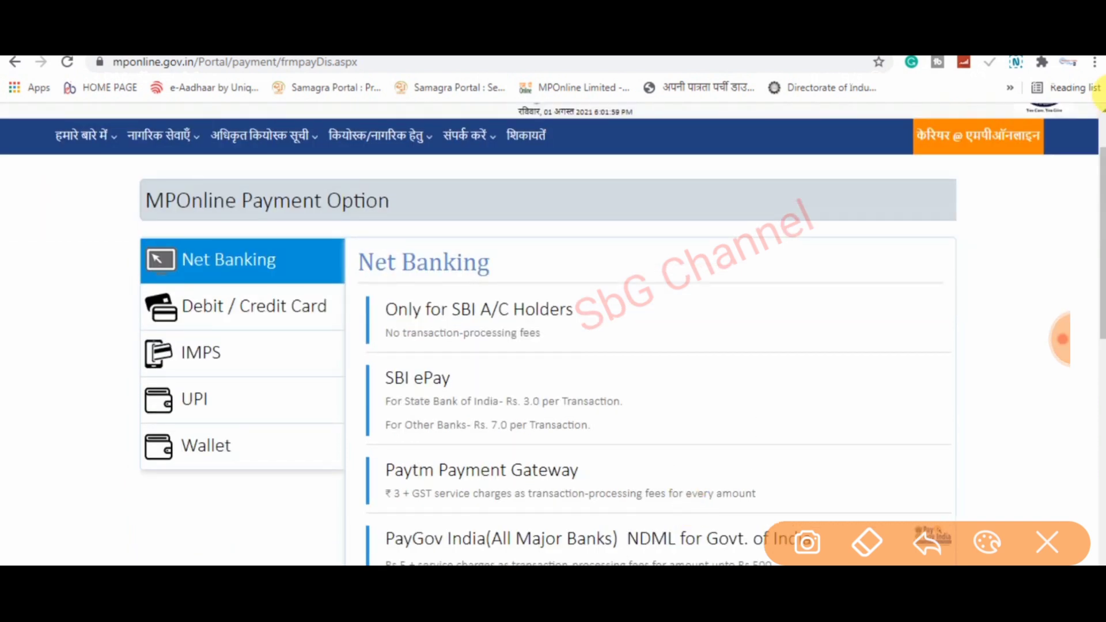